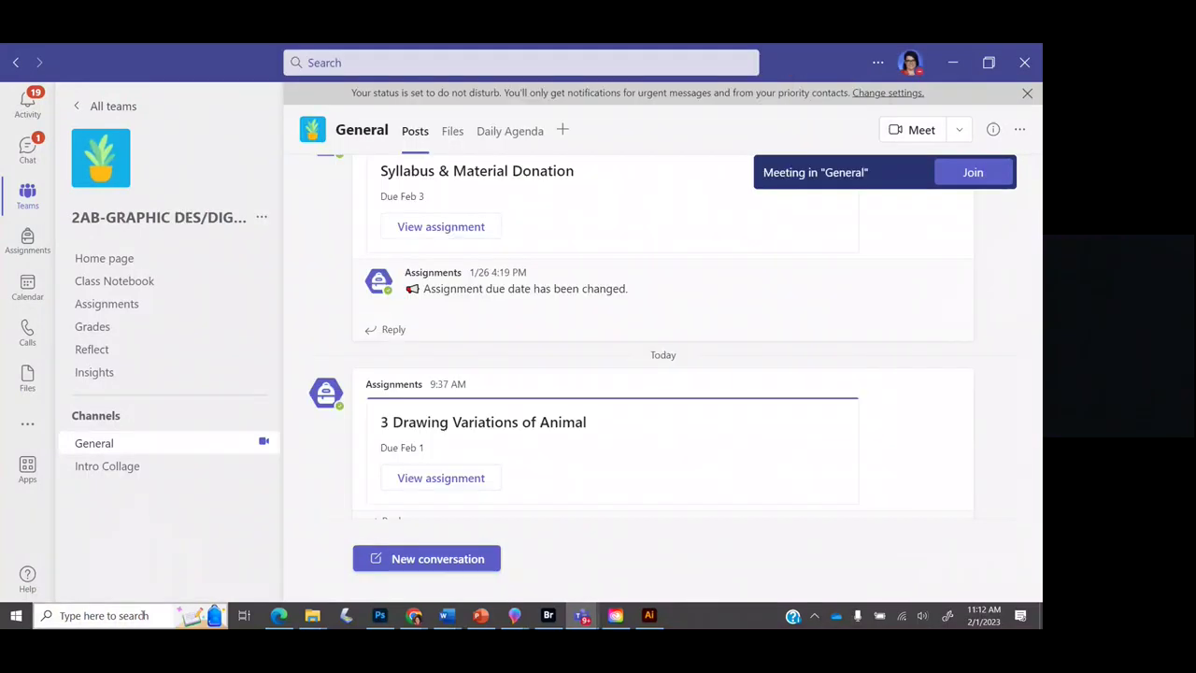
Launch Adobe Illustrator 2023 and dismiss its What's new introduction
left_click(143, 617)
type("ill")
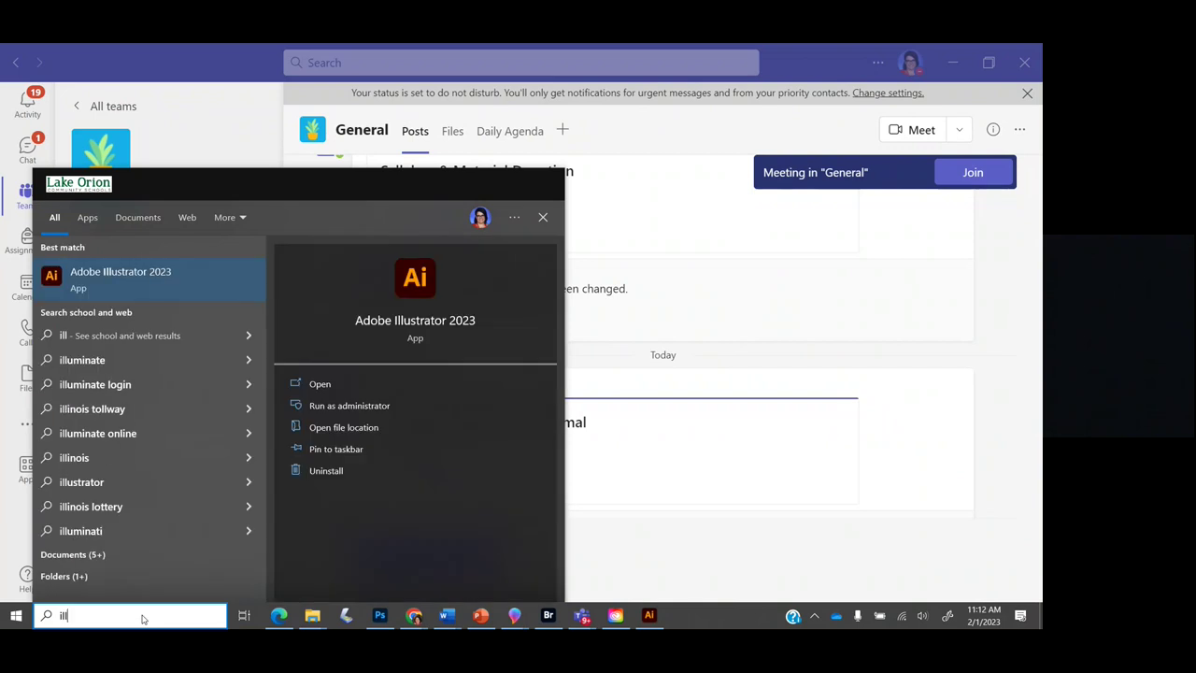
left_click(139, 271)
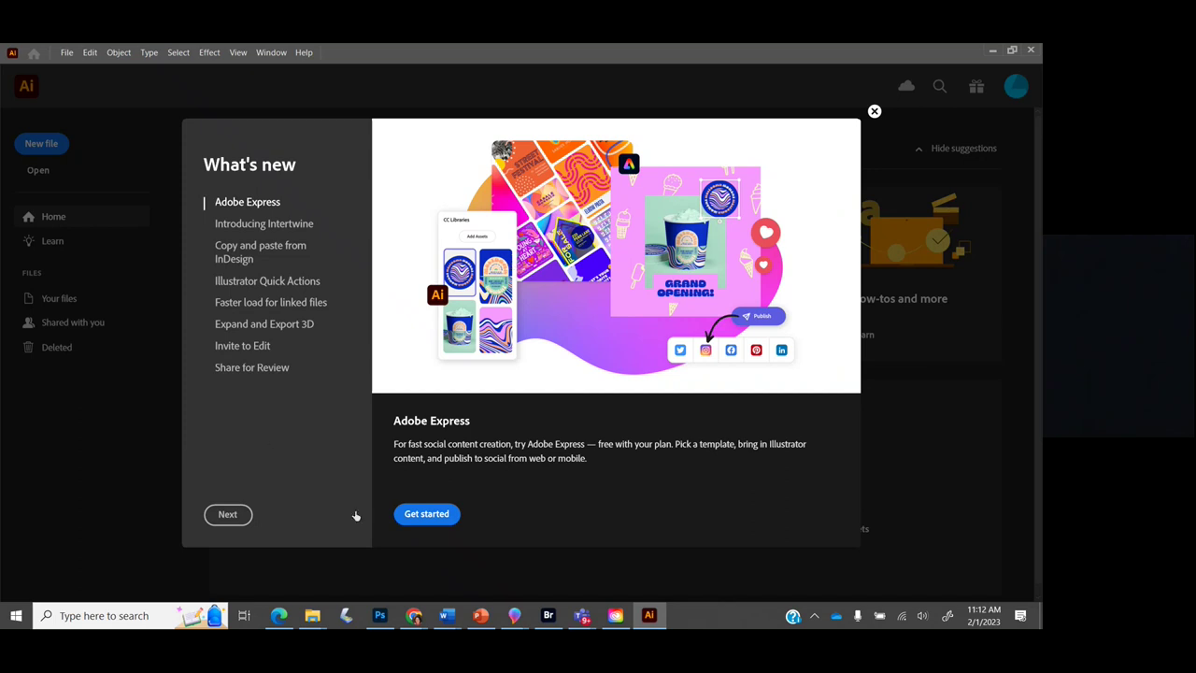
left_click(874, 112)
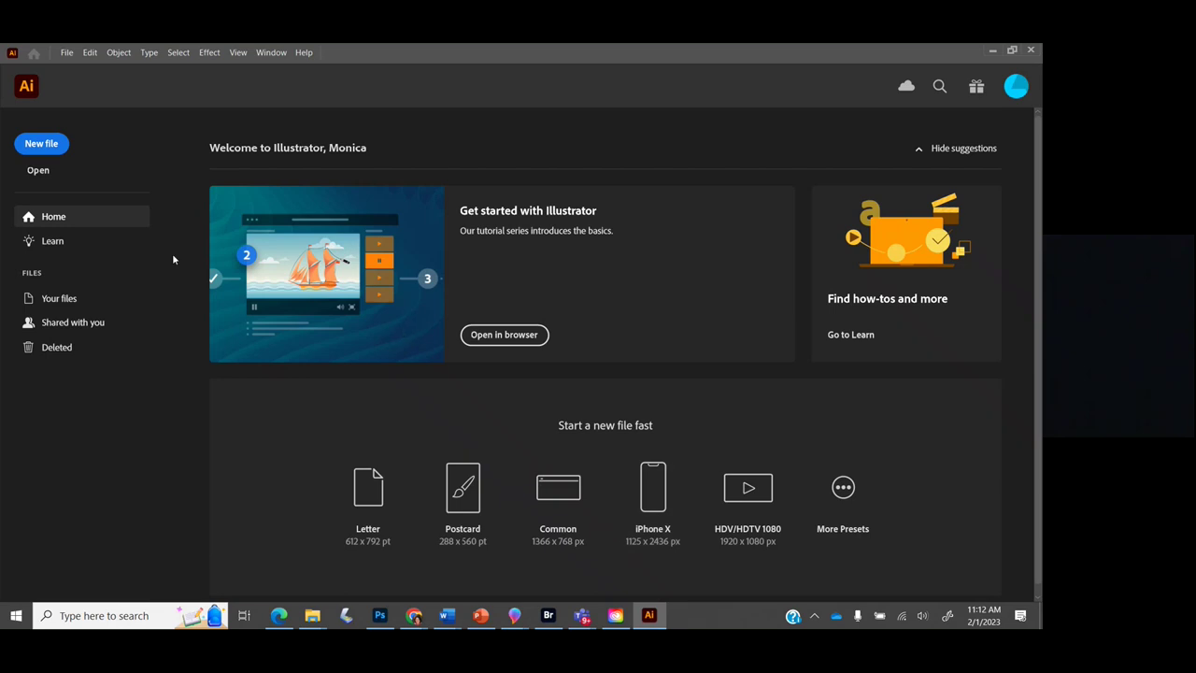
Set up a new Print document from the Letter preset in inches with landscape orientation, 11 by 8.5 in
left_click(35, 149)
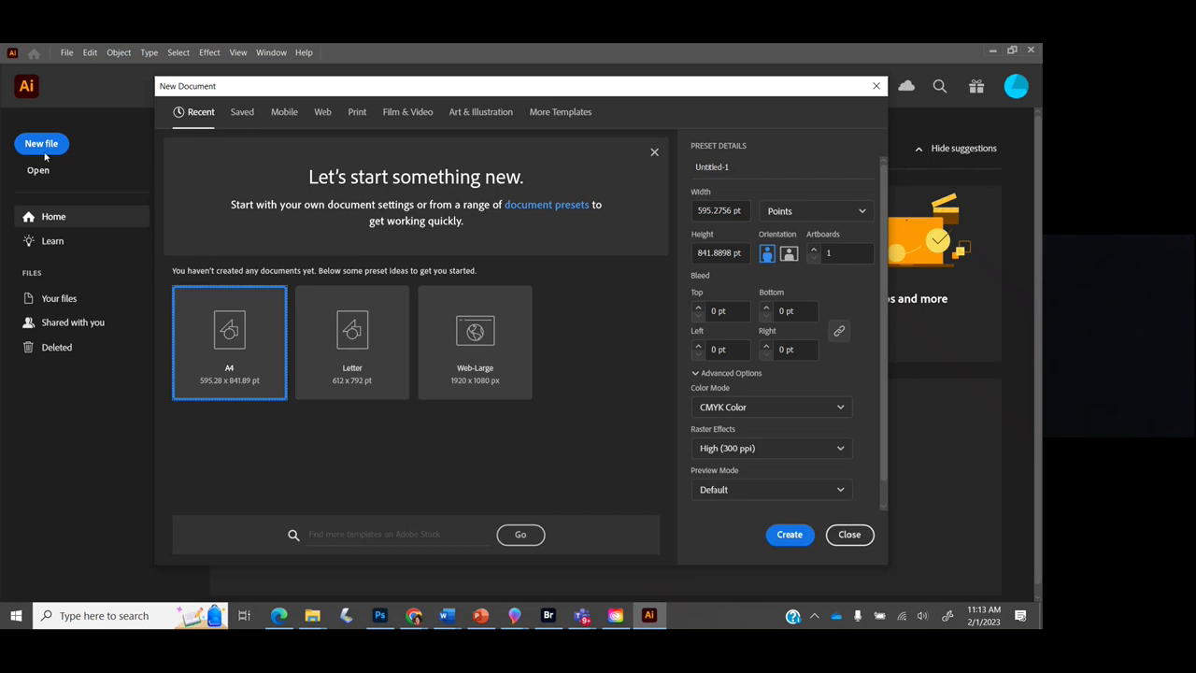
left_click(357, 113)
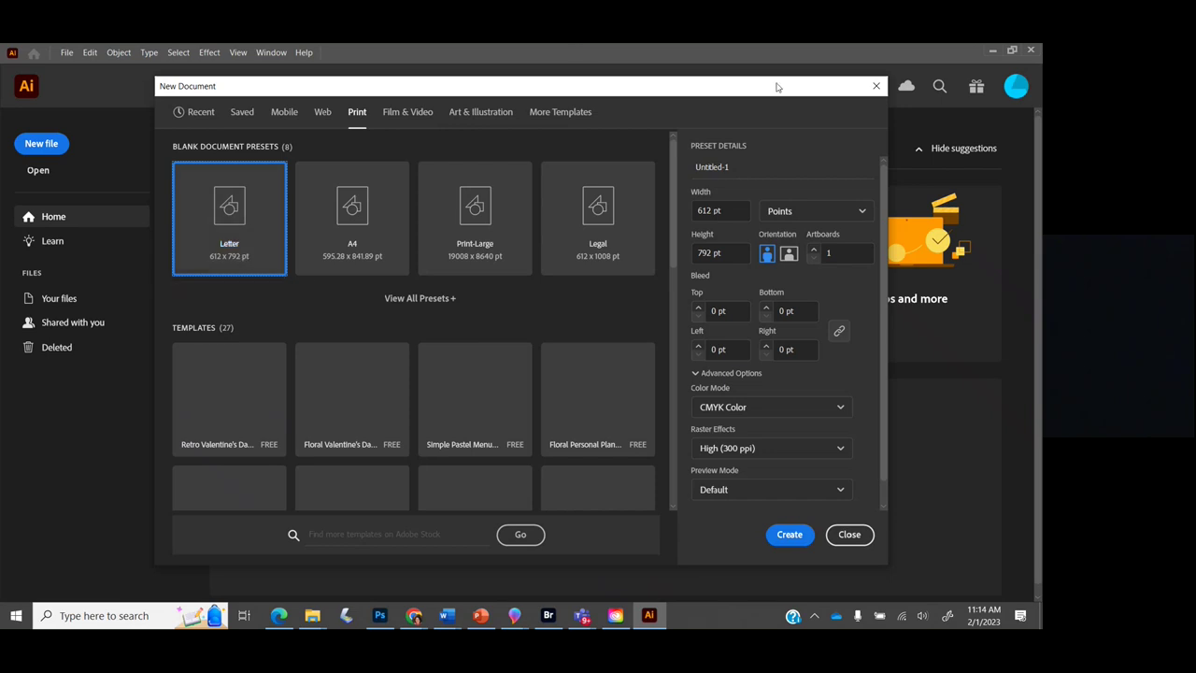
left_click(783, 213)
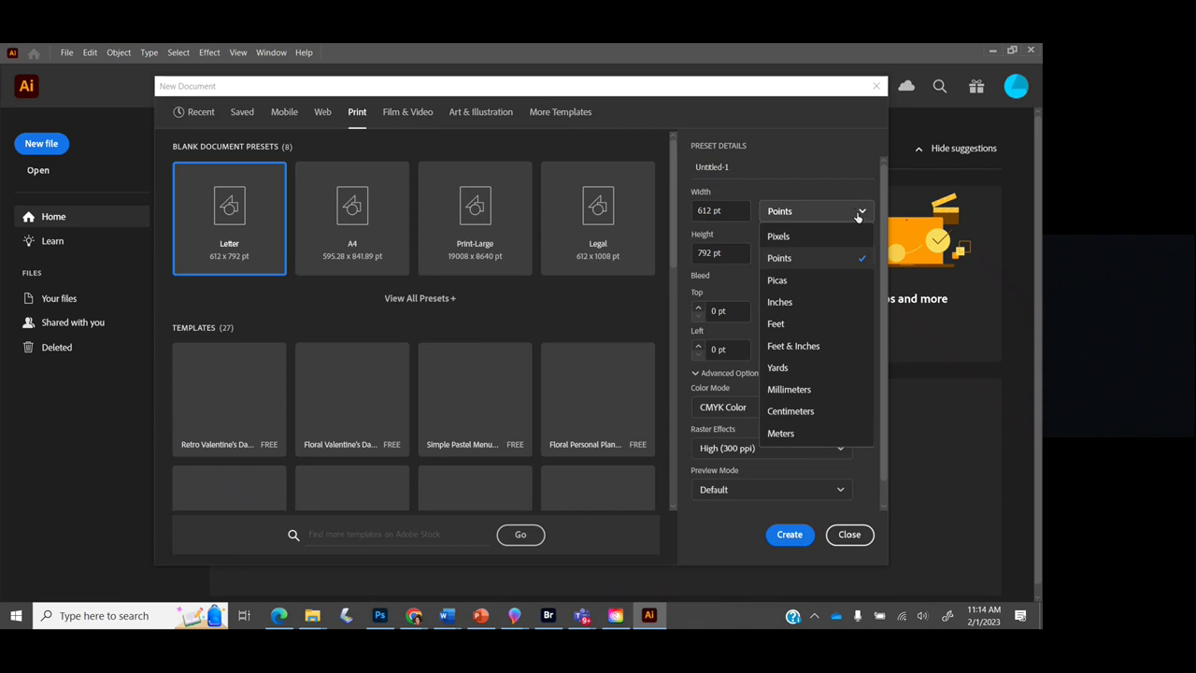
left_click(785, 302)
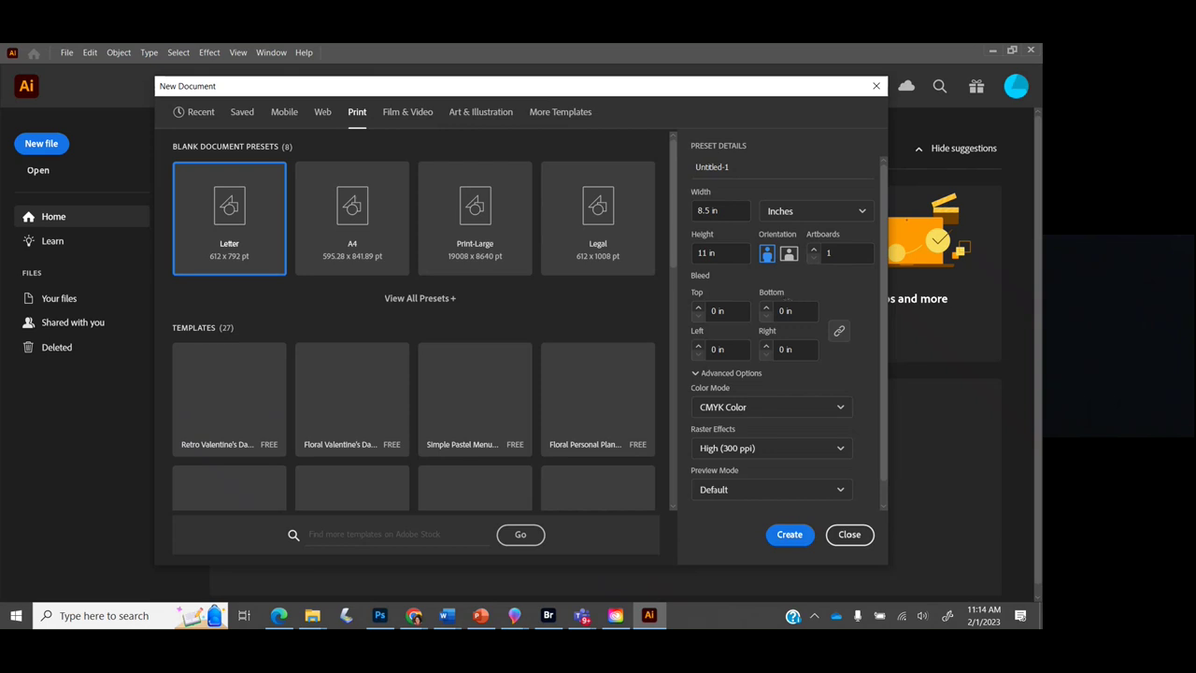
left_click(789, 255)
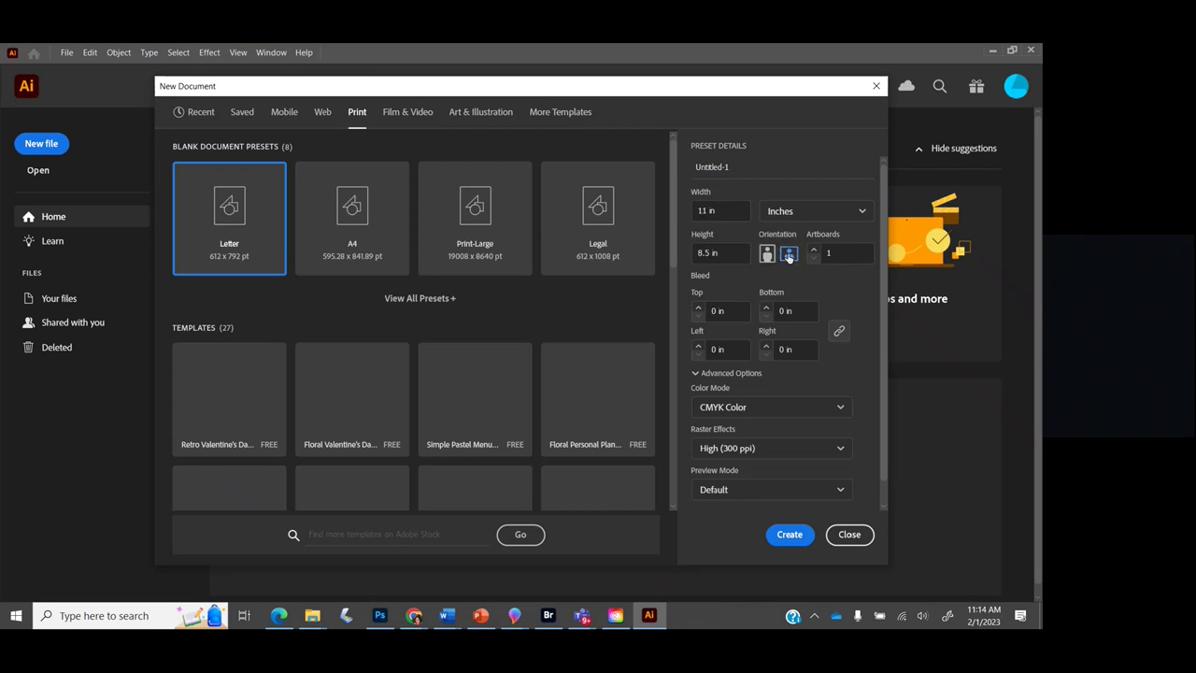
left_click(766, 254)
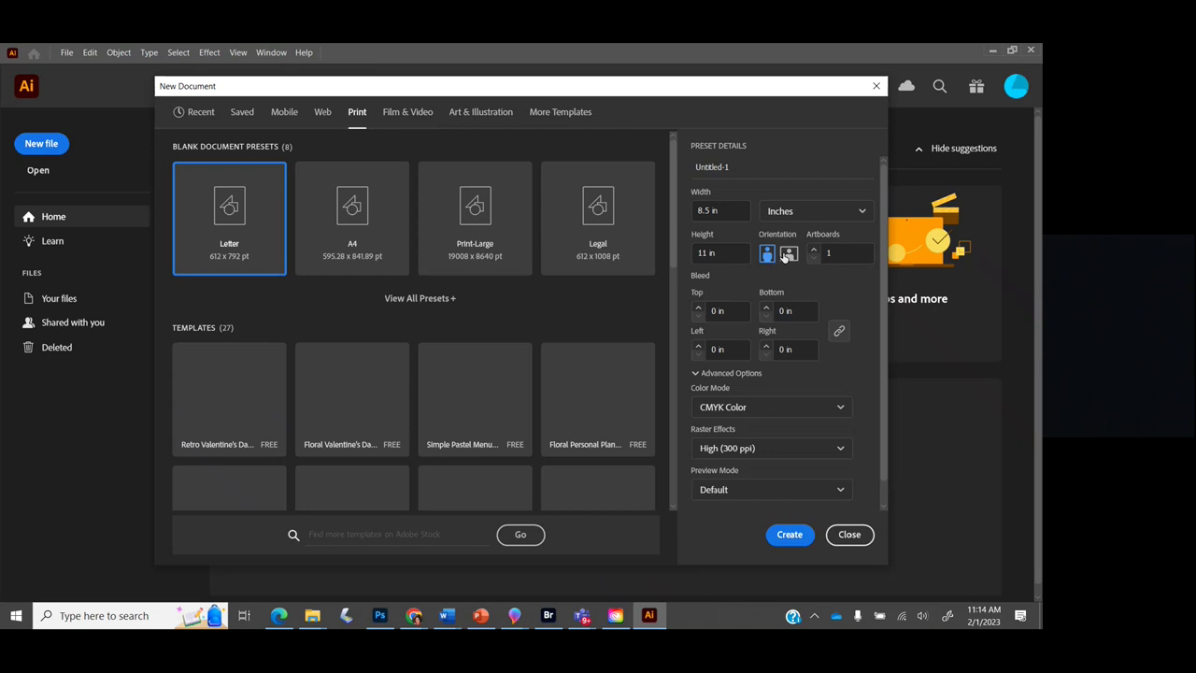
left_click(788, 254)
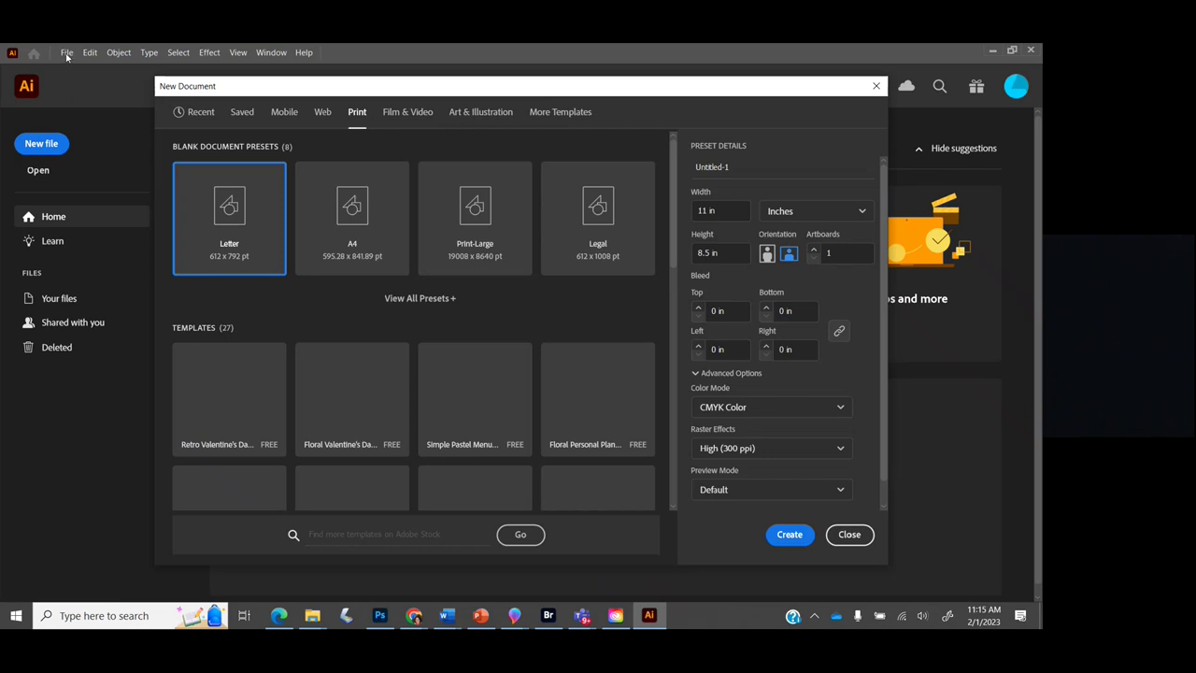
Name the new document with the author's first name followed by "-Pear" and create it
left_click(749, 168)
key("BackSpace")
key("BackSpace")
key("BackSpace")
key("BackSpace")
key("BackSpace")
key("BackSpace")
key("BackSpace")
key("BackSpace")
key("BackSpace")
key("BackSpace")
type("Monica-")
type("Pear")
left_click(790, 535)
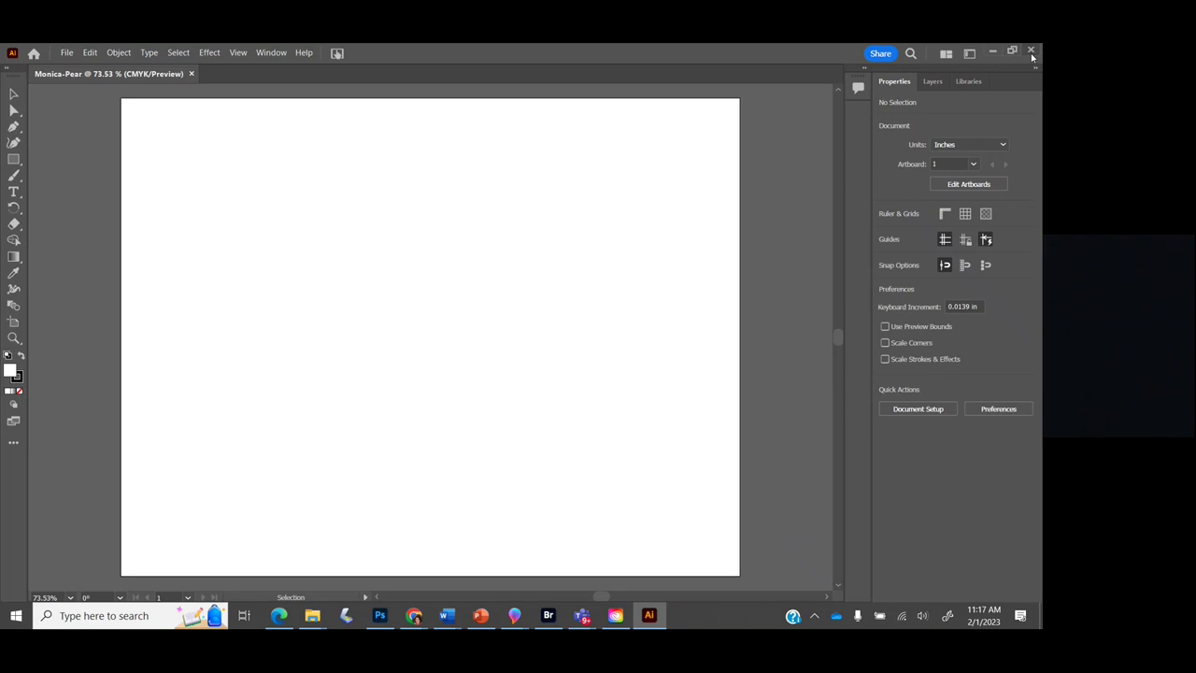
Switch the workspace to Essentials Classic
left_click(969, 54)
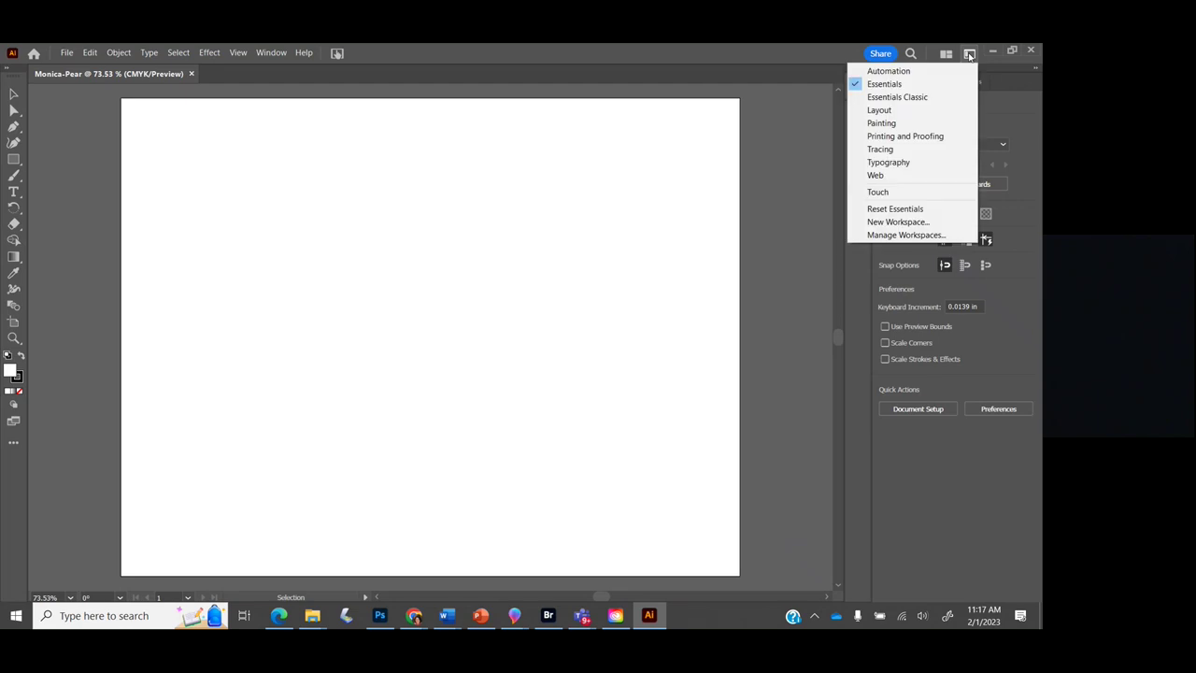
left_click(940, 97)
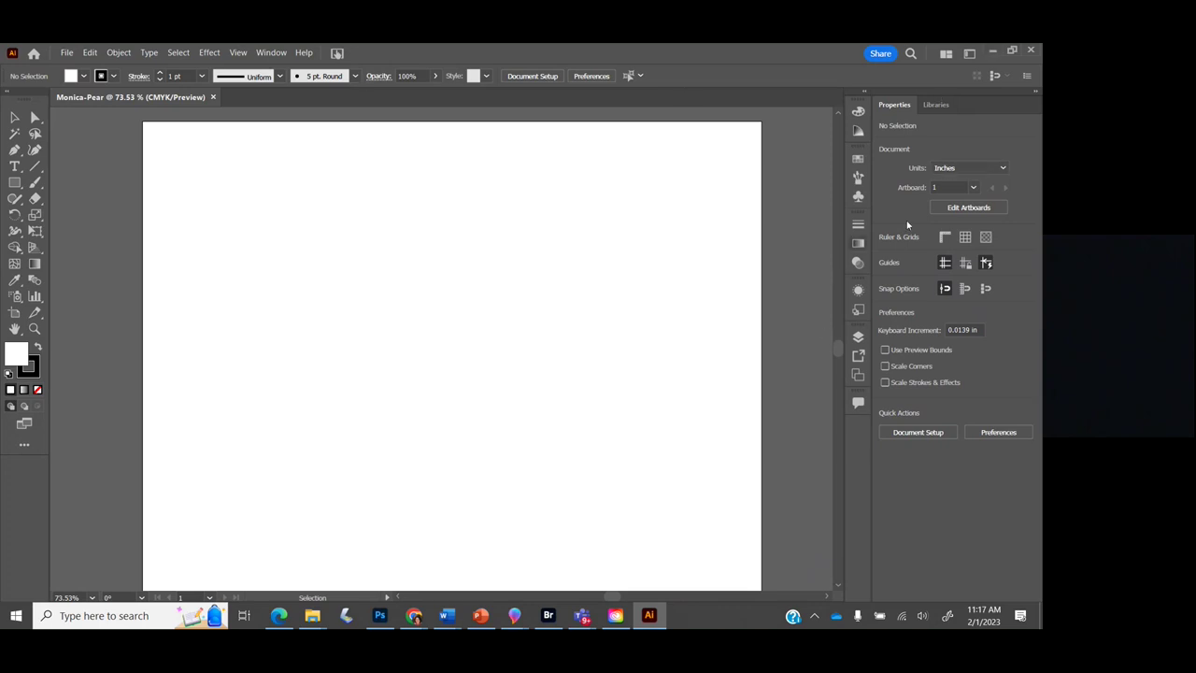
Pull the Properties panel loose, try the Layout workspace, and reset Essentials Classic to its default panel arrangement
mouse_move(890, 103)
left_mouse_down()
mouse_move(723, 152)
mouse_move(875, 119)
left_mouse_up()
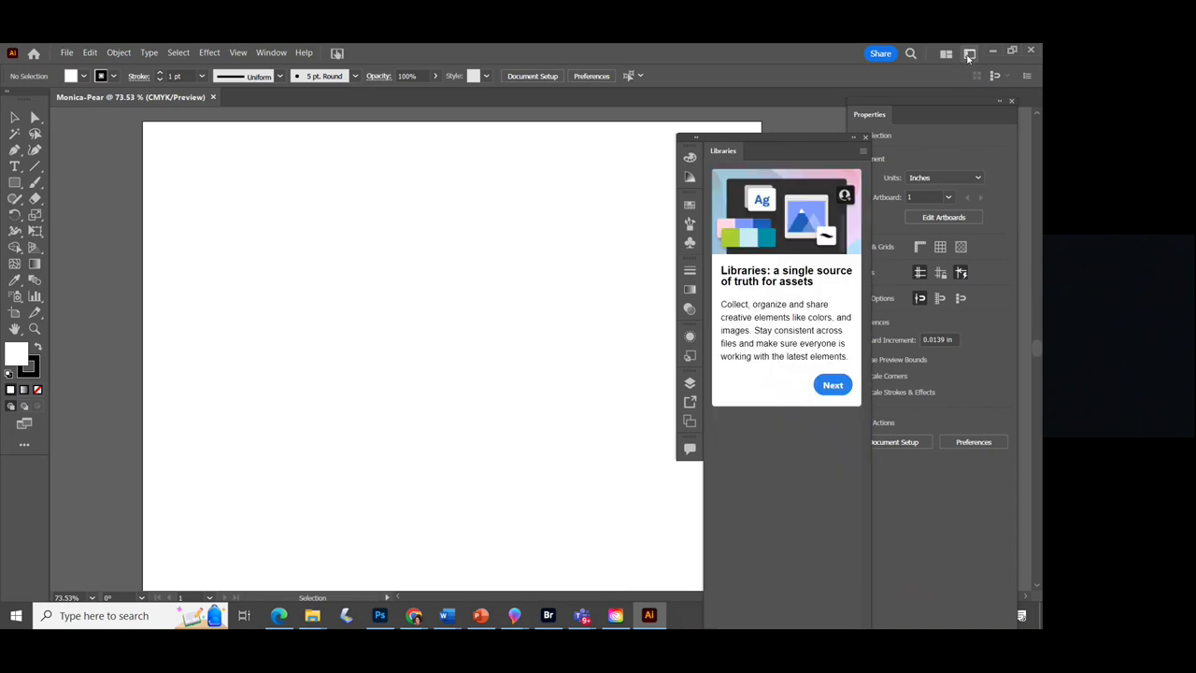
left_click(969, 56)
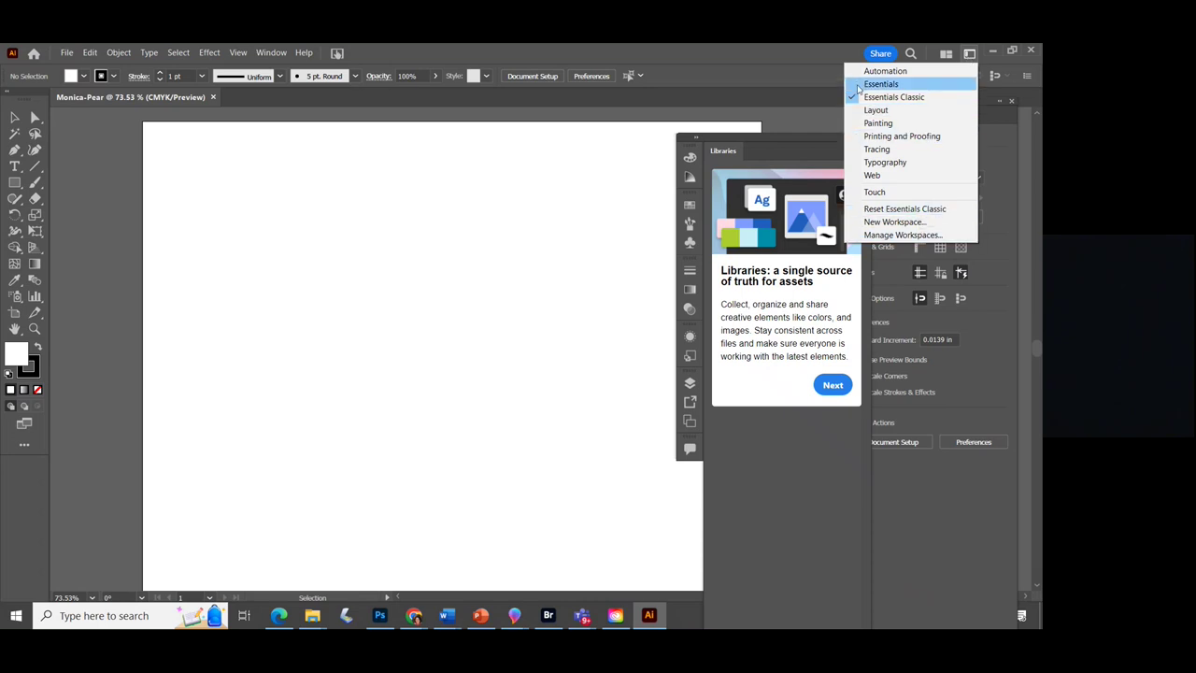
left_click(875, 111)
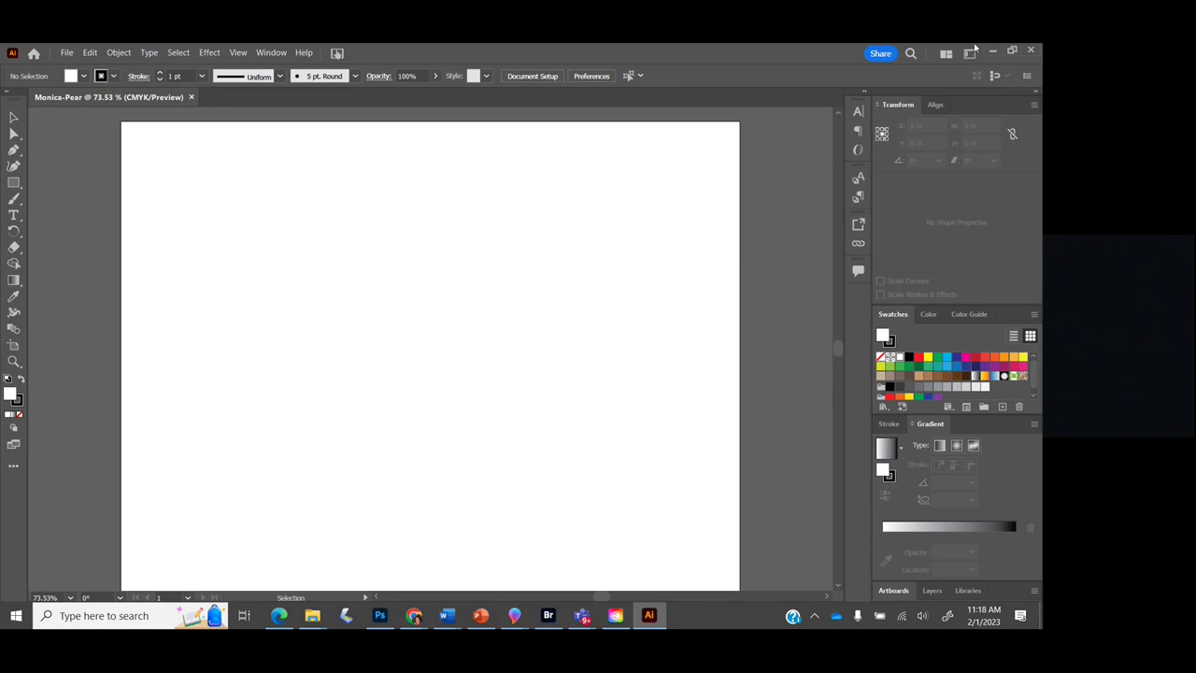
left_click(973, 54)
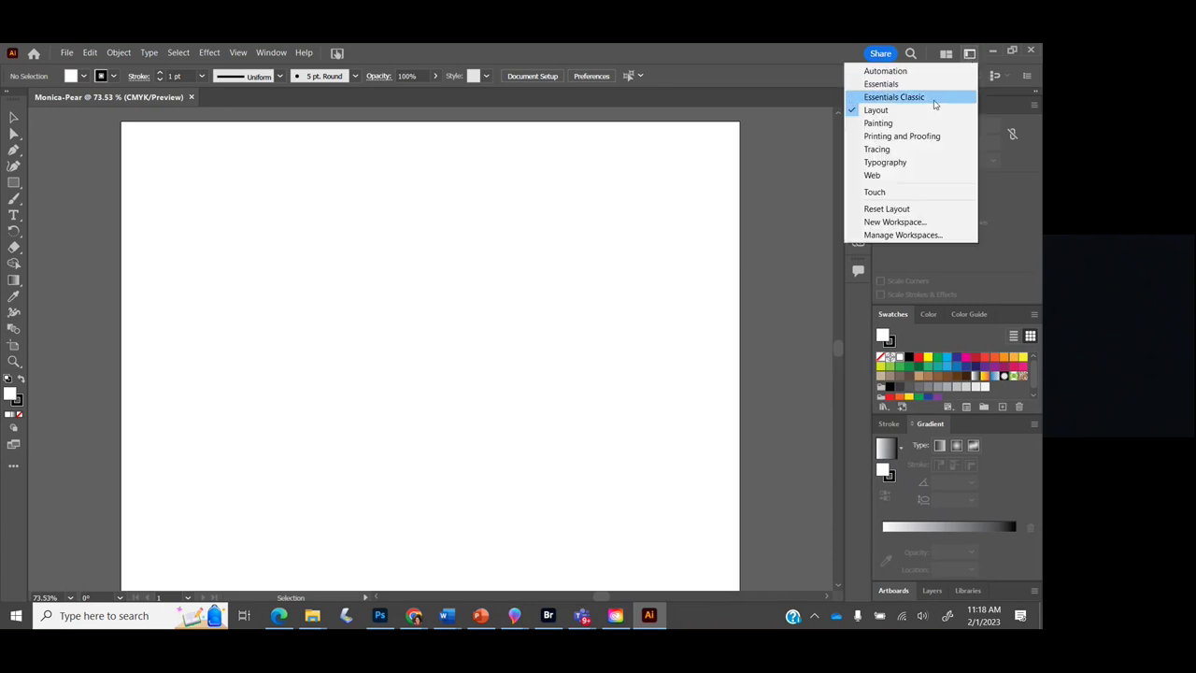
left_click(934, 100)
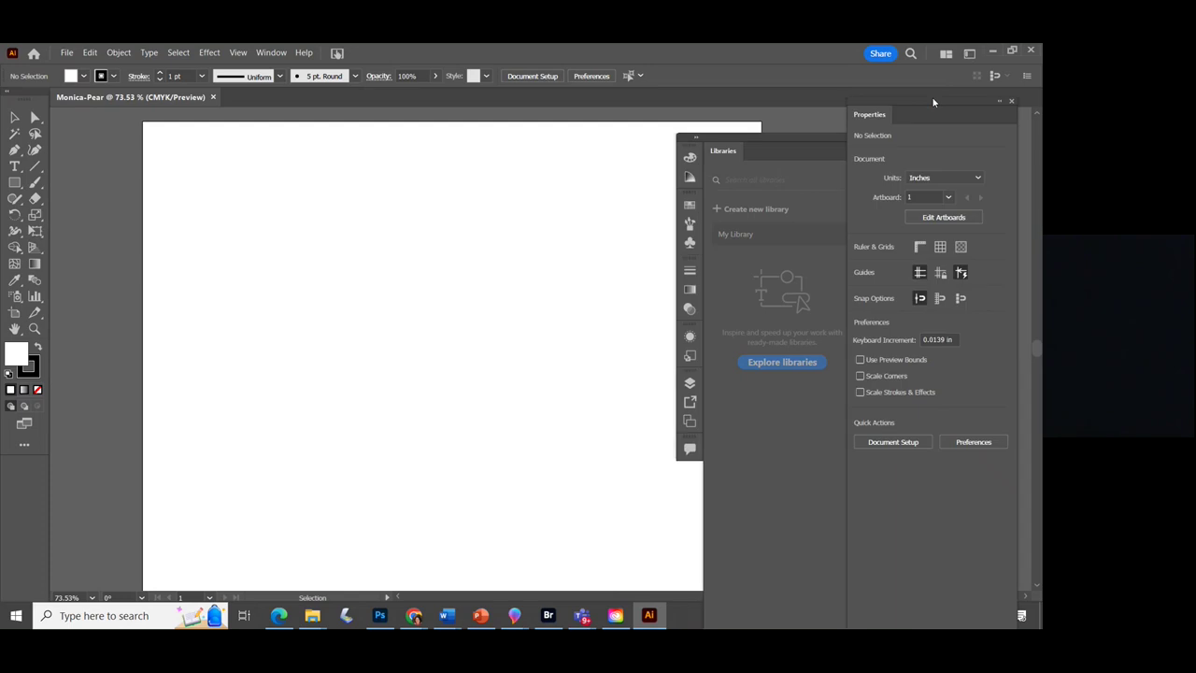
left_click(969, 54)
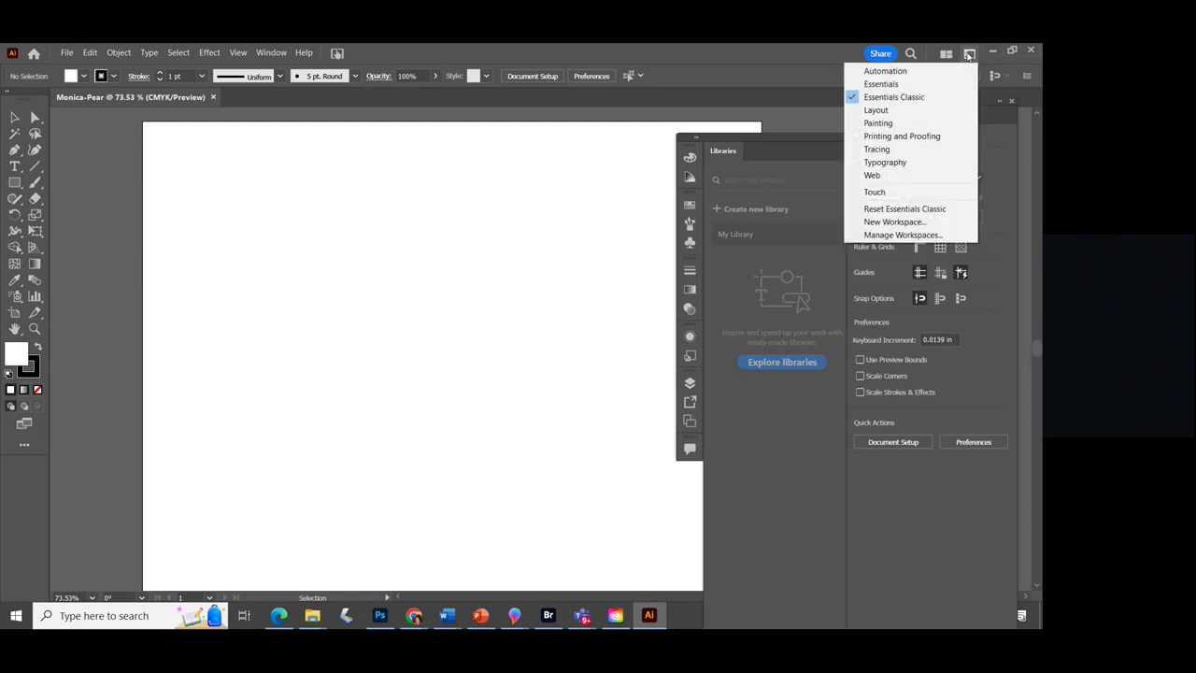
left_click(950, 213)
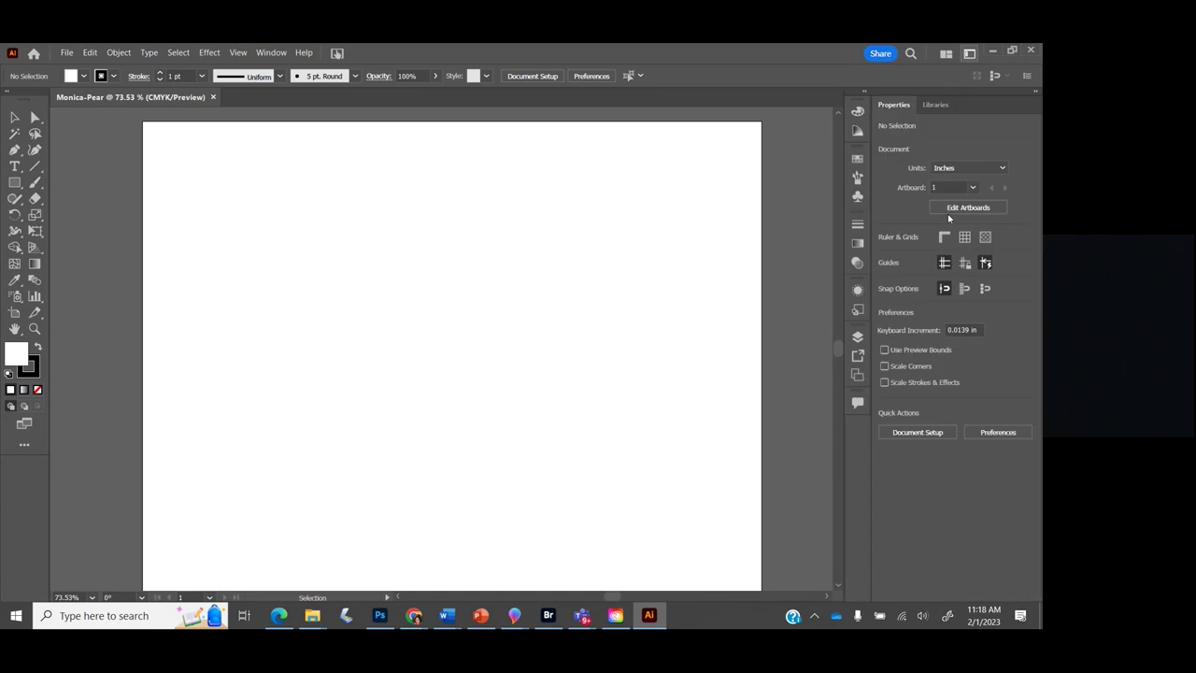
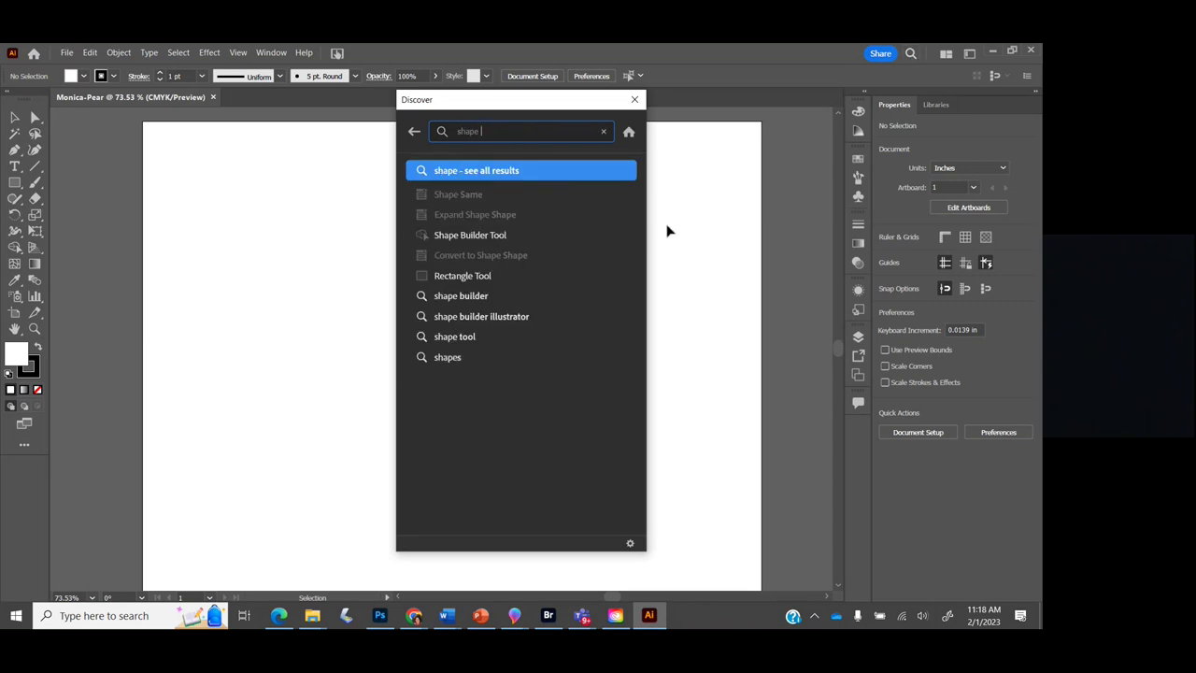
Activate the Shape Builder Tool from the search results for "shape", and close the search window
left_click(528, 235)
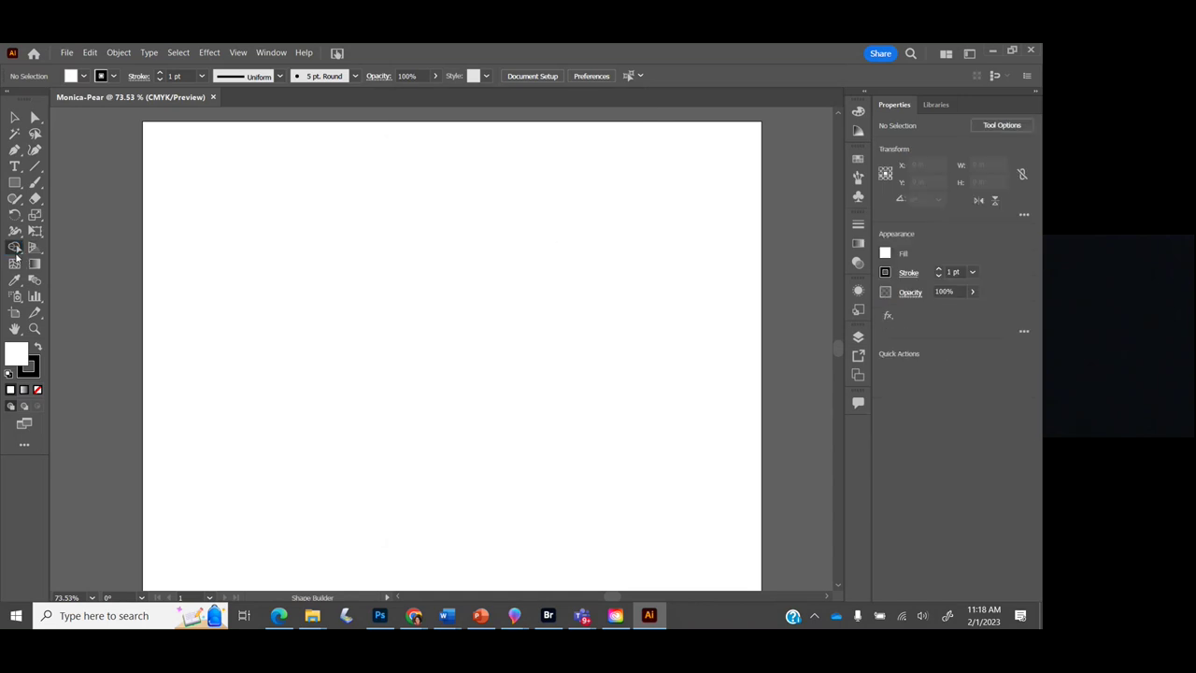
left_click(911, 53)
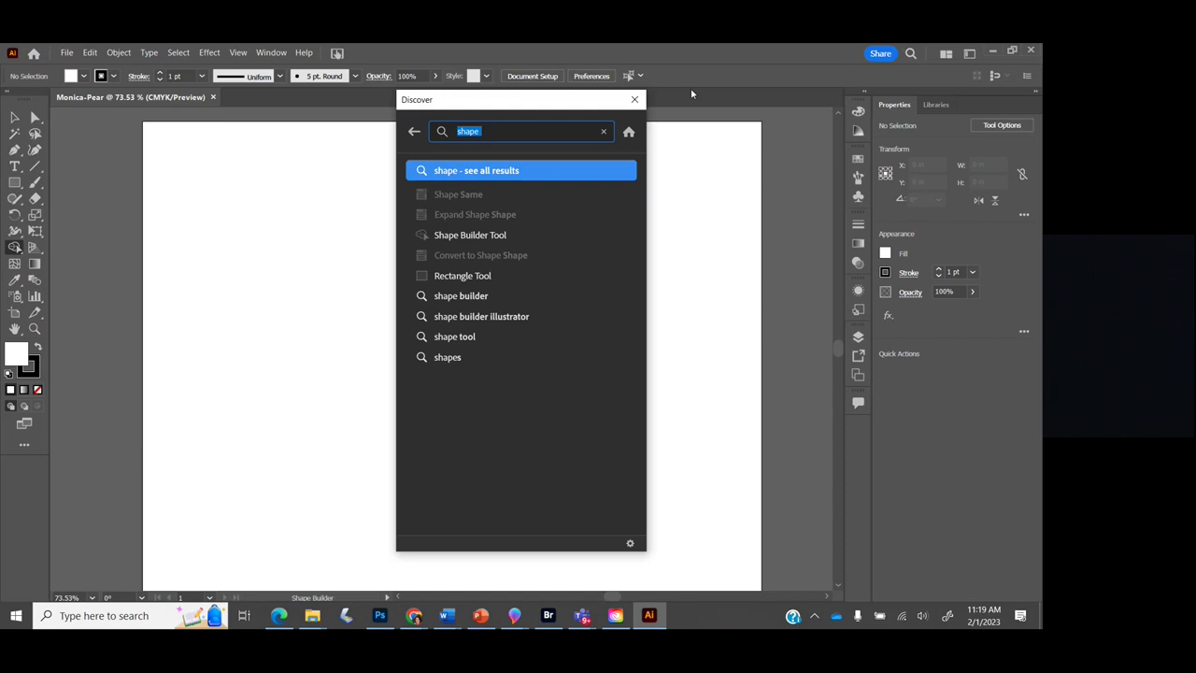
left_click(635, 99)
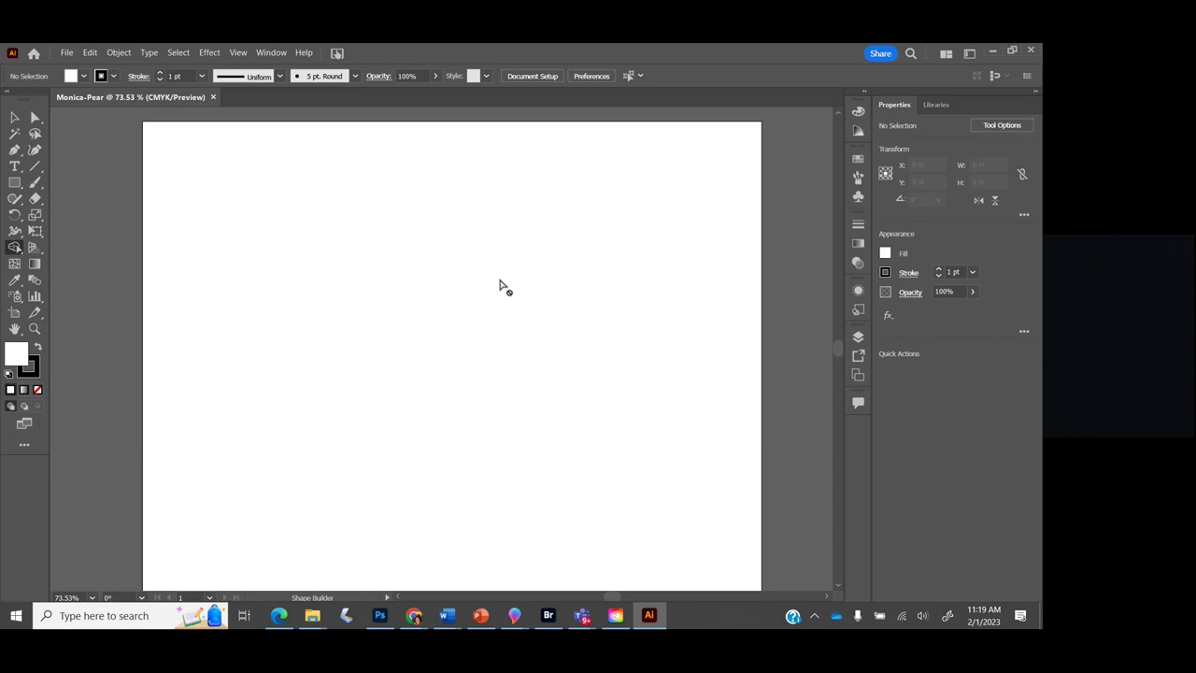
View the artboard at far-out and closer zoom levels, and fit it to the window
scroll(500, 281, "down", 5)
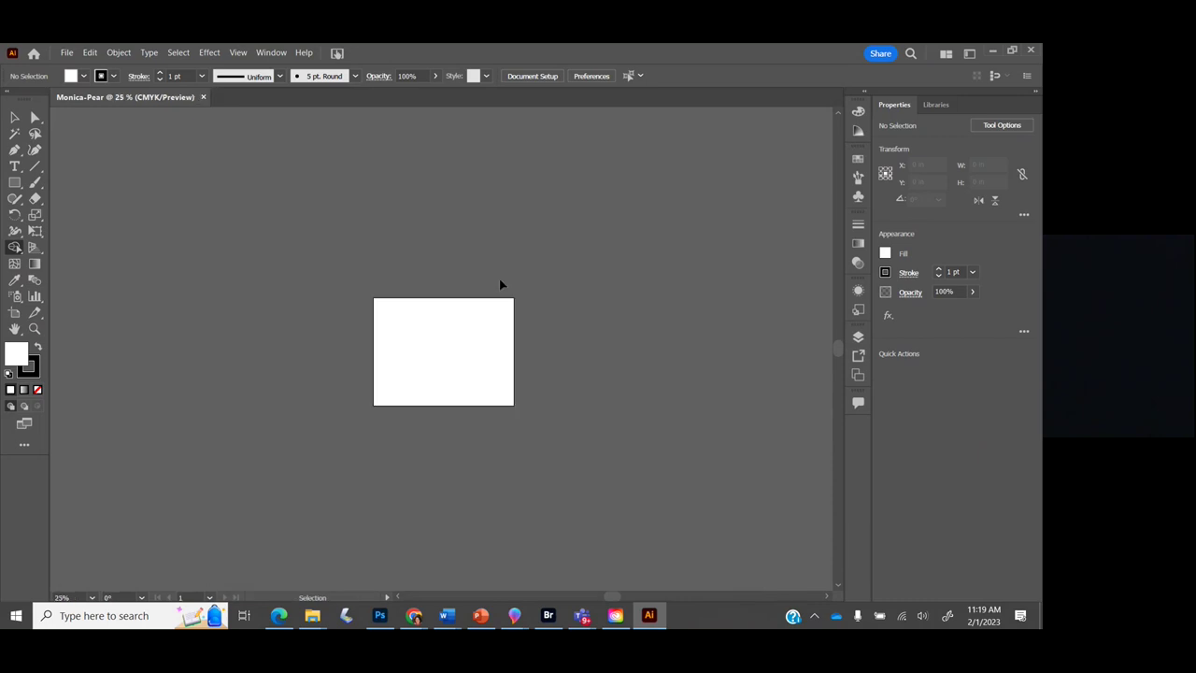
scroll(500, 284, "down", 6)
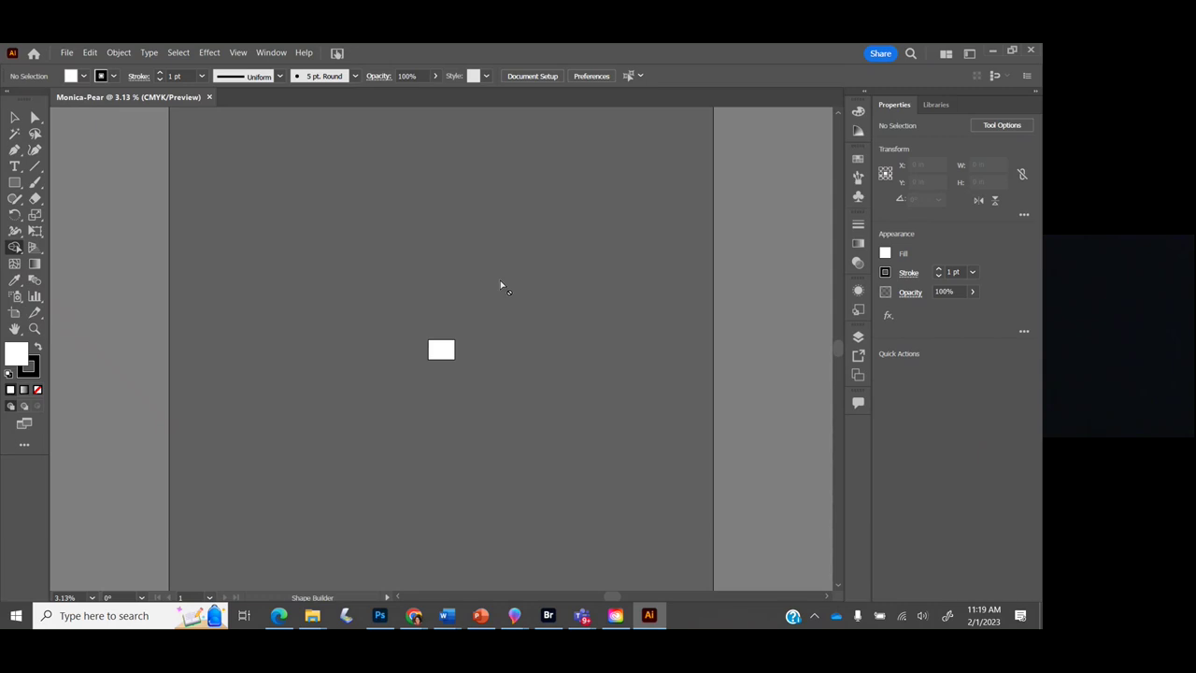
key("v")
key("shift+m")
key("v")
key("ctrl+equal")
key("ctrl+equal")
key("ctrl+equal")
key("ctrl+equal")
key("ctrl+equal")
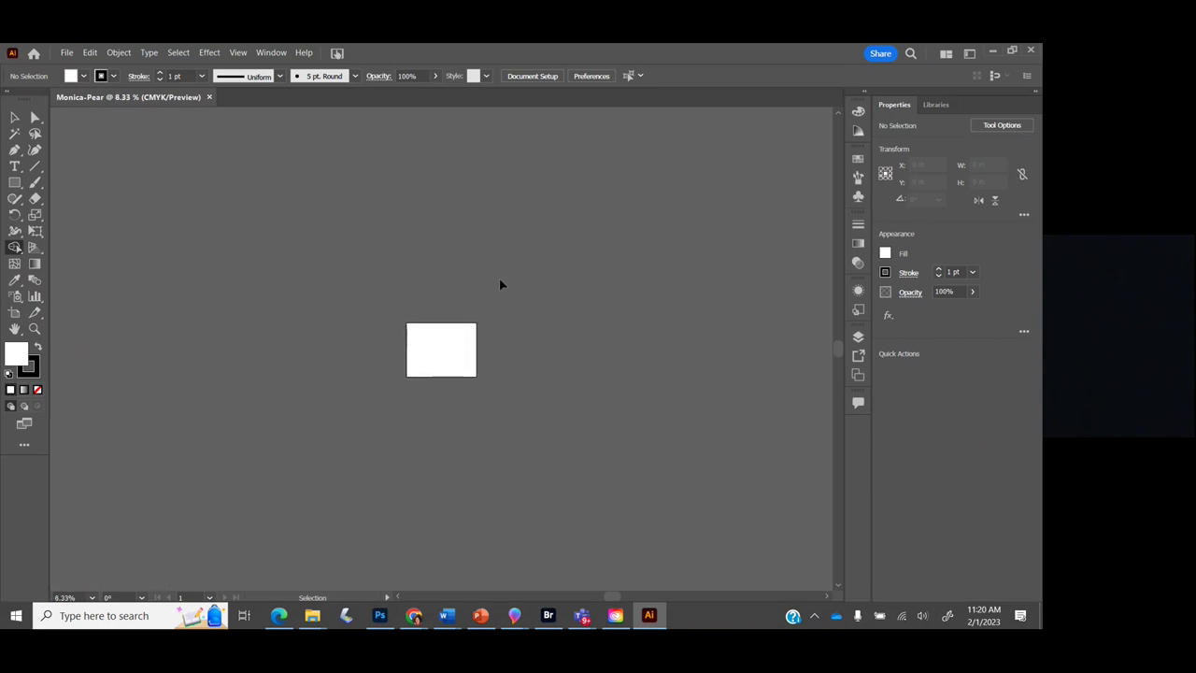
key("ctrl+equal")
key("shift+m")
scroll(501, 286, "left", 5)
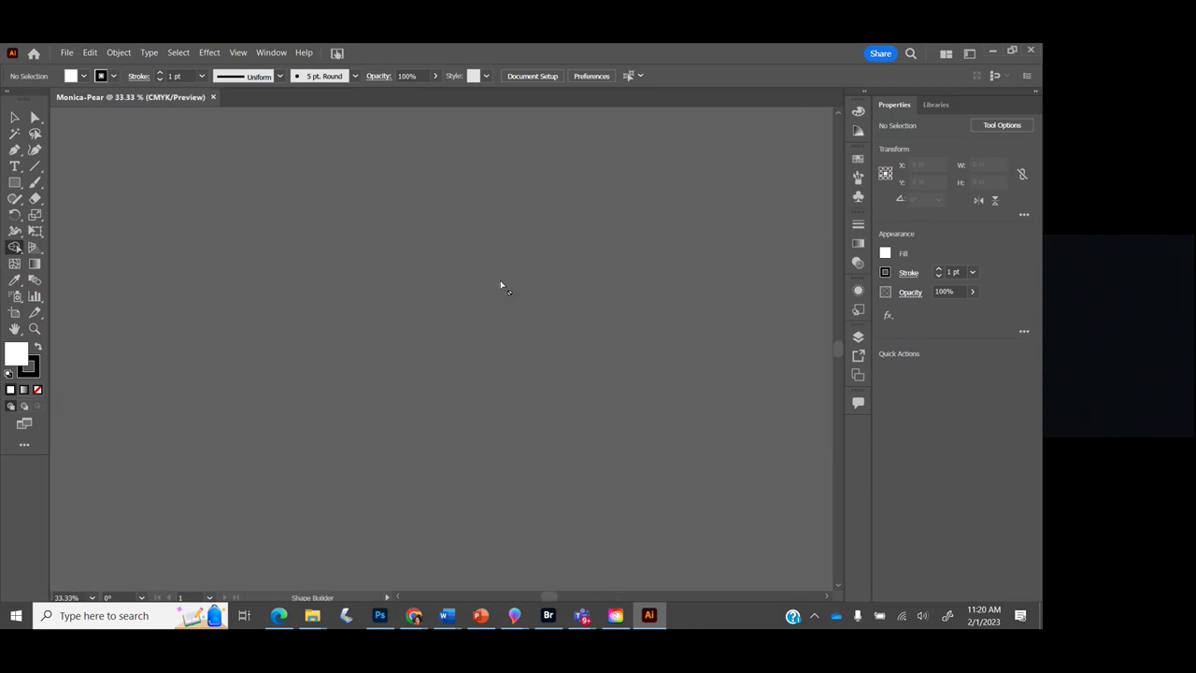
scroll(501, 286, "left", 2)
key("ctrl+0")
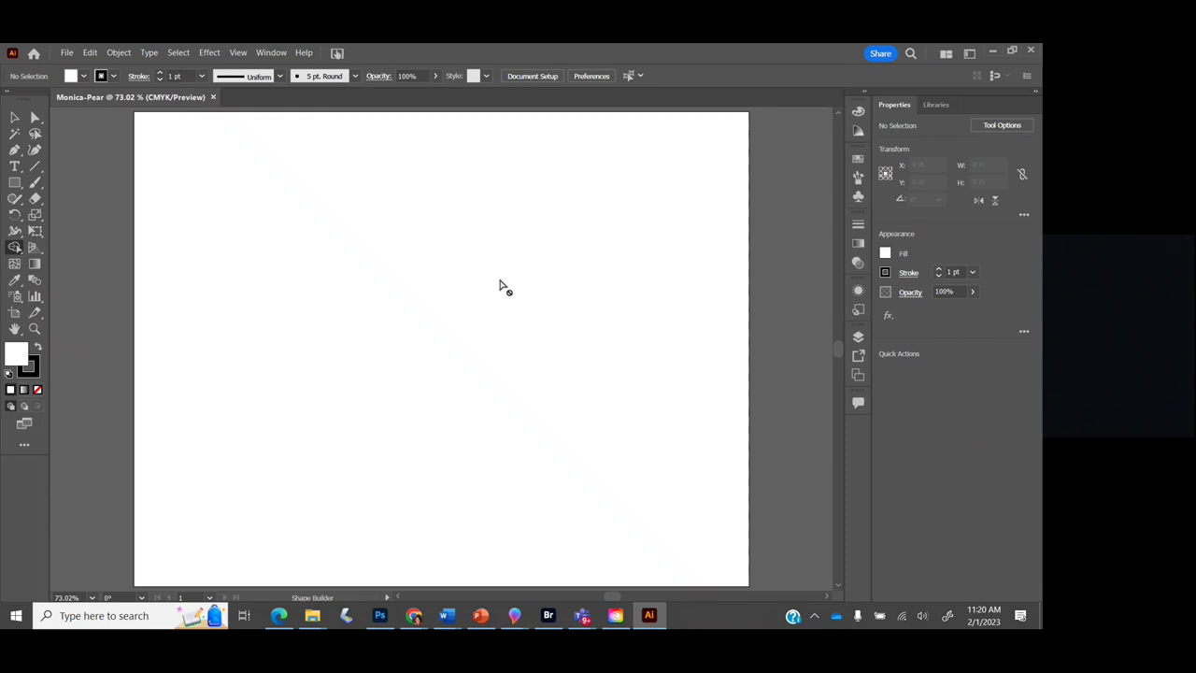
Pan around the artboard horizontally and vertically, including with the temporary Hand tool
scroll(500, 287, "left", 3)
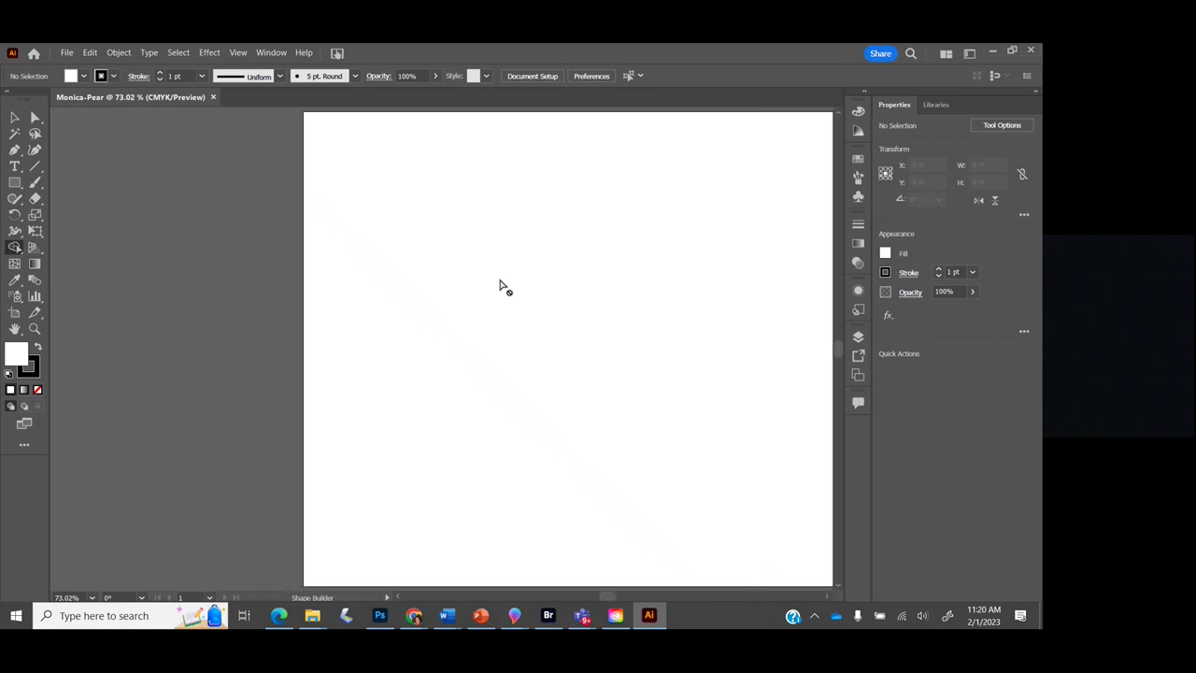
scroll(500, 287, "right", 4)
scroll(500, 287, "up", 1)
scroll(500, 287, "up", 2)
scroll(500, 287, "left", 2)
scroll(500, 287, "down", 3)
scroll(500, 287, "left", 2)
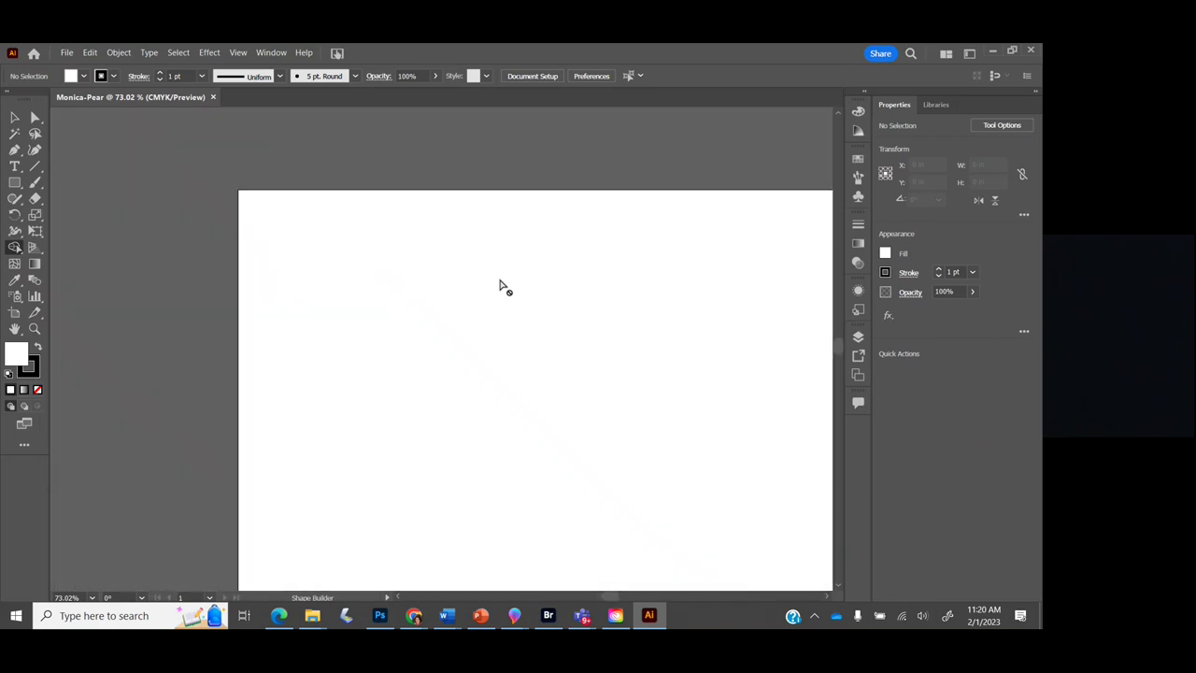
scroll(500, 287, "right", 6)
scroll(500, 287, "left", 2)
scroll(500, 286, "down", 2)
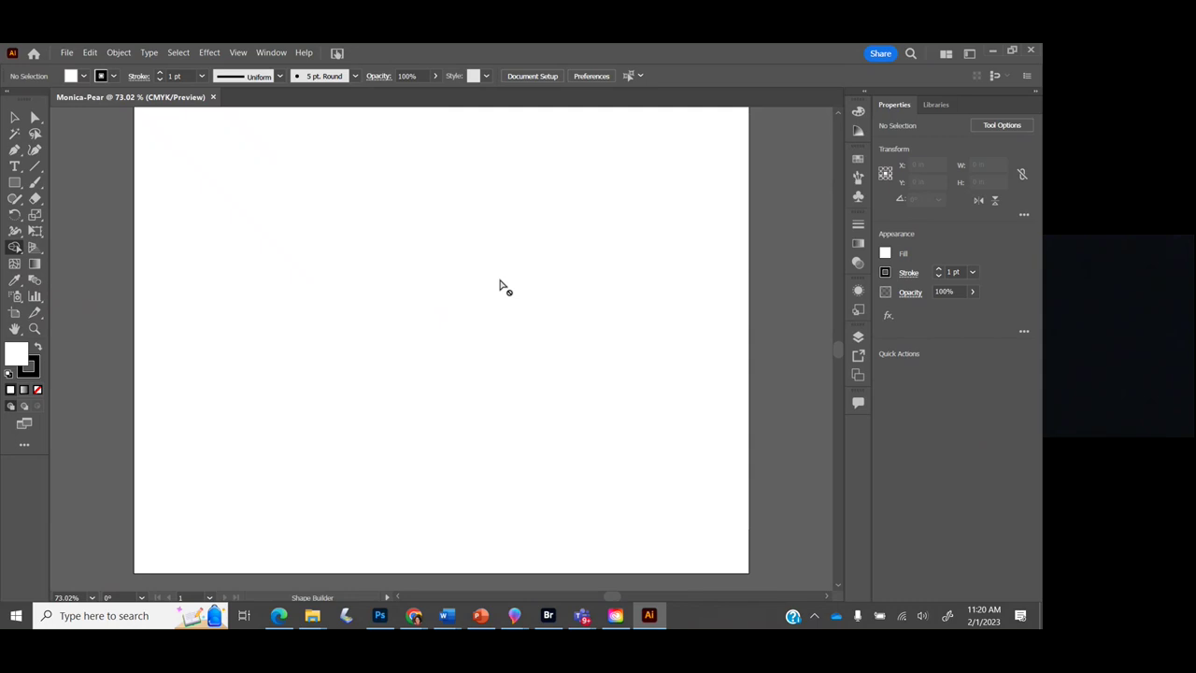
key("space")
left_click_drag(500, 279, 493, 348)
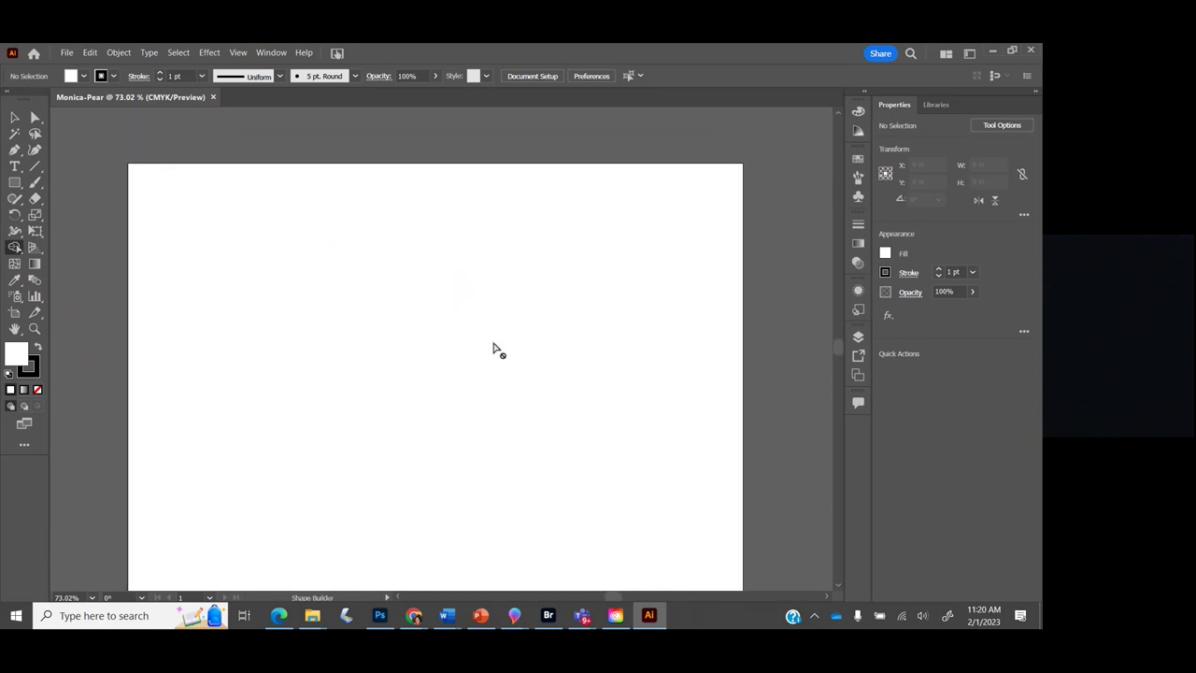
Zoom in on the artboard to 200% and back out to 33.33%
key("ctrl+equal")
key("ctrl+equal")
key("ctrl+equal")
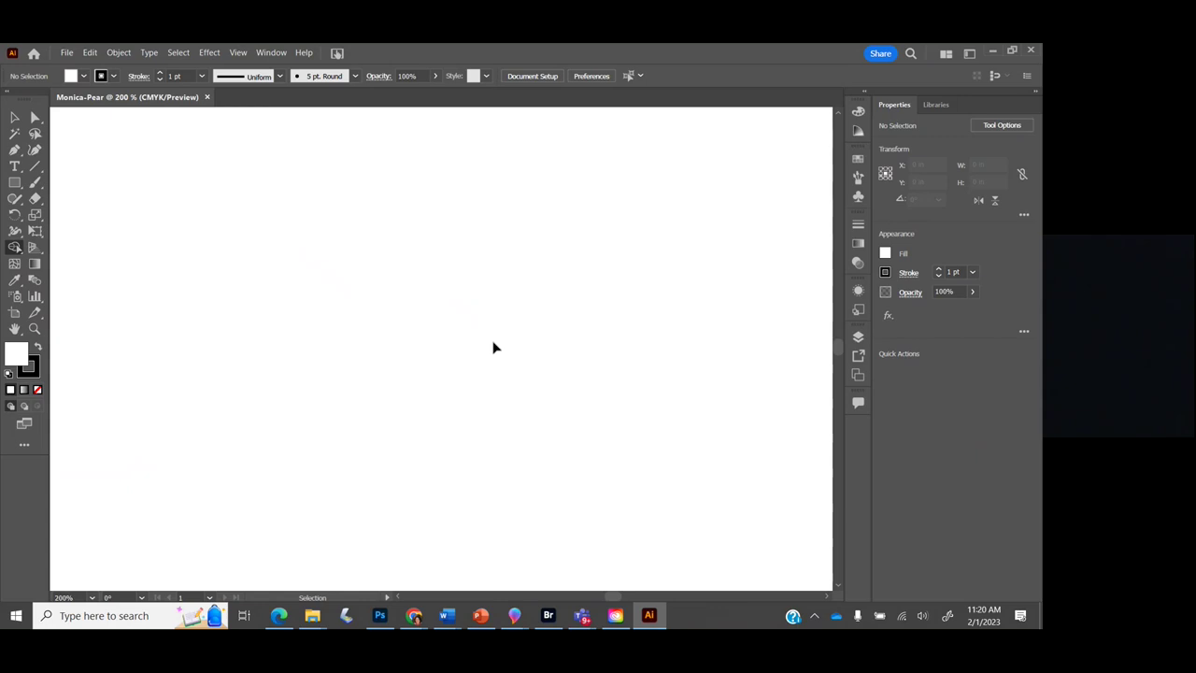
key("ctrl+minus")
key("ctrl+minus")
key("ctrl+minus")
key("ctrl+minus")
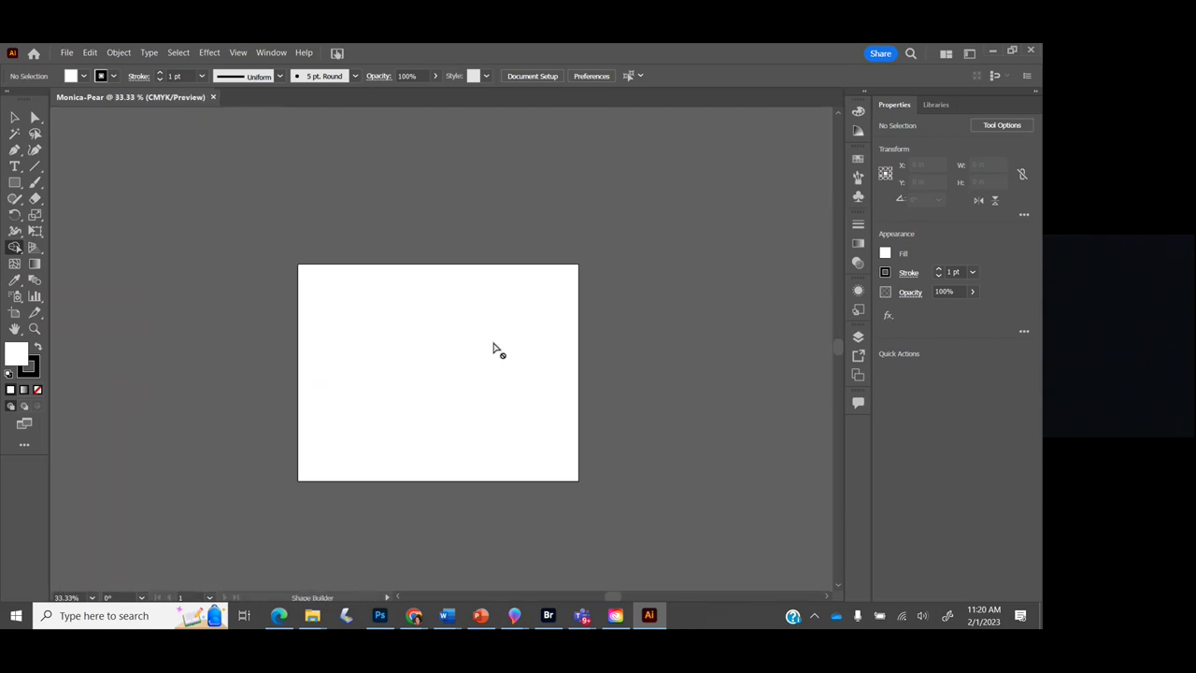
Activate the Selection tool with the whole artboard in view
scroll(498, 350, "left", 2)
scroll(497, 351, "right", 4)
scroll(497, 350, "down", 2)
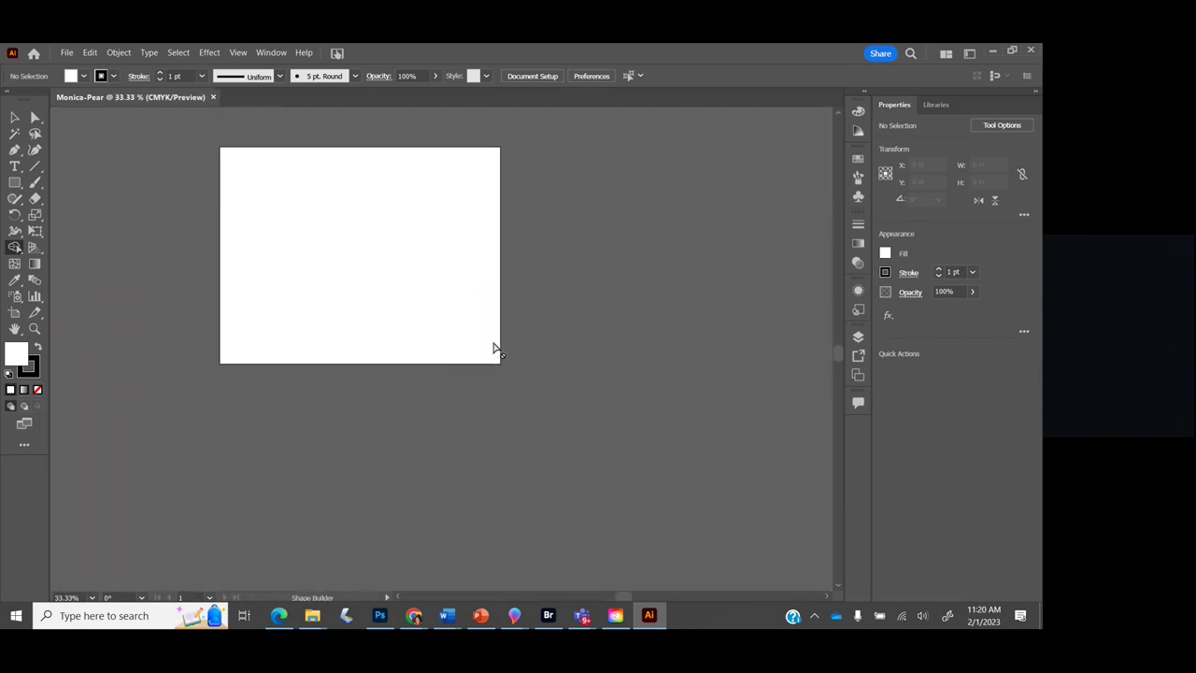
scroll(498, 350, "up", 3)
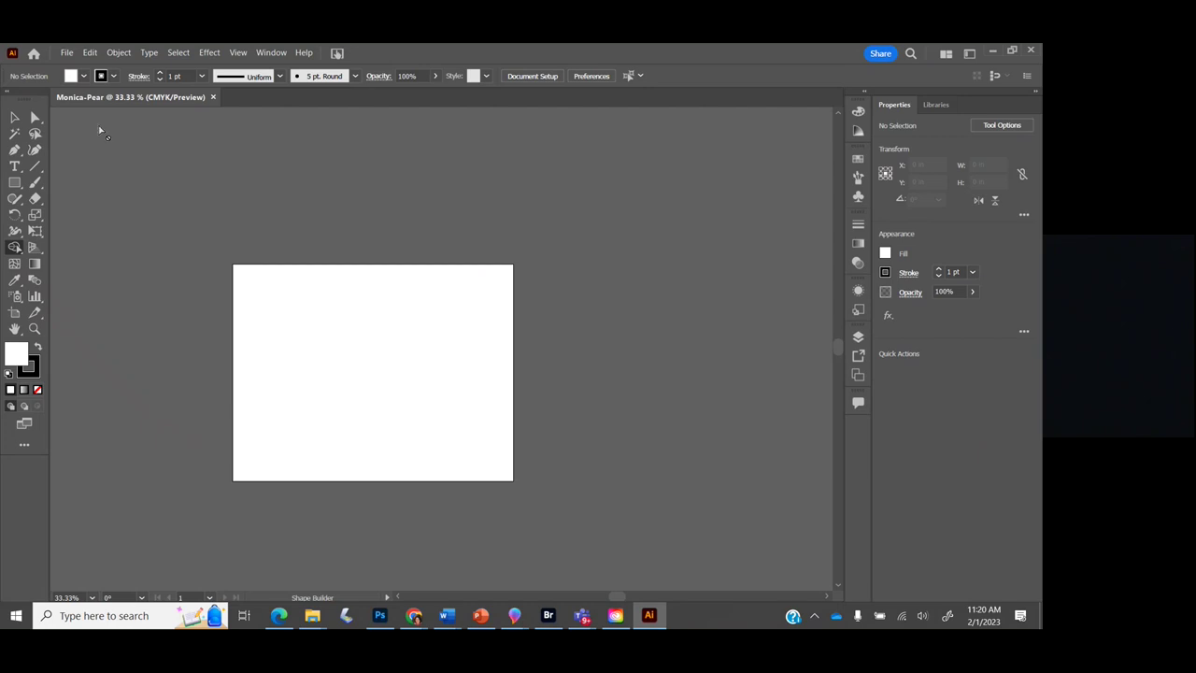
left_click(16, 118)
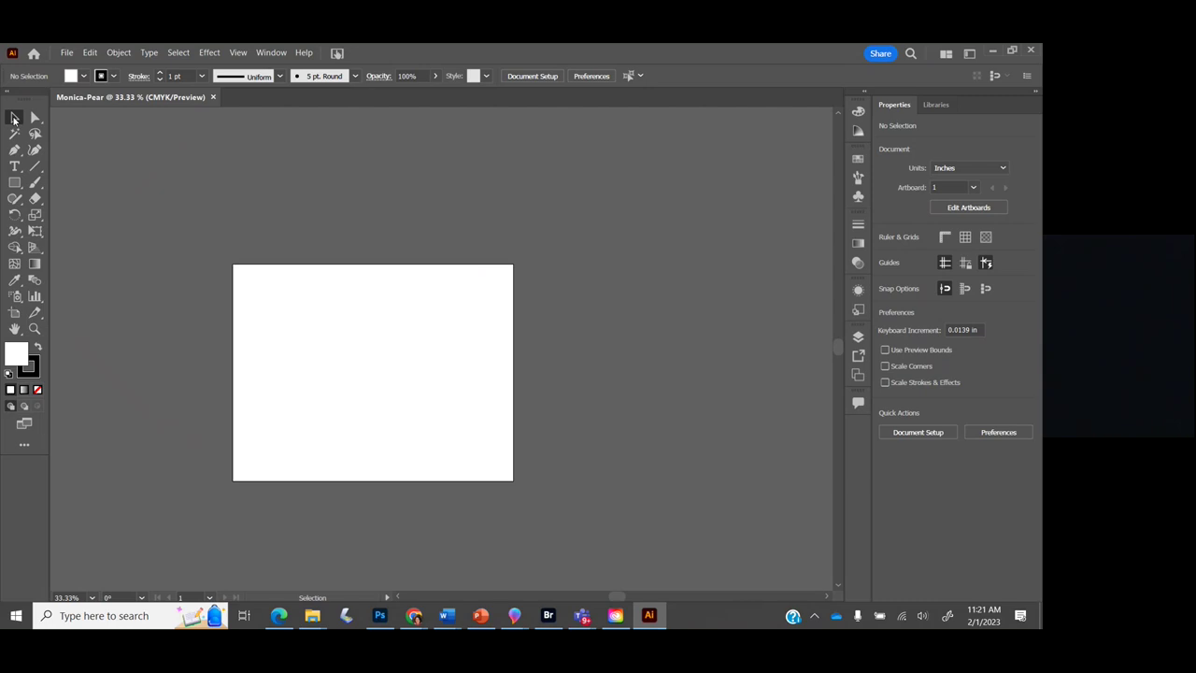
left_click(90, 52)
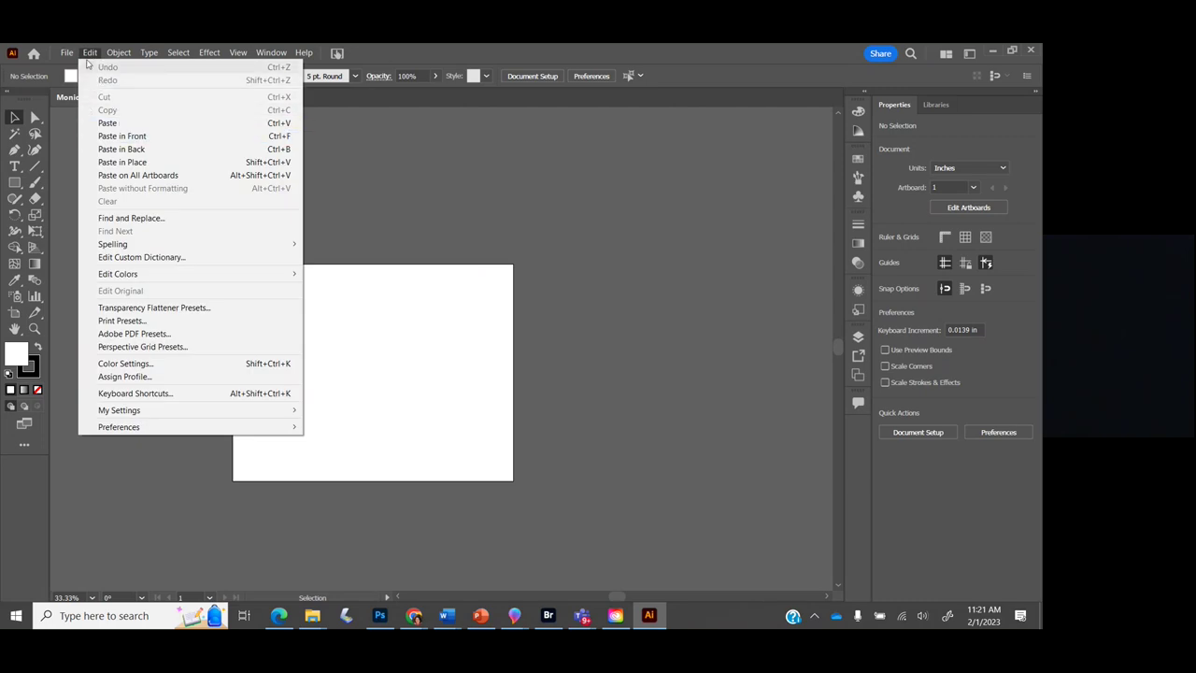
mouse_move(72, 47)
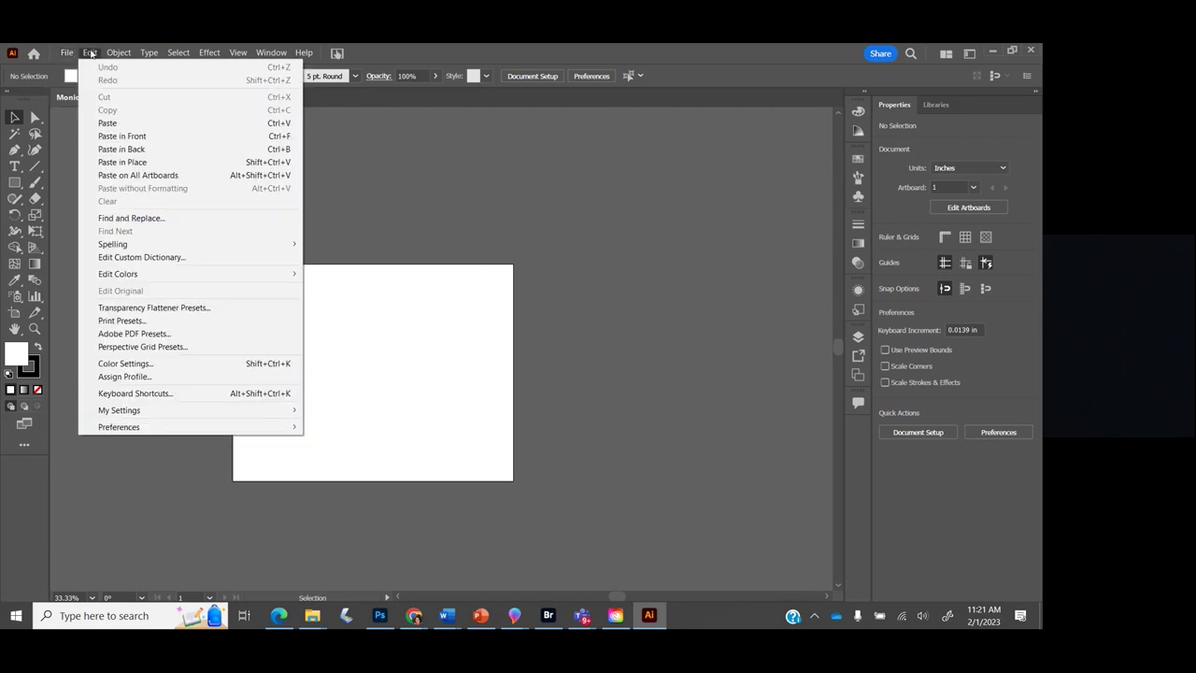
left_click(421, 165)
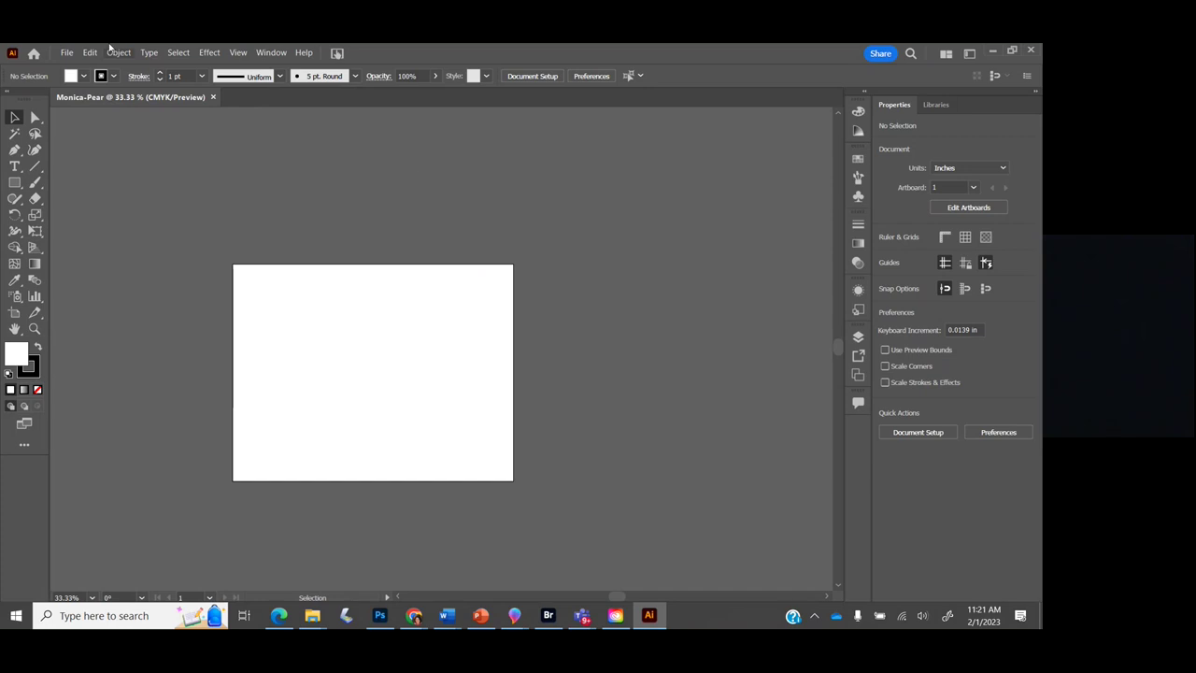
Start the Place command to import an image into the document
left_click(66, 56)
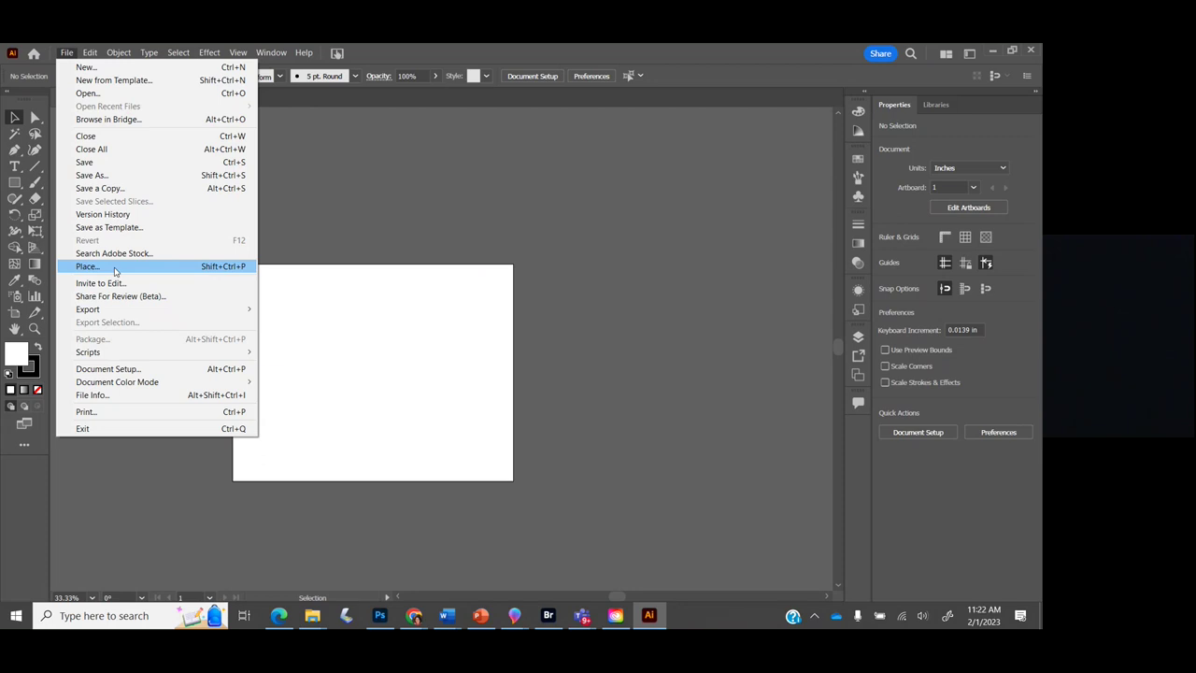
left_click(115, 271)
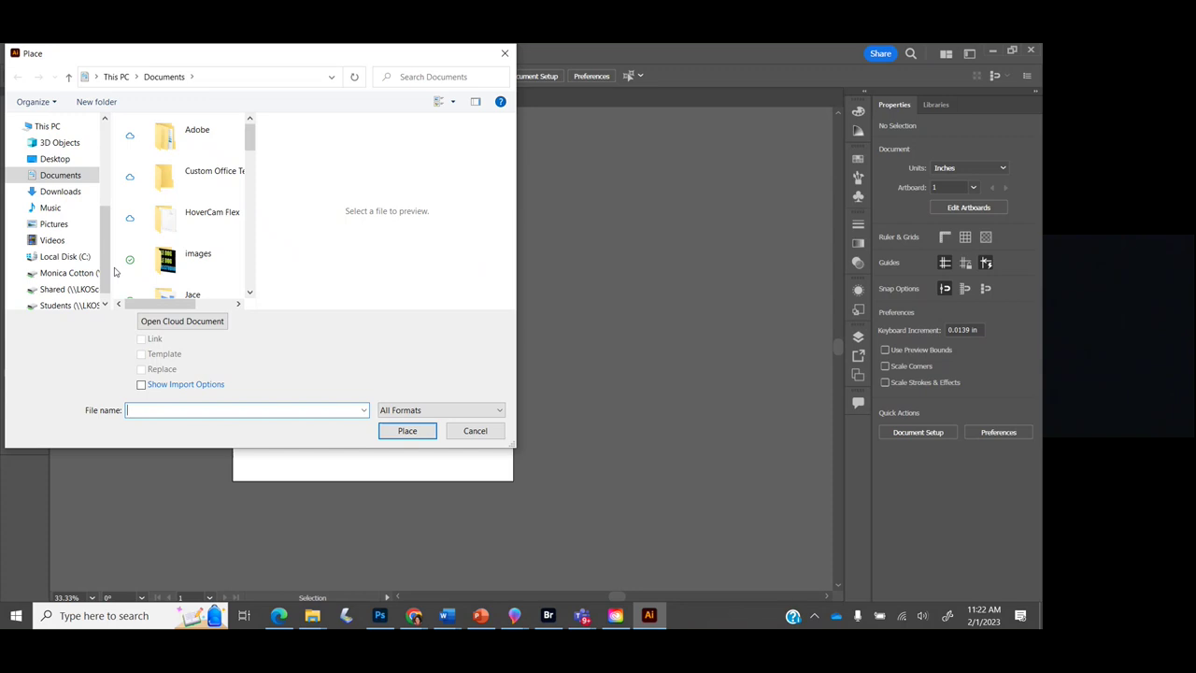
Switch to Microsoft Teams, view a student's "3 Drawing Variations of Animal" submission and its file options, and return to Illustrator
left_click(582, 616)
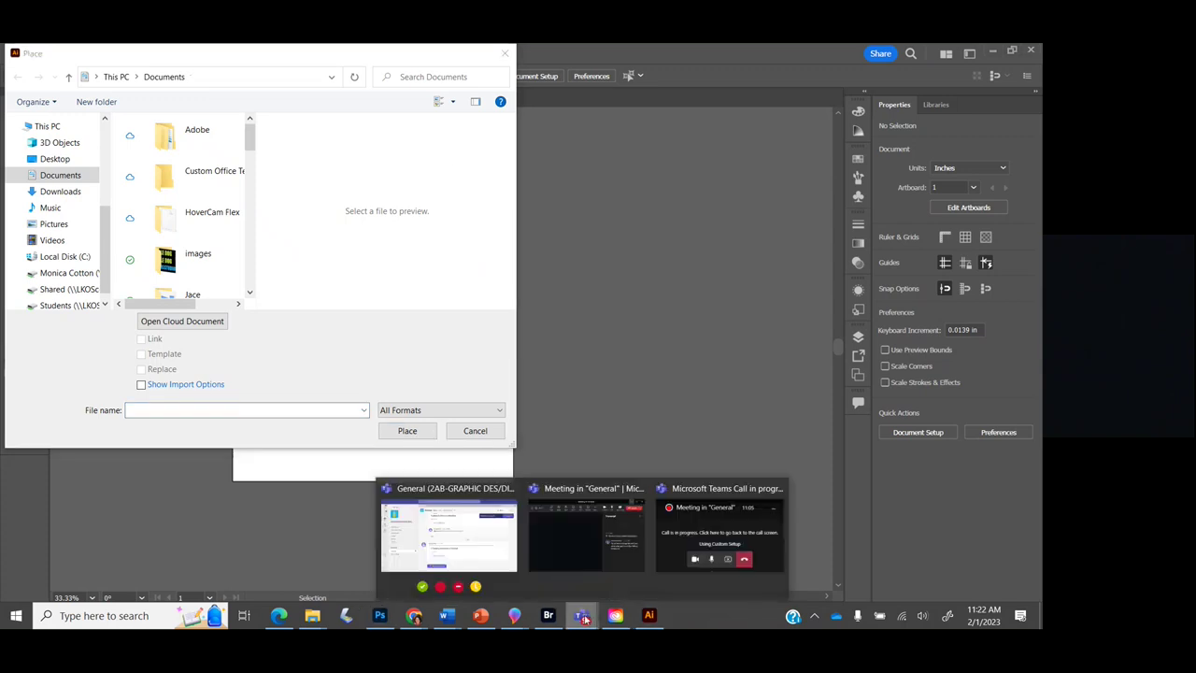
left_click(448, 533)
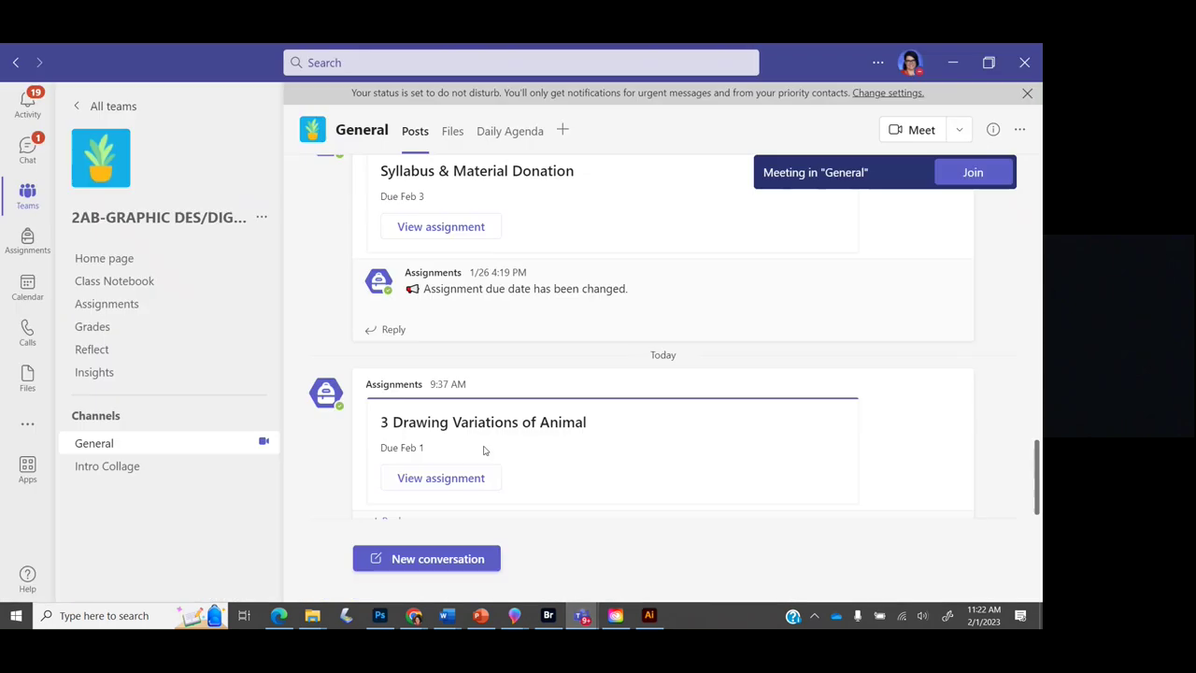
left_click(422, 486)
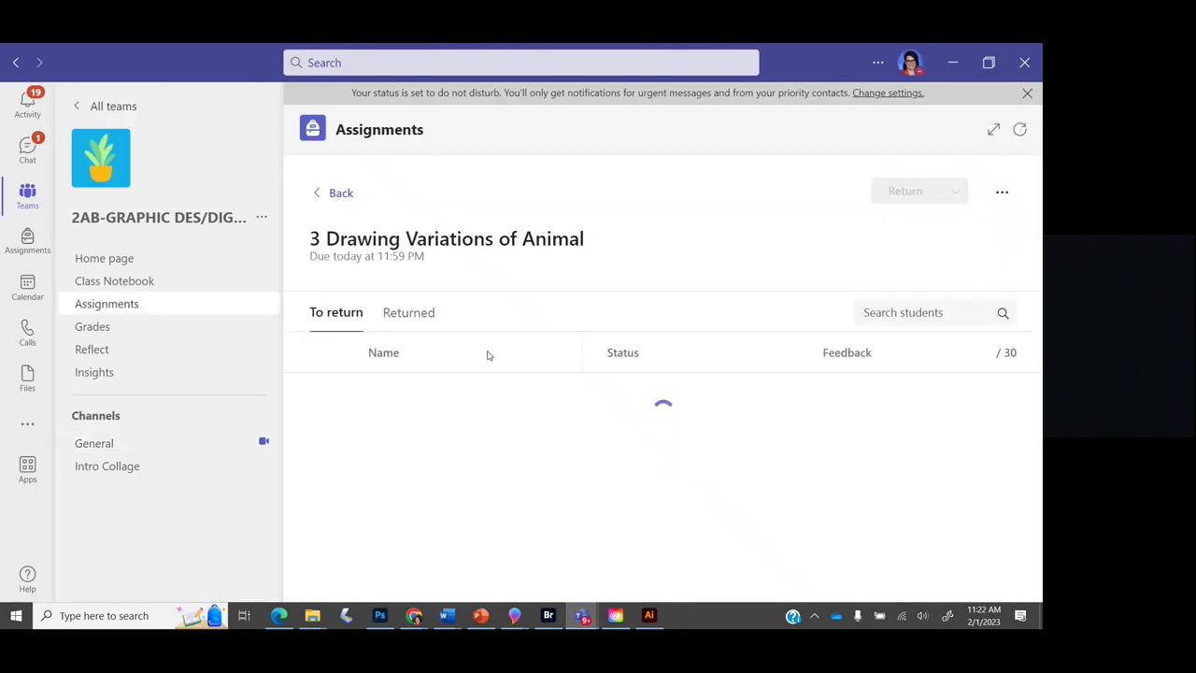
left_click(636, 393)
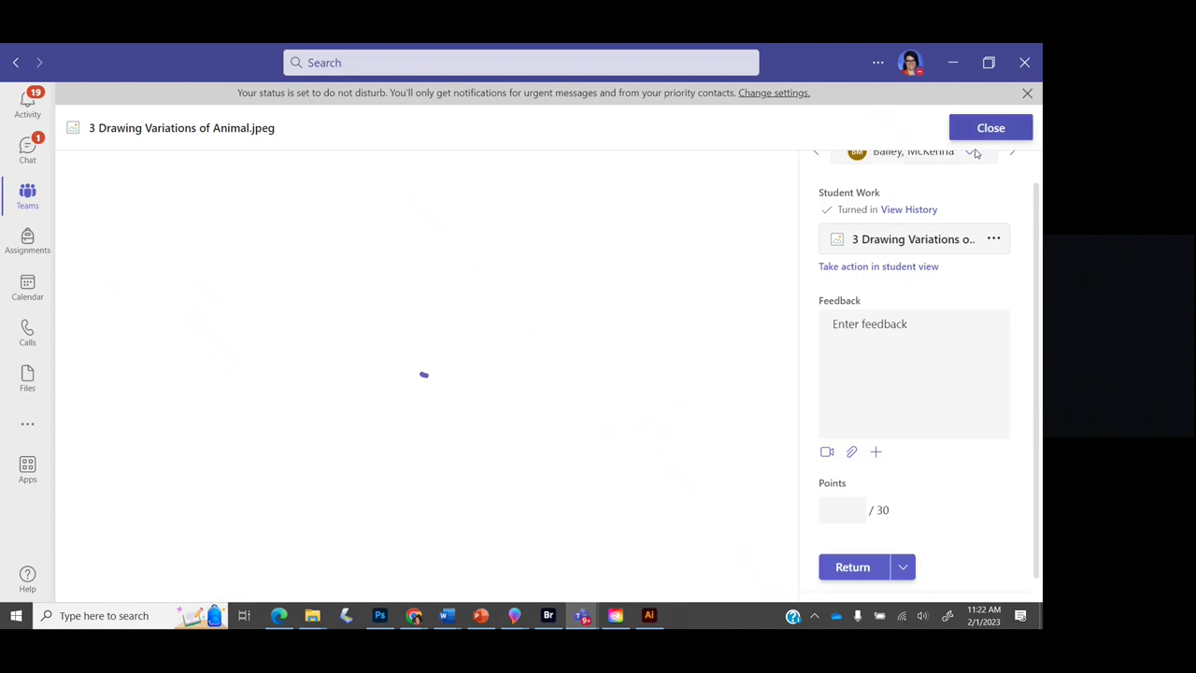
left_click(997, 245)
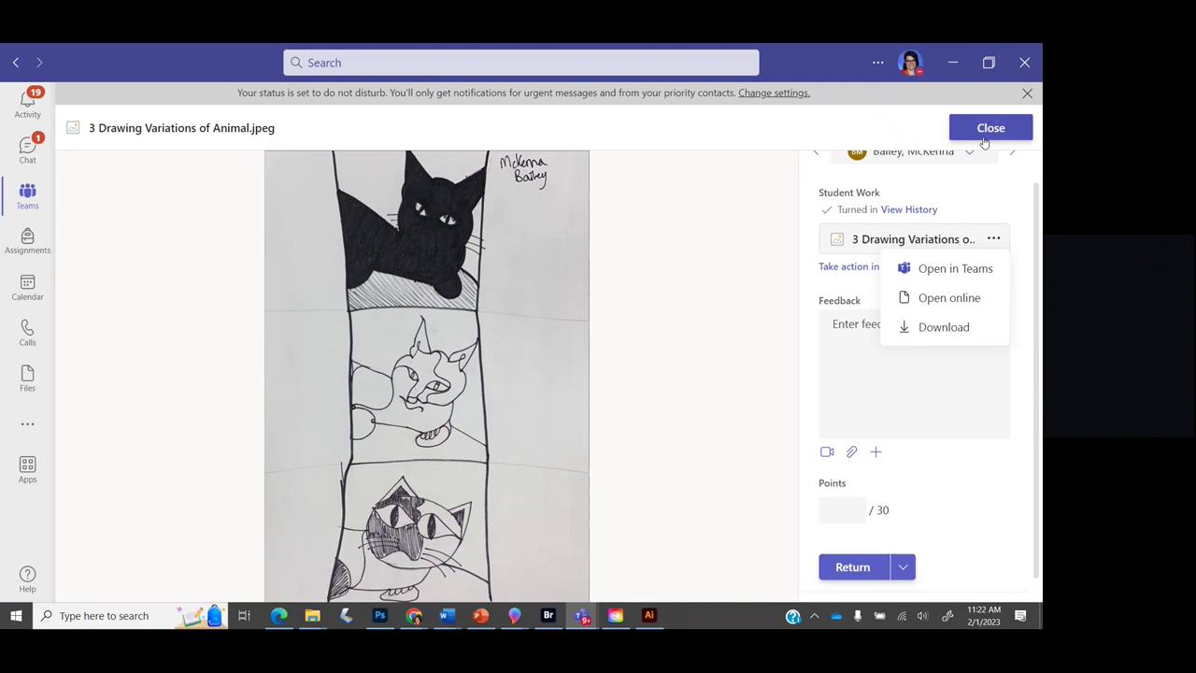
left_click(381, 616)
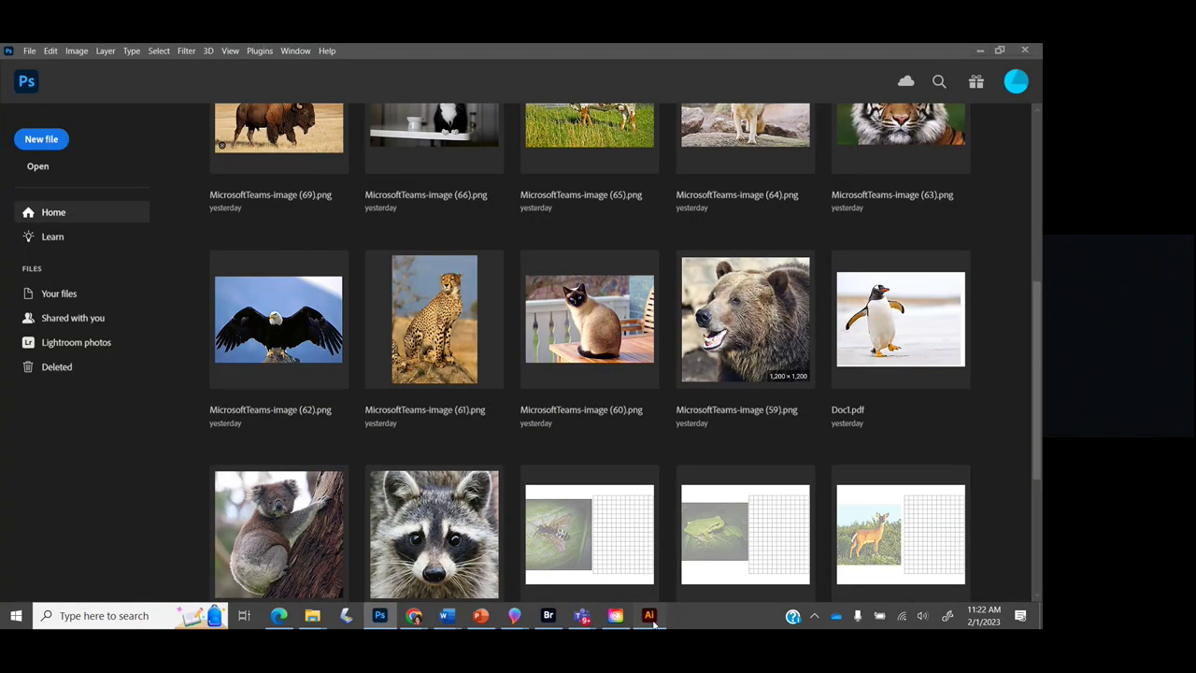
left_click(649, 615)
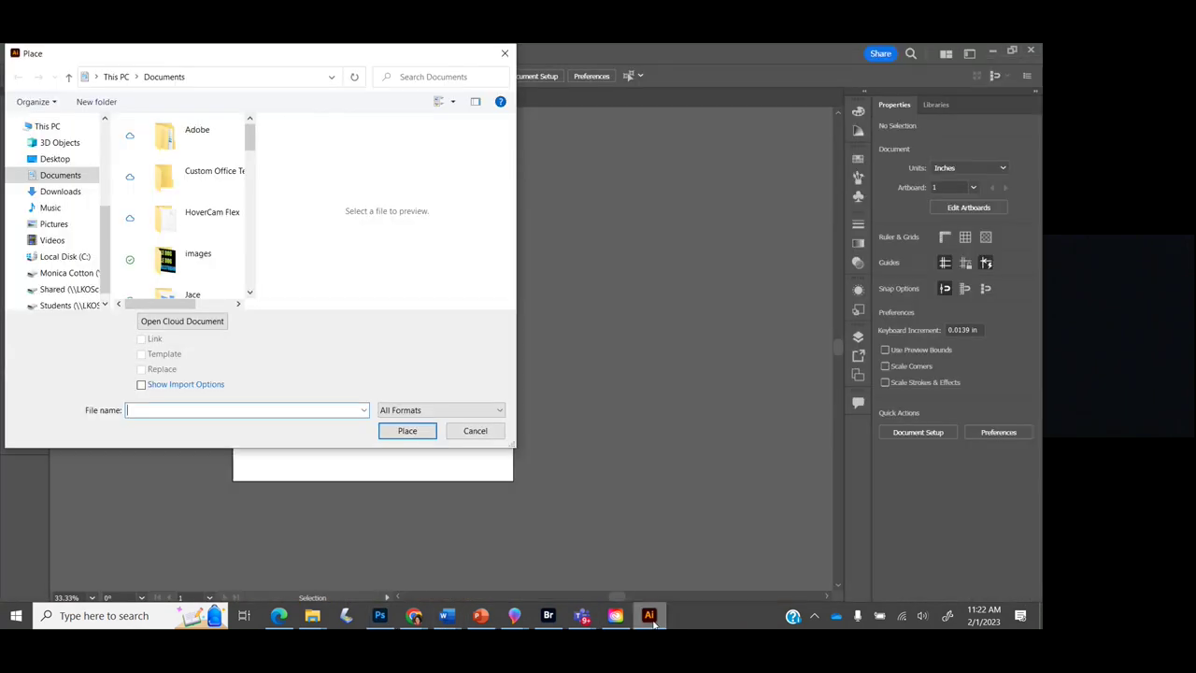
Place the linked bison photo MicrosoftTeams-image (69) from Downloads beside the artboard's upper-right corner
left_click(59, 191)
scroll(182, 173, "down", 5)
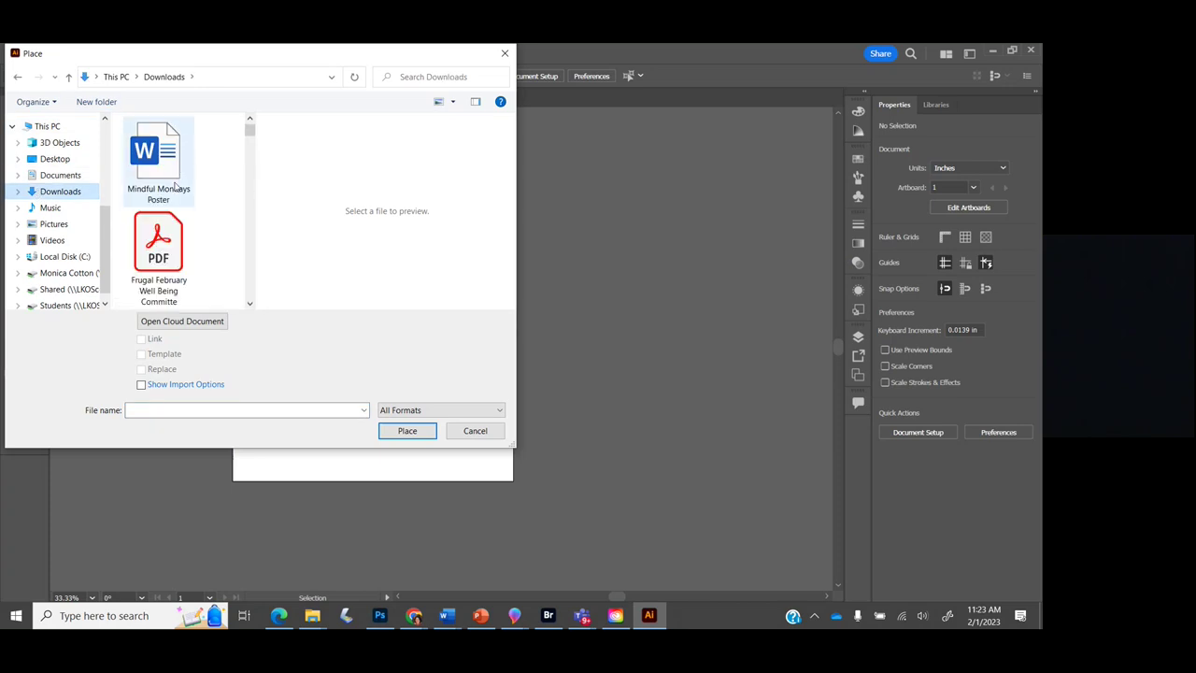
scroll(178, 180, "up", 1)
scroll(176, 183, "down", 3)
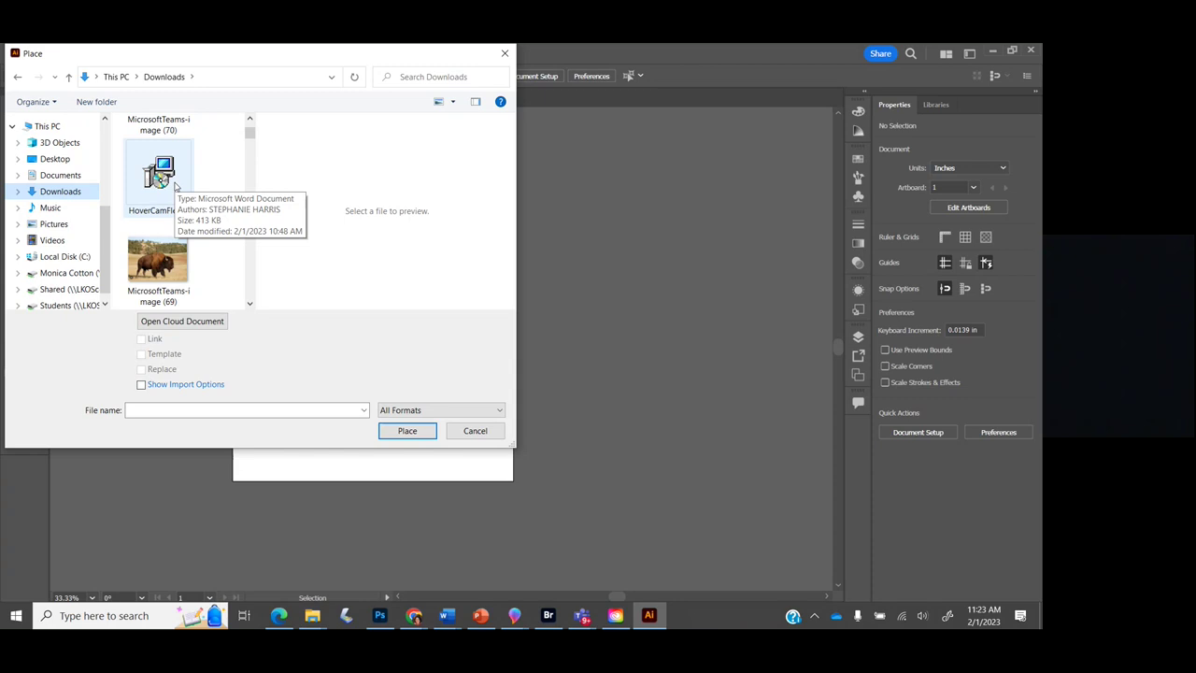
left_click(159, 262)
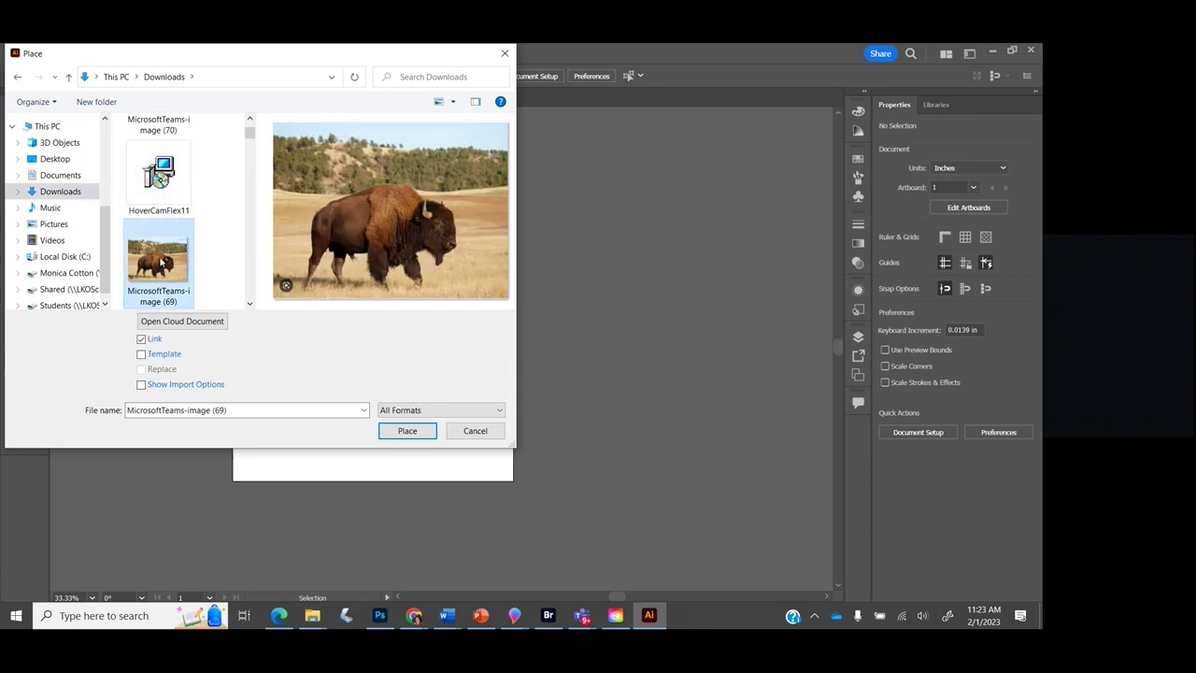
left_click(409, 432)
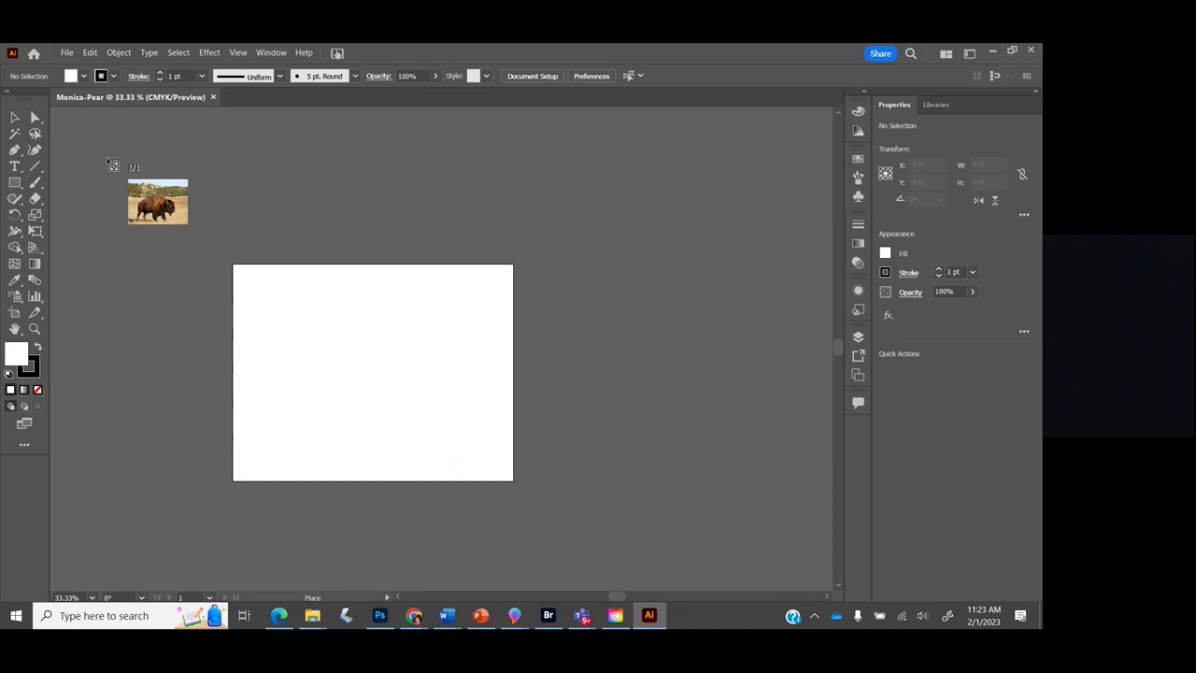
left_click(514, 217)
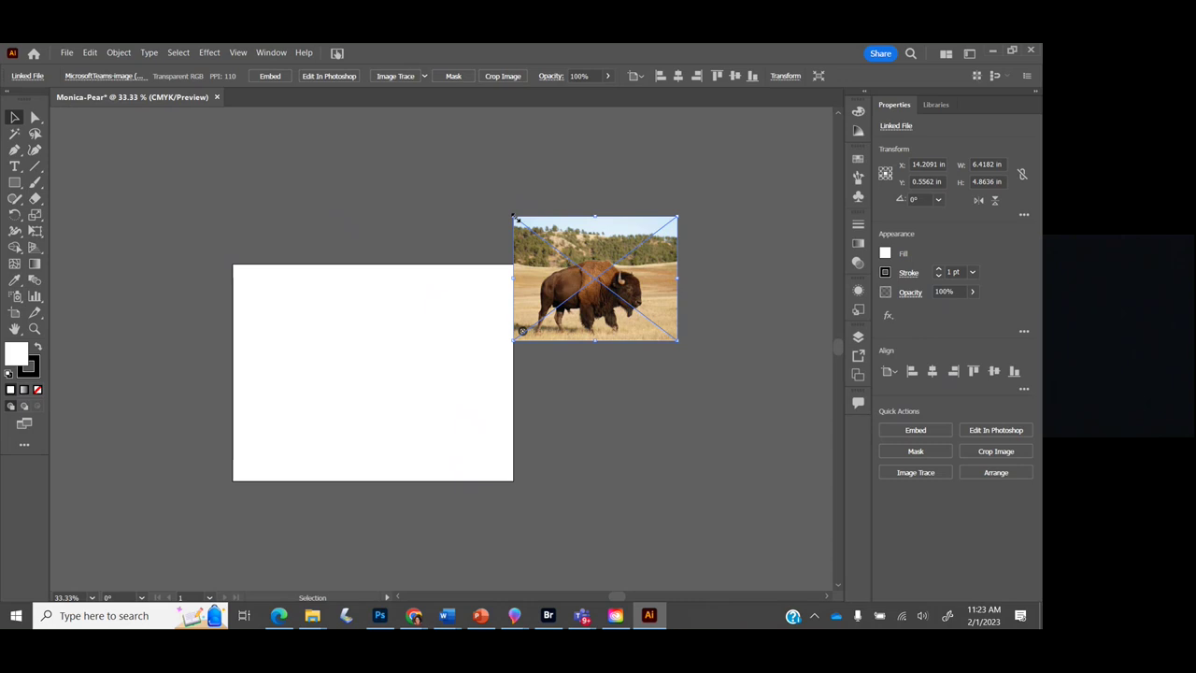
Move the bison photo at its original proportions so that it partly overlaps the artboard's upper-left corner
left_click_drag(513, 218, 266, 206)
key("ctrl+z")
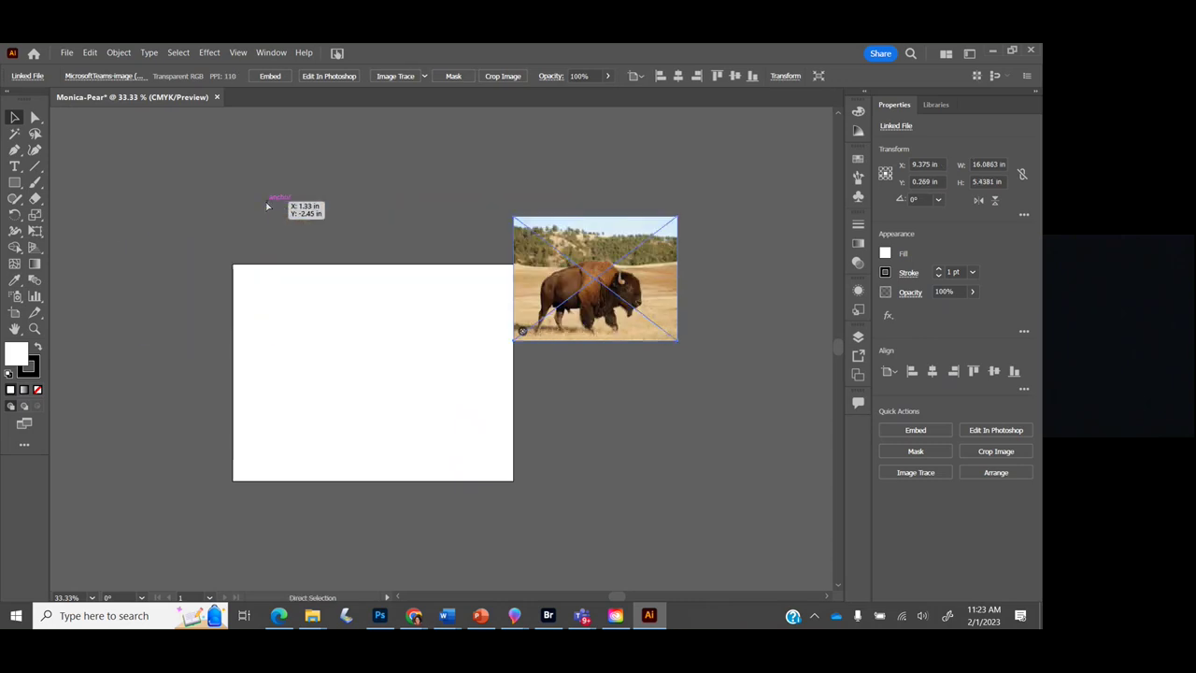
left_click_drag(657, 310, 220, 208)
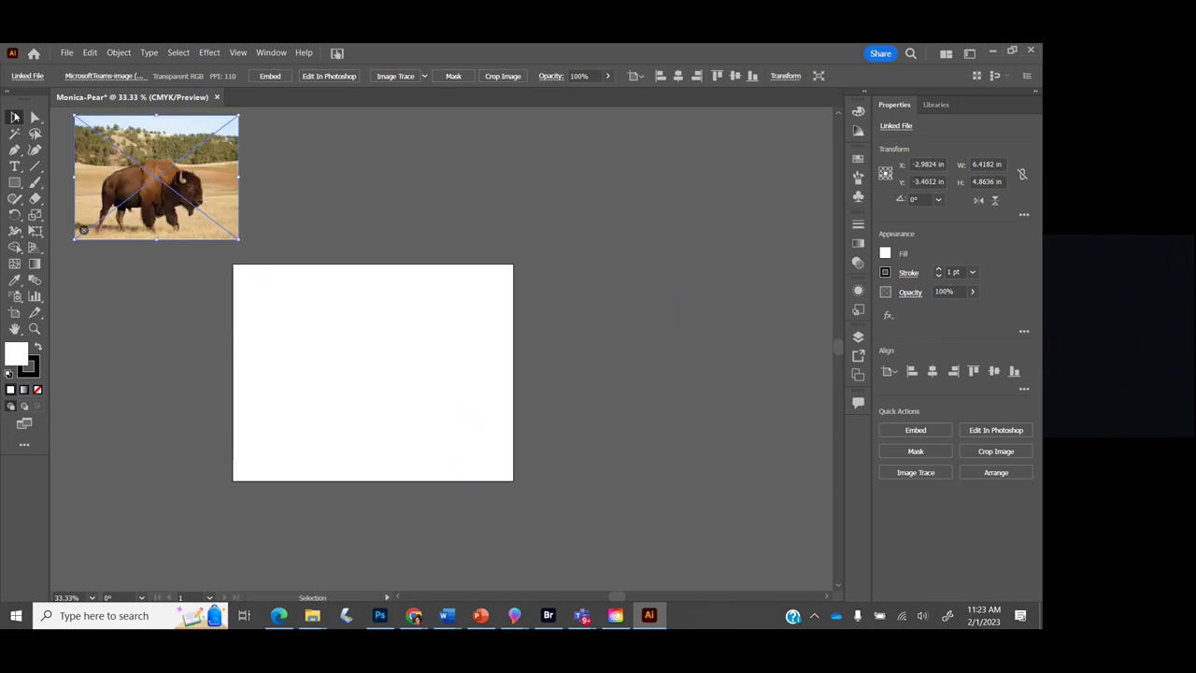
left_click_drag(233, 152, 270, 214)
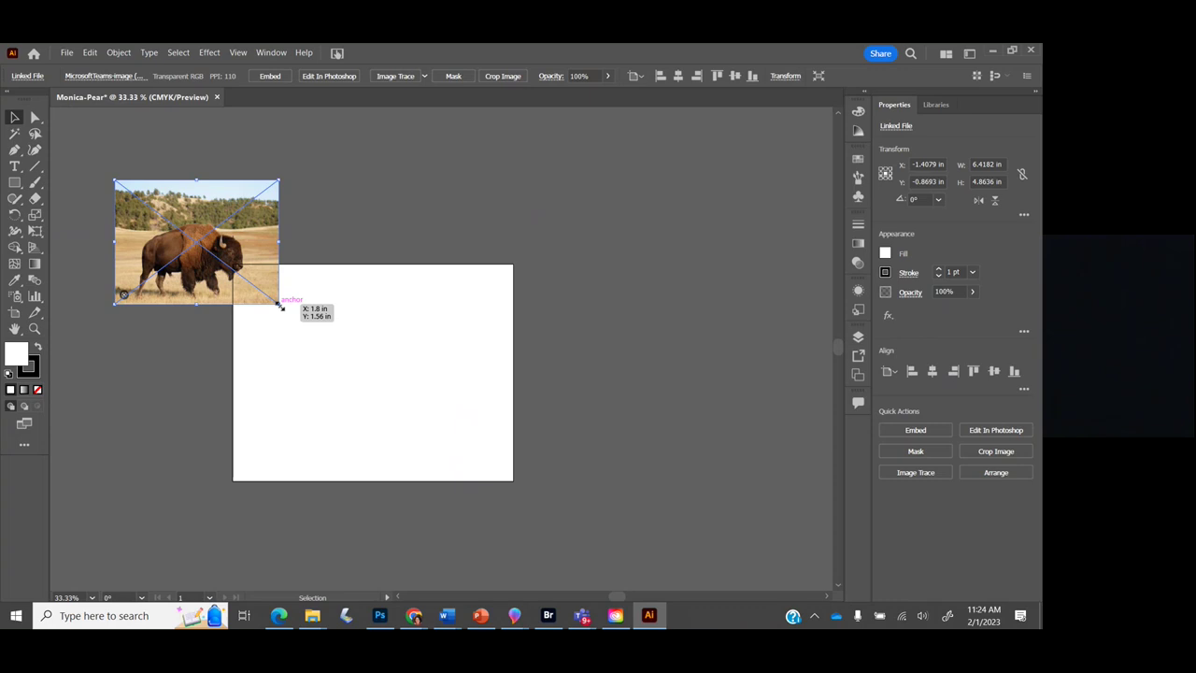
Scale the bison photo down proportionally to about 4.33 by 3.28 in and move it to the left of the artboard
key("shift")
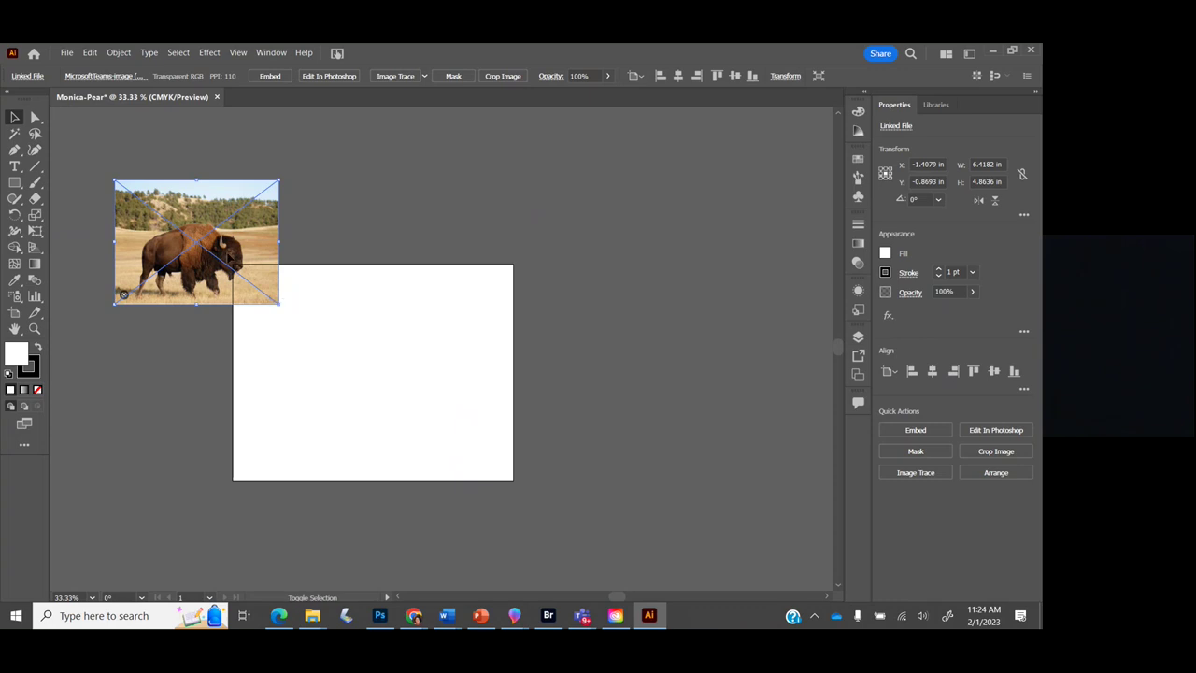
left_click_drag(282, 306, 225, 263)
left_click_drag(184, 218, 180, 359)
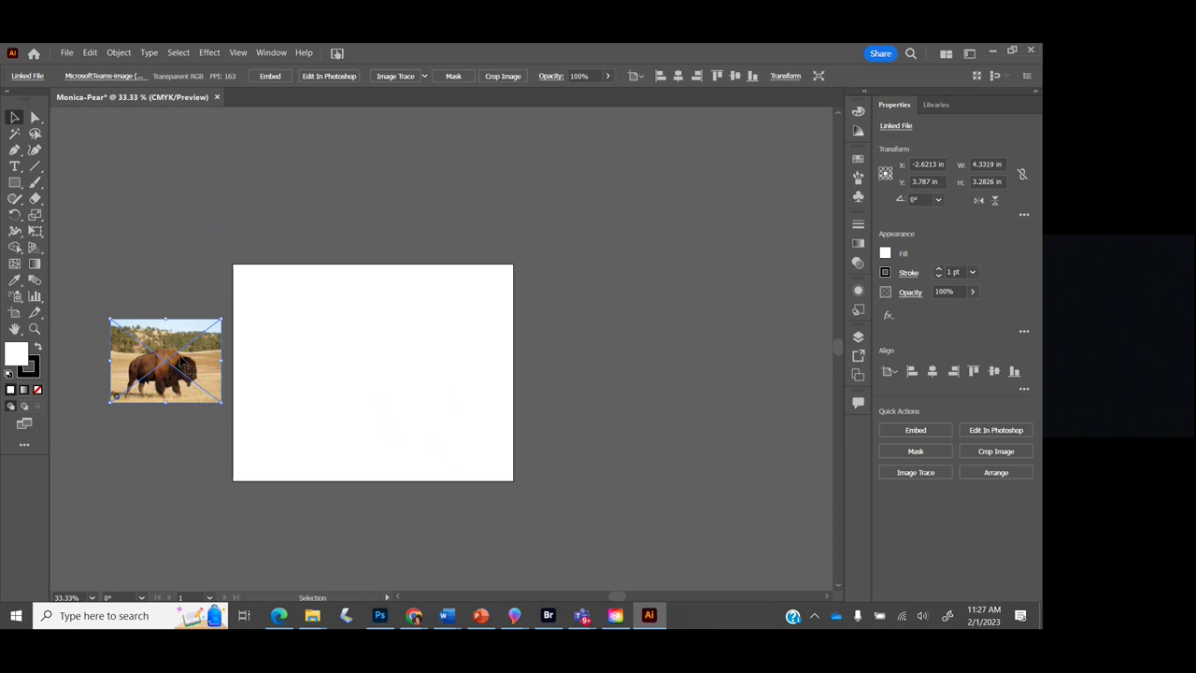
Enlarge the bison photo from its upper-left corner to about 6.19 by 5.3 in, and deselect it
left_click(105, 316)
left_click(115, 324)
left_click_drag(115, 324, 66, 270)
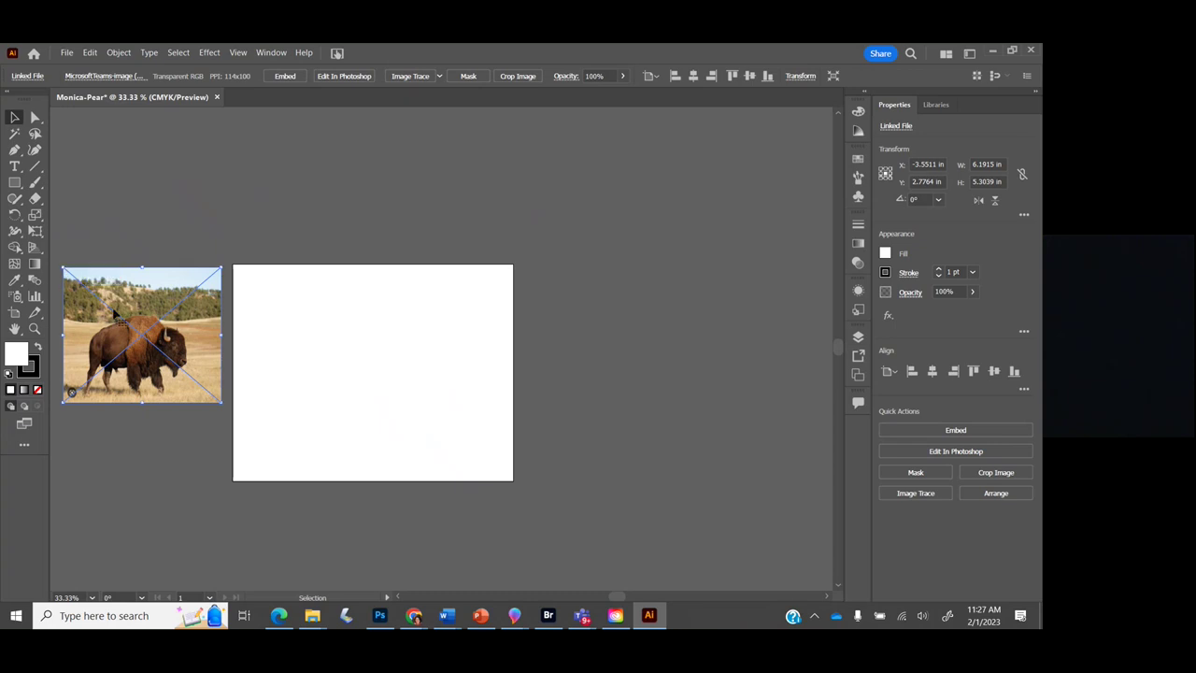
left_click(141, 222)
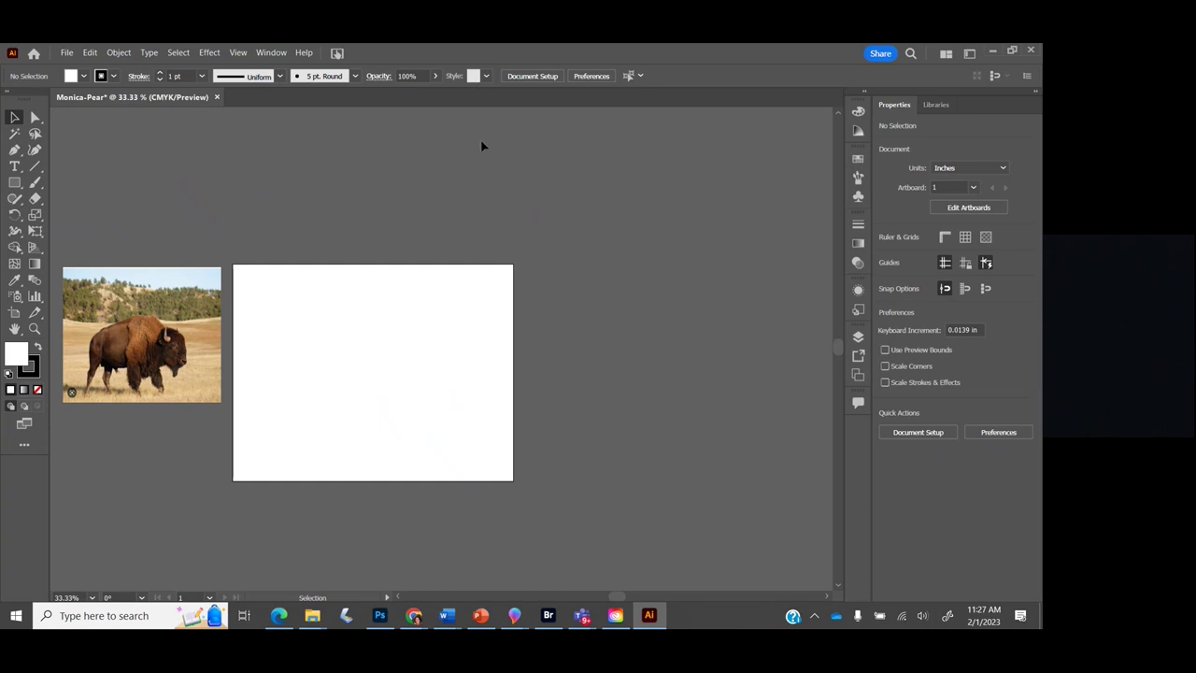
Move the bison photo so its upper edge lines up with the artboard's, and embed it in the document
left_click(171, 336)
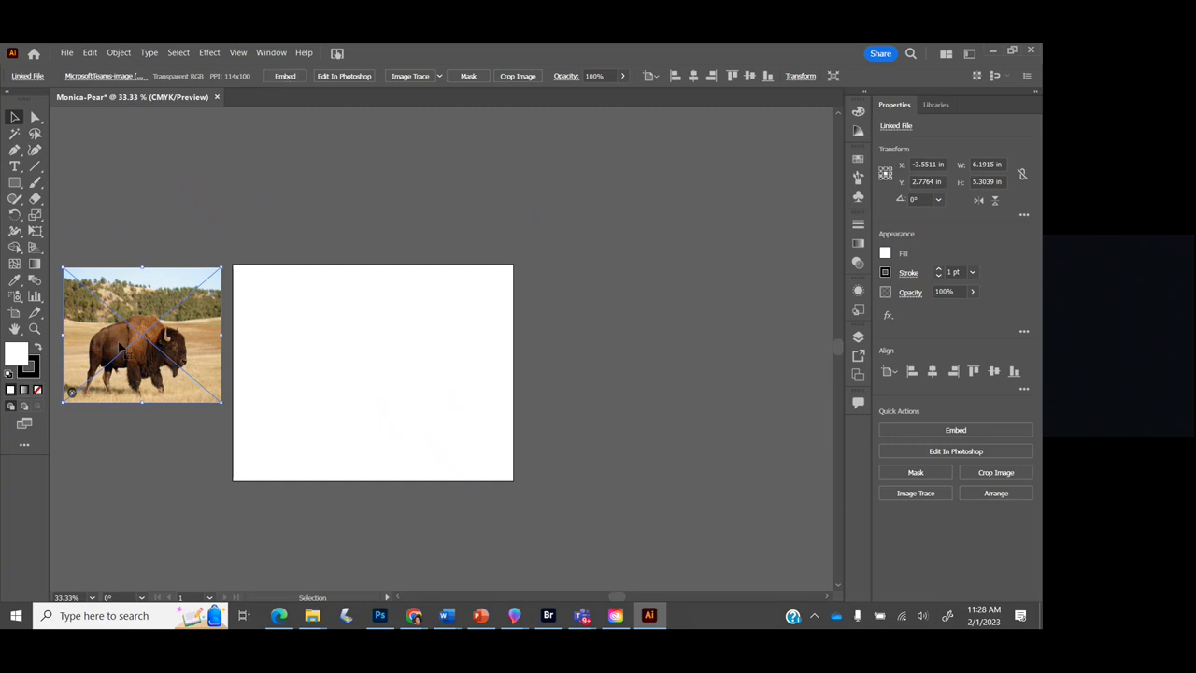
left_click_drag(122, 346, 126, 343)
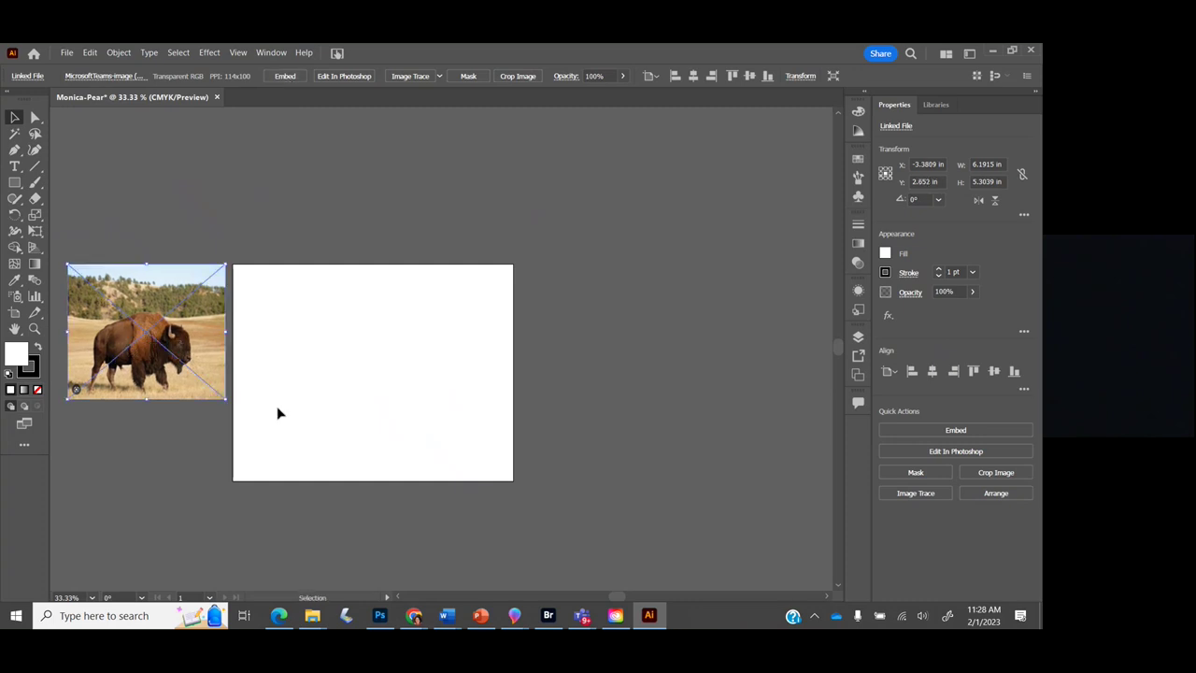
left_click(284, 76)
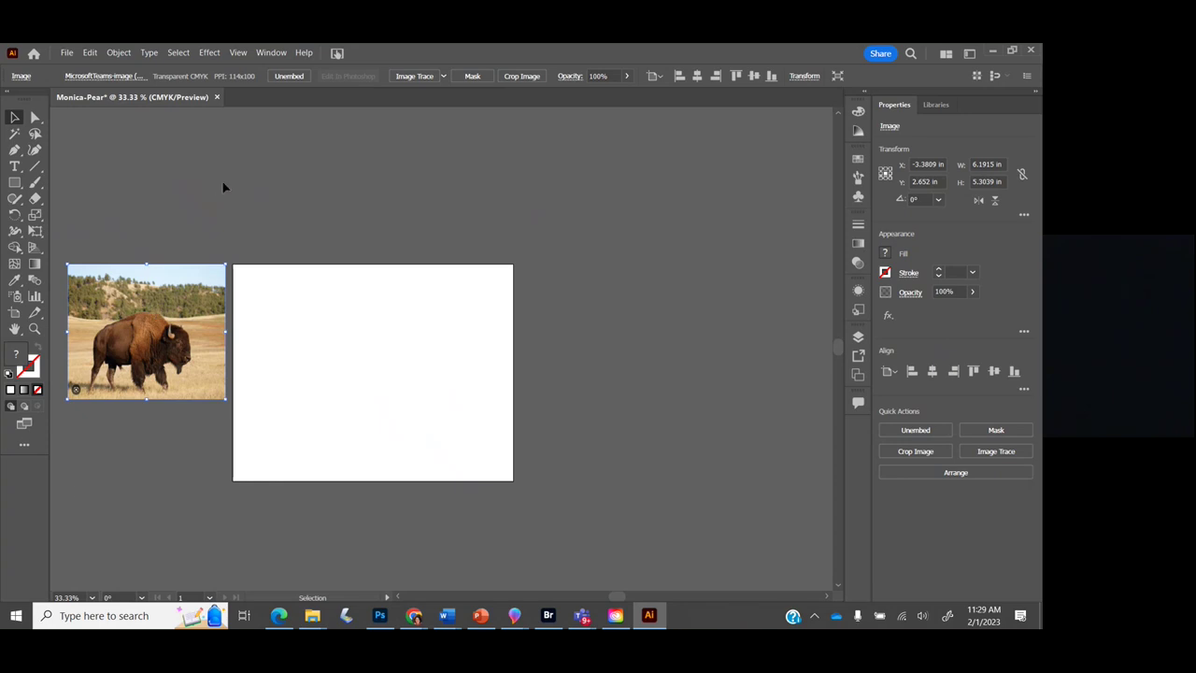
Start saving the document under a new name, replacing "Pear" with "Buffalo" in the file name
left_click(67, 53)
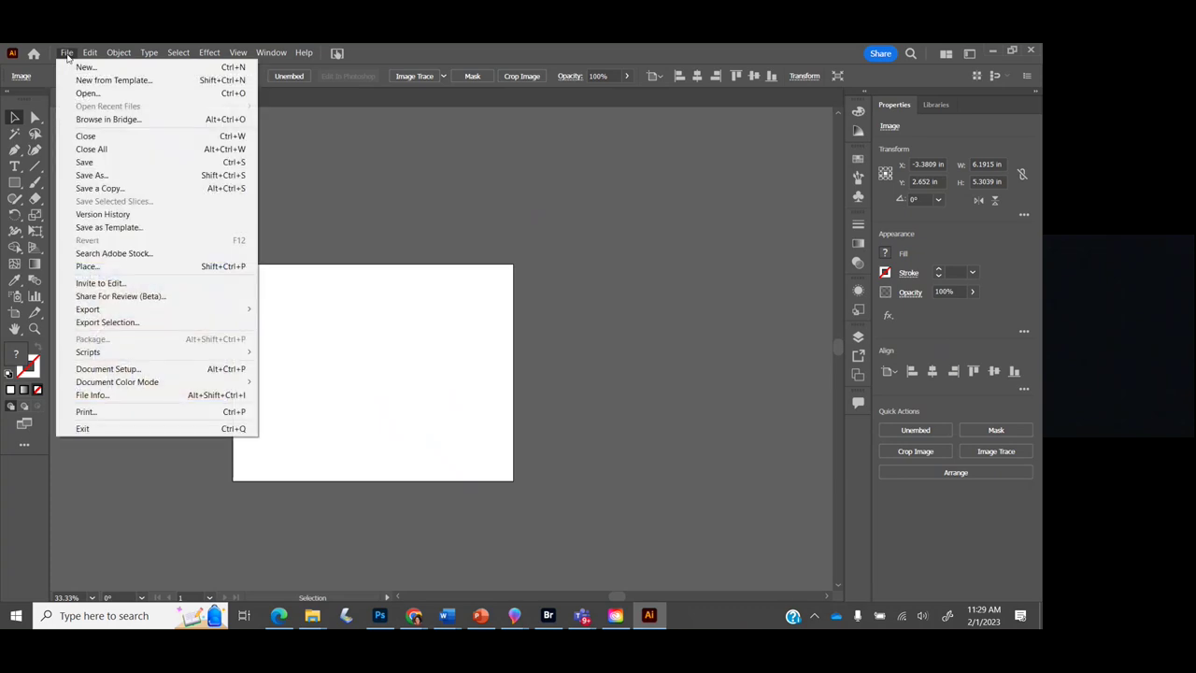
left_click(93, 176)
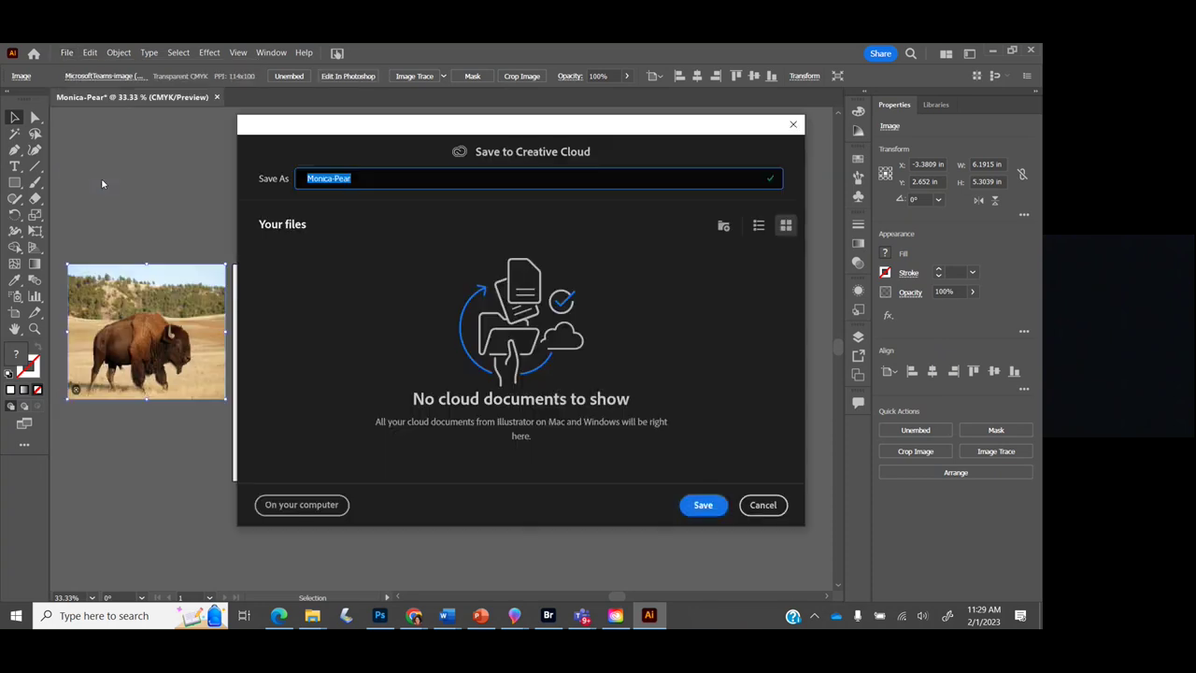
key("End")
key("BackSpace")
key("BackSpace")
key("BackSpace")
key("BackSpace")
type("Buffalo")
Choose to save on the computer, set OneDrive as the location, and find the Graphic Design 1 folder there
left_click(308, 504)
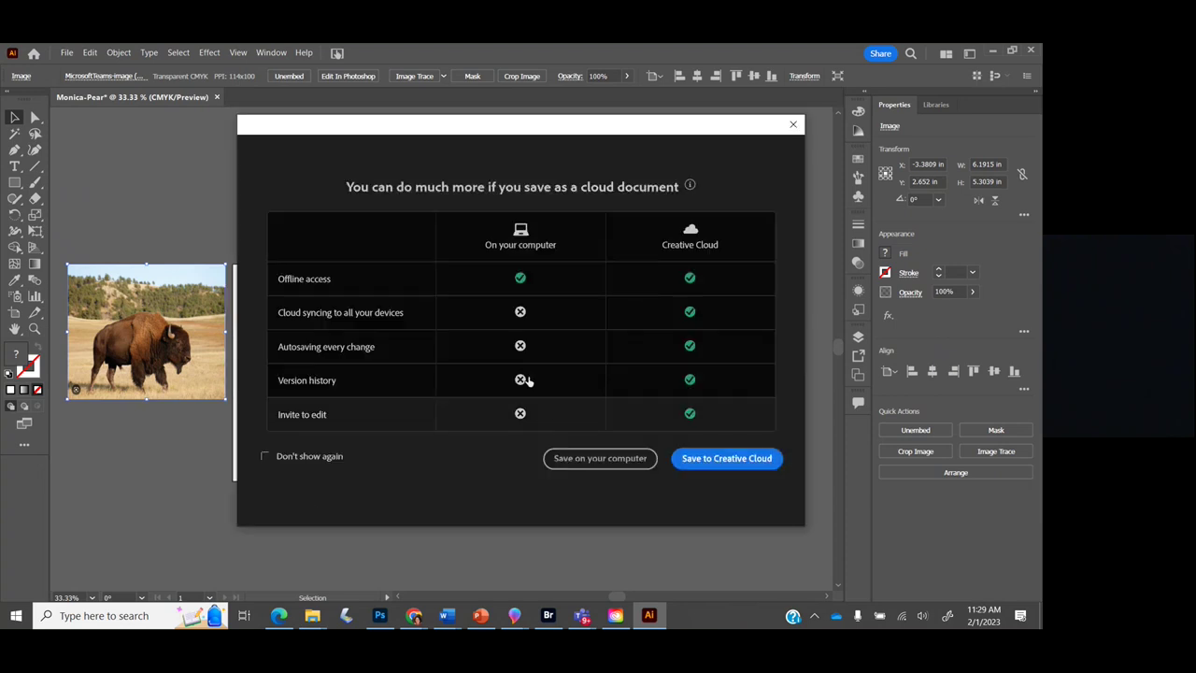
left_click(591, 465)
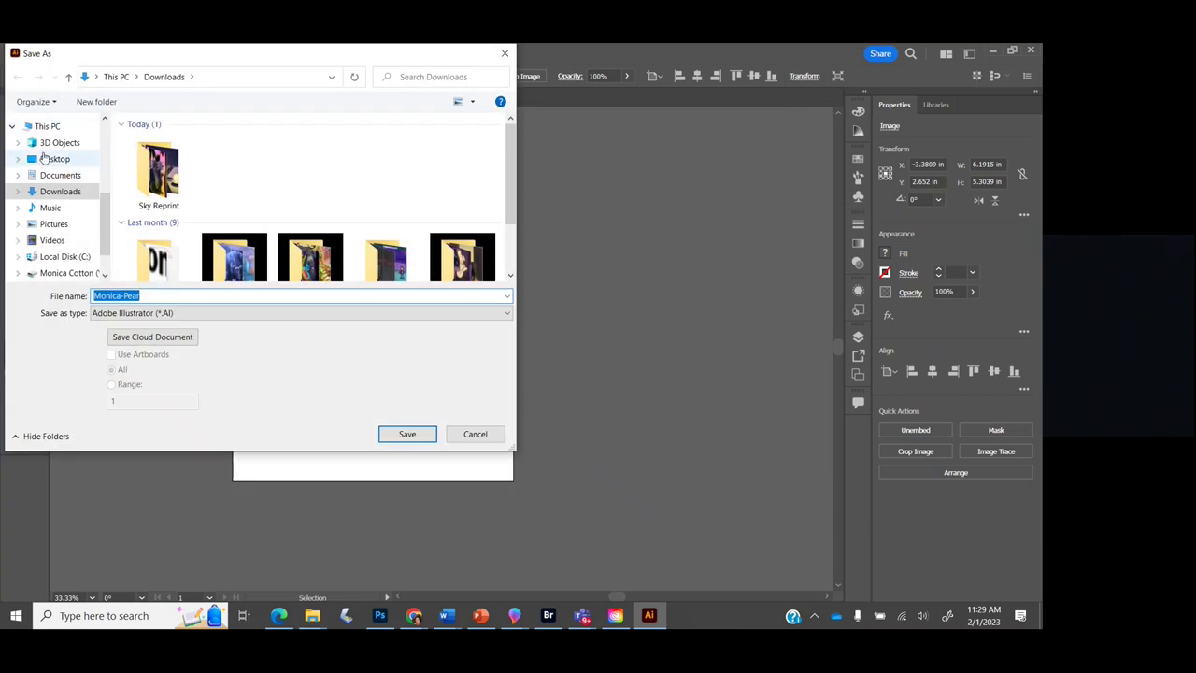
scroll(43, 157, "down", 2)
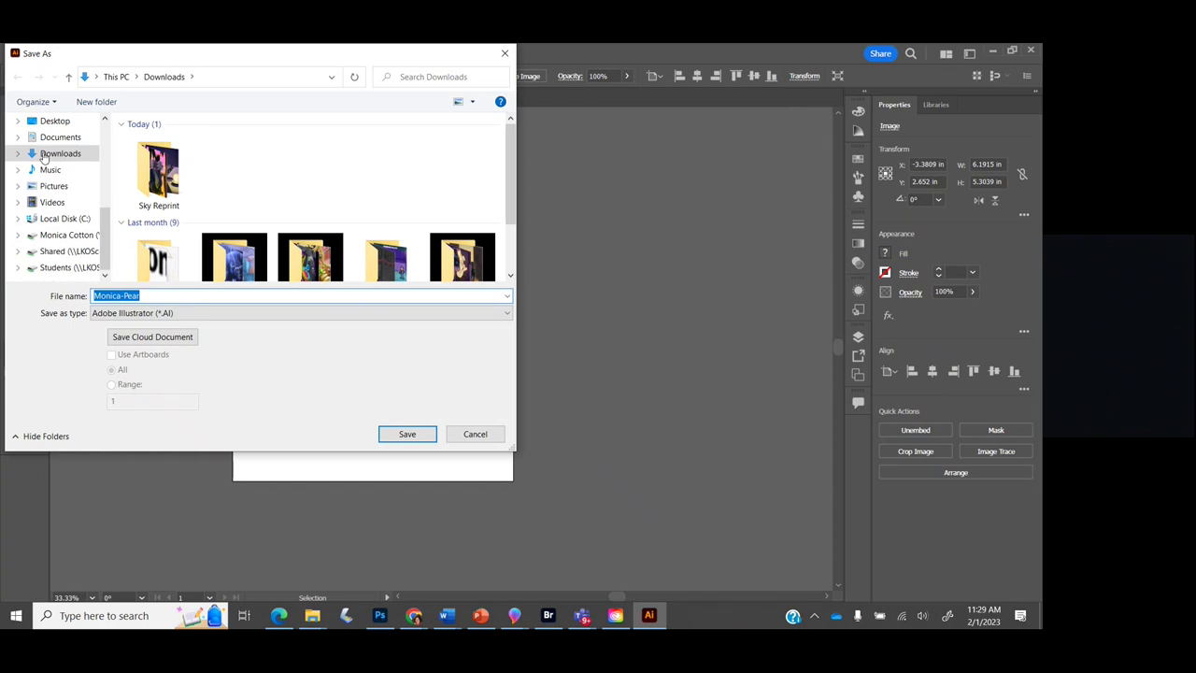
left_click_drag(43, 157, 94, 222)
scroll(100, 183, "up", 3)
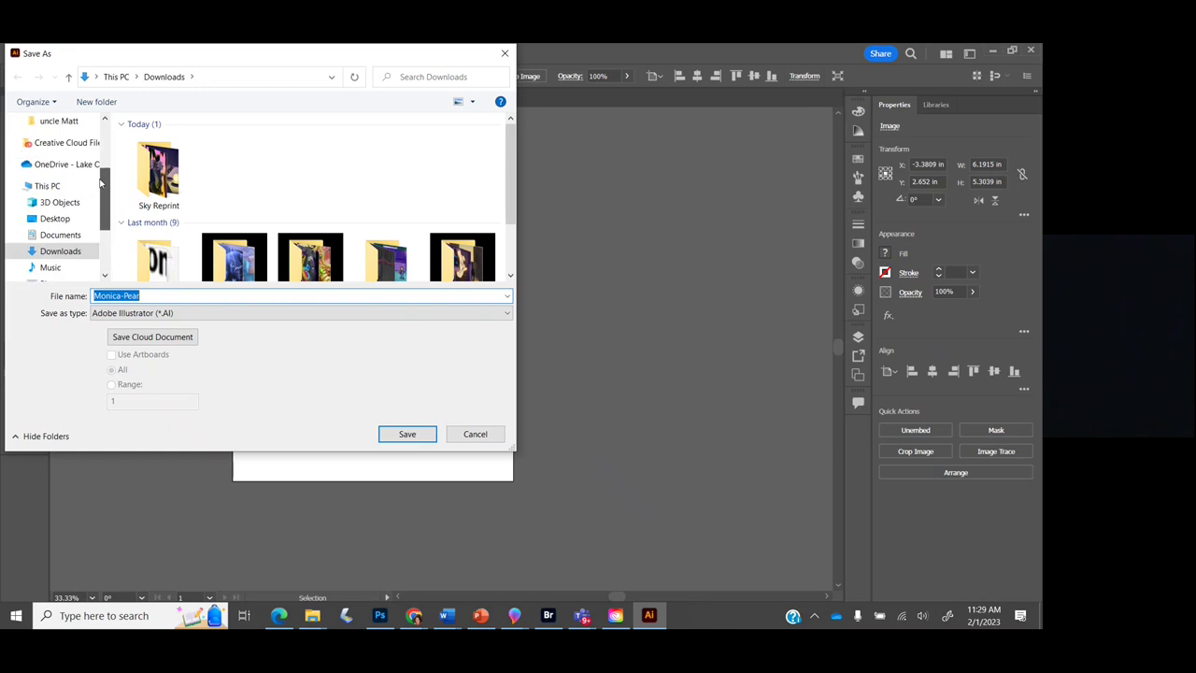
scroll(100, 183, "up", 1)
left_click(66, 180)
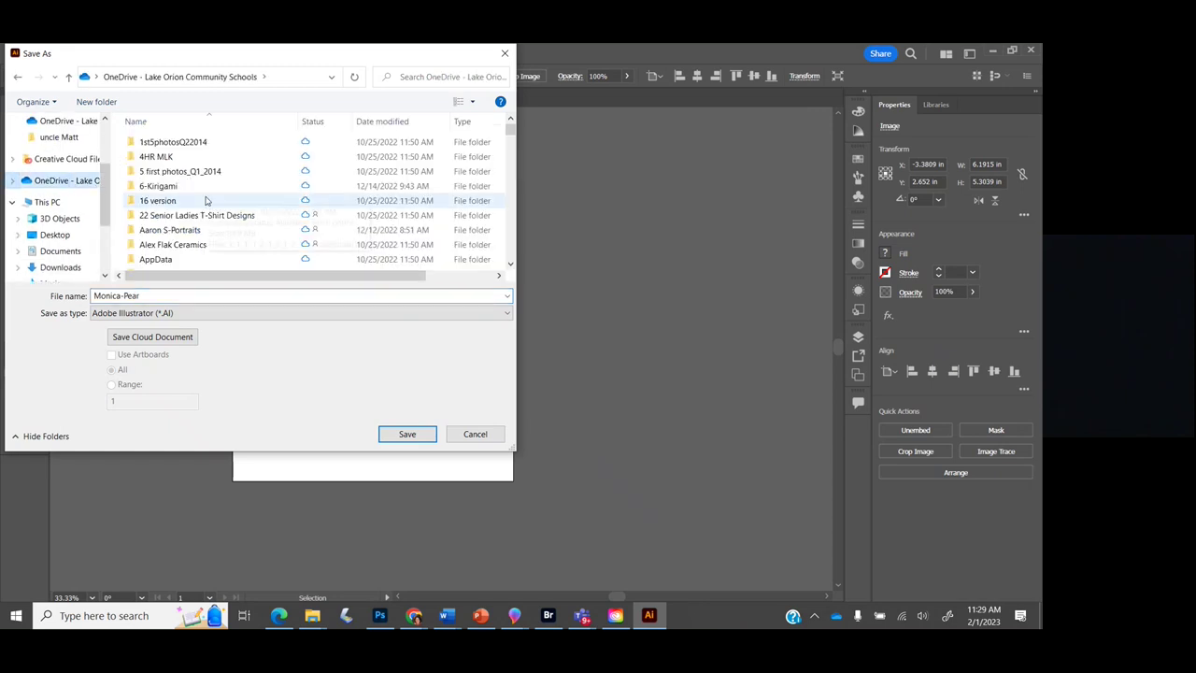
scroll(172, 239, "down", 5)
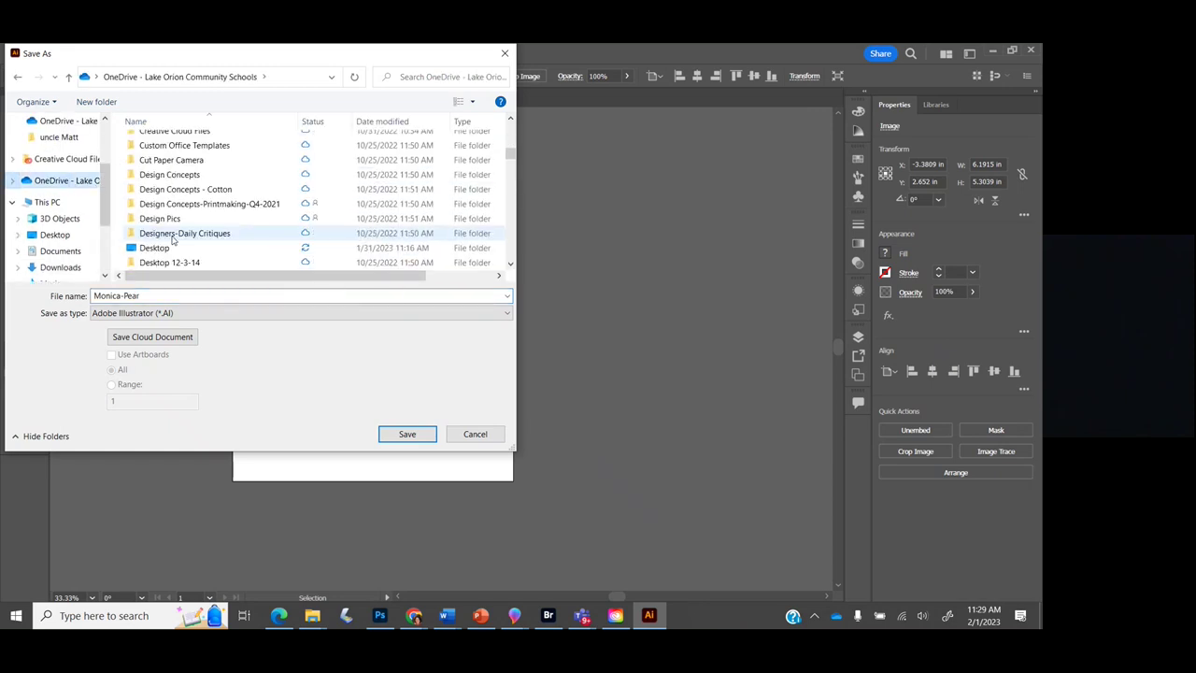
scroll(172, 239, "down", 2)
scroll(172, 240, "down", 2)
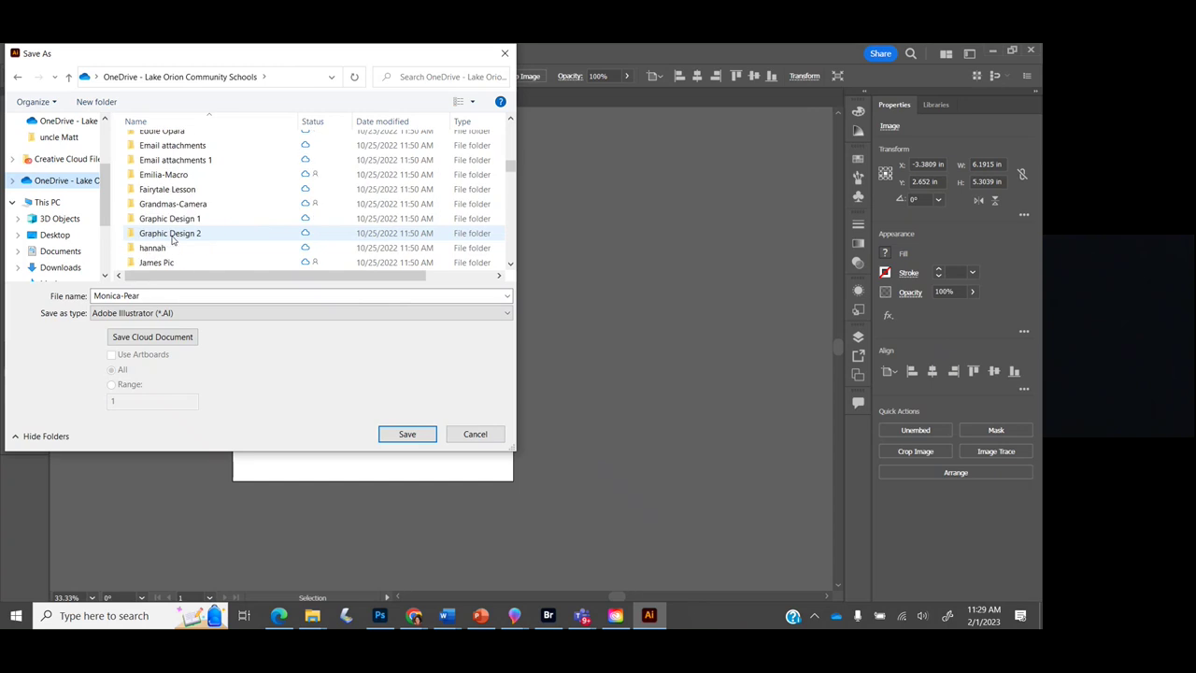
left_click(171, 220)
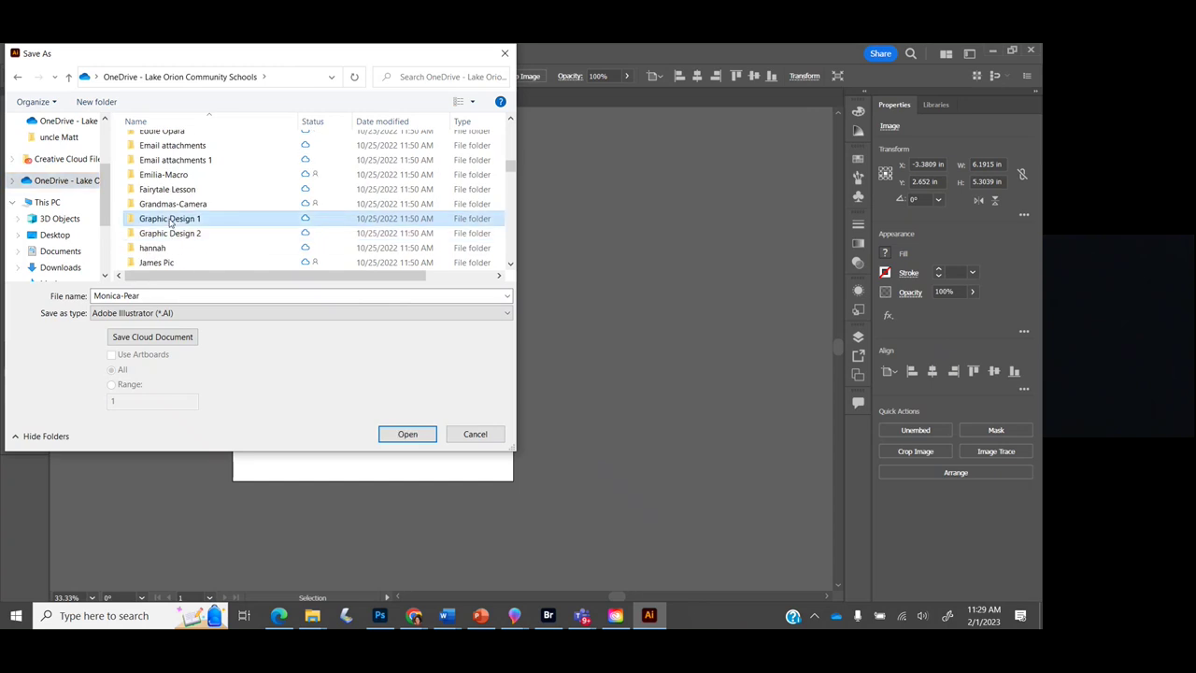
Replace "Pear" with "Buffalo" in the file name and save as an Adobe Illustrator file in Illustrator 2020 version
left_click(152, 297)
left_click(153, 297)
key("BackSpace")
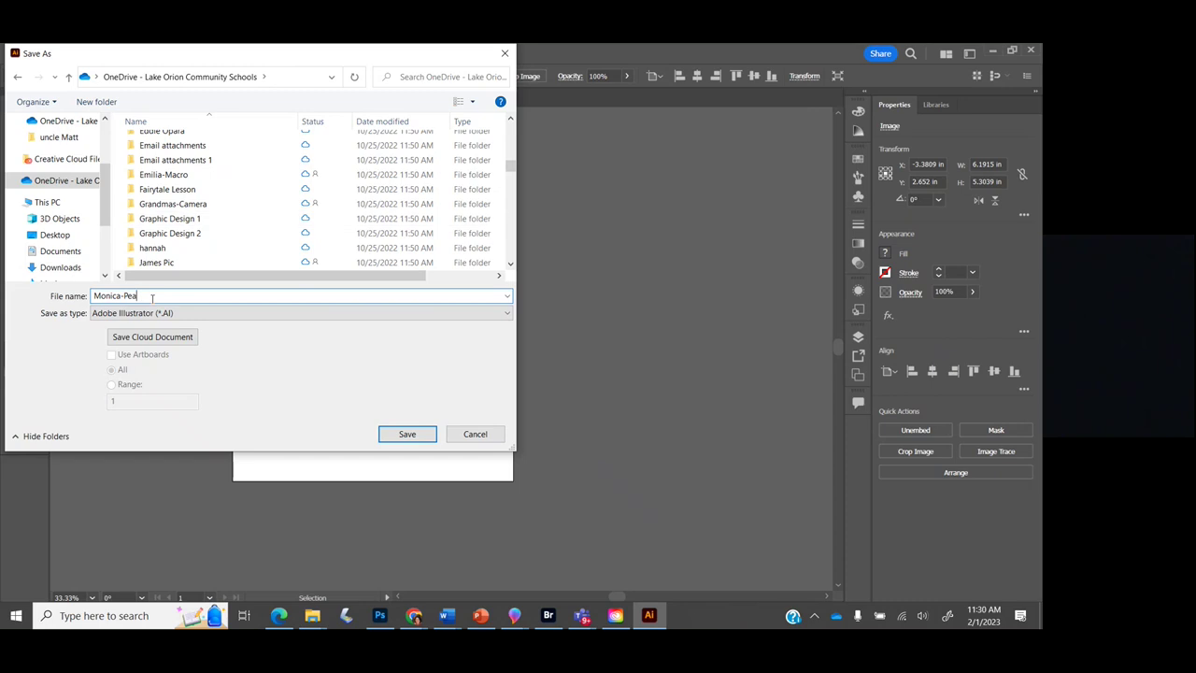
key("BackSpace")
key("BackSpace")
key("BackSpace")
type("Buffalo")
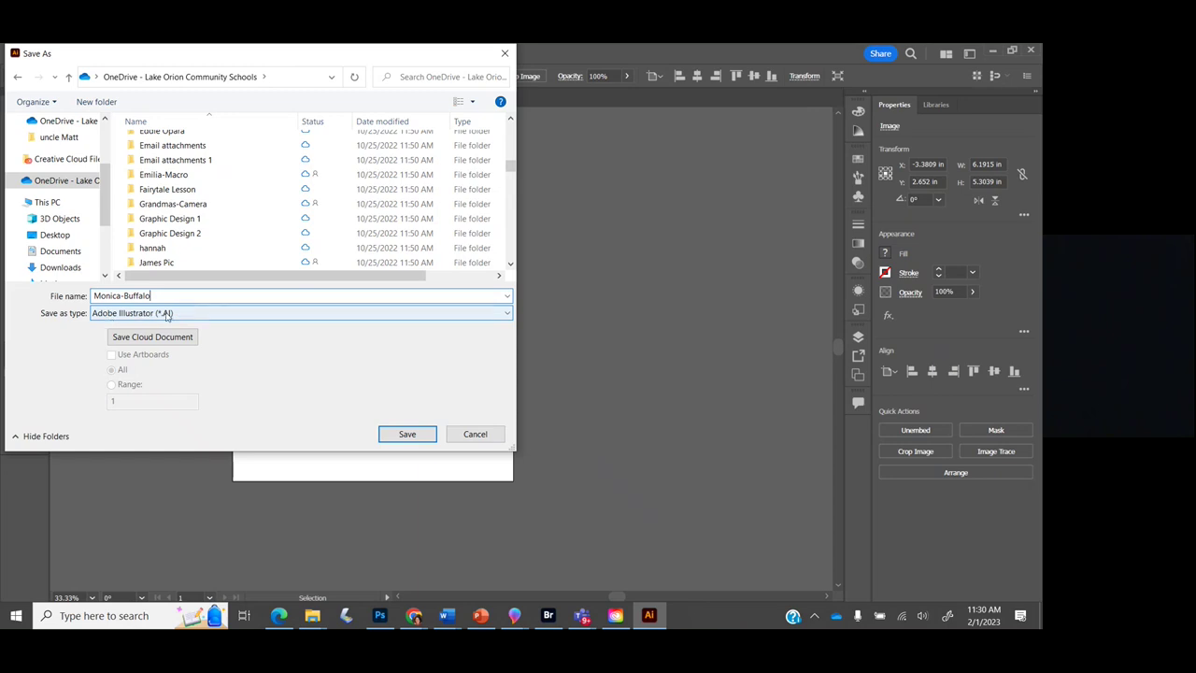
left_click(408, 442)
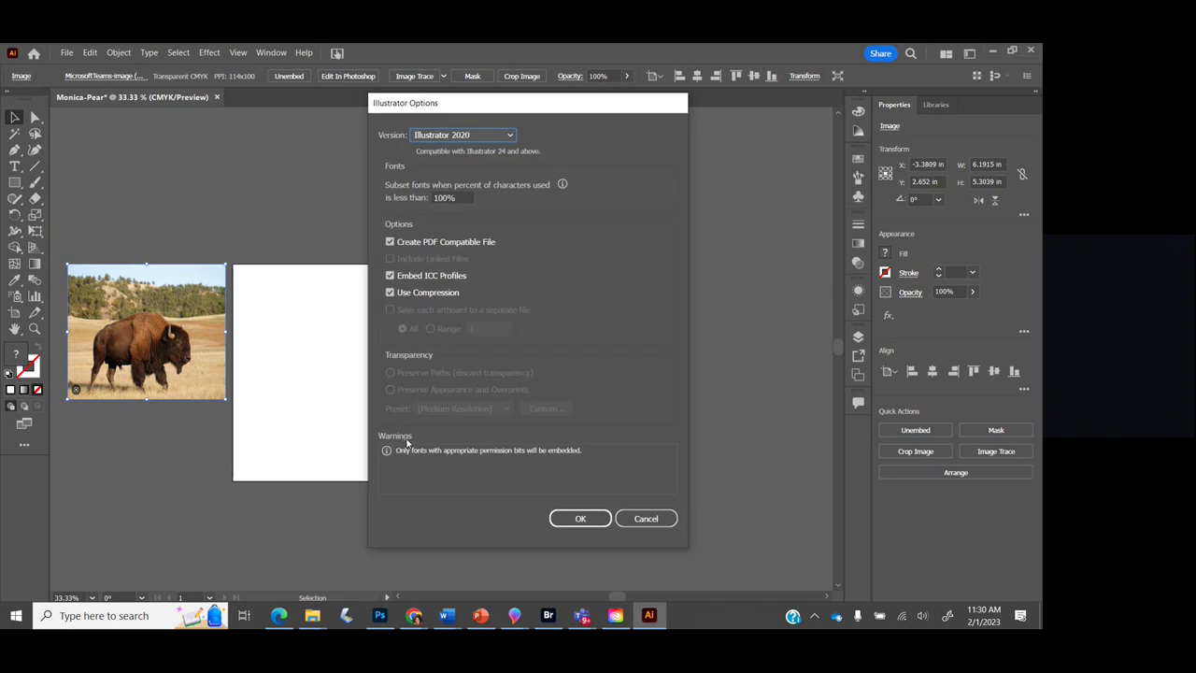
left_click(579, 519)
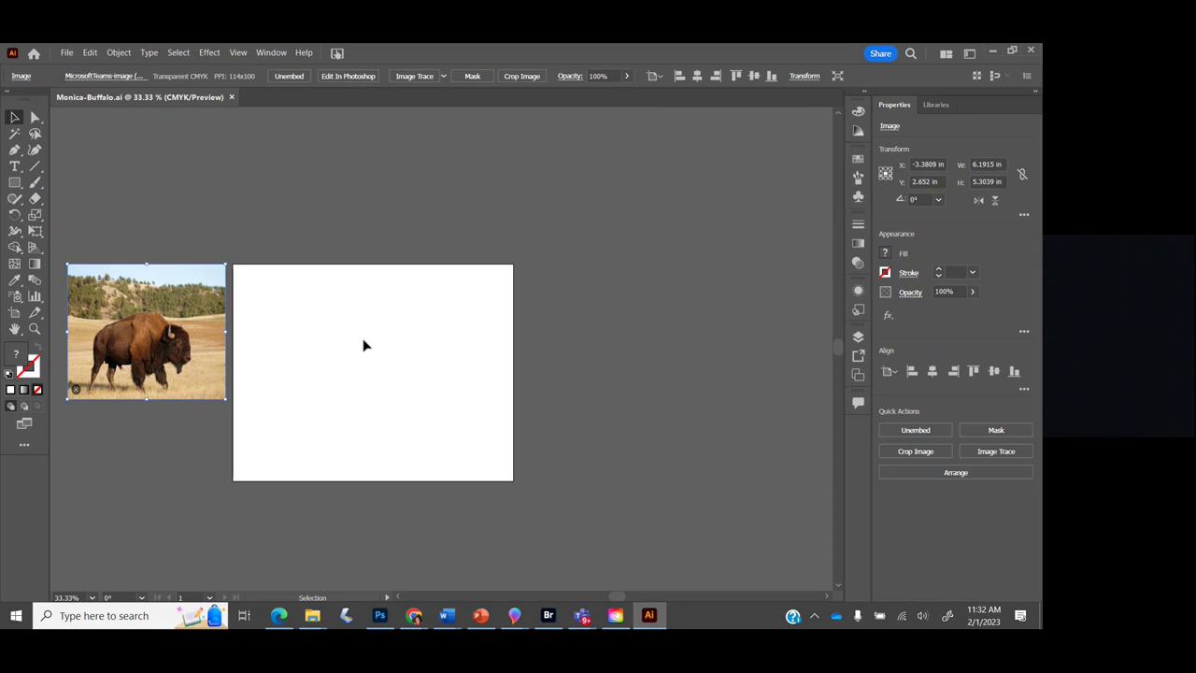
Examine the bison photo and the neighbouring artboard at 100% zoom
key("ctrl+equal")
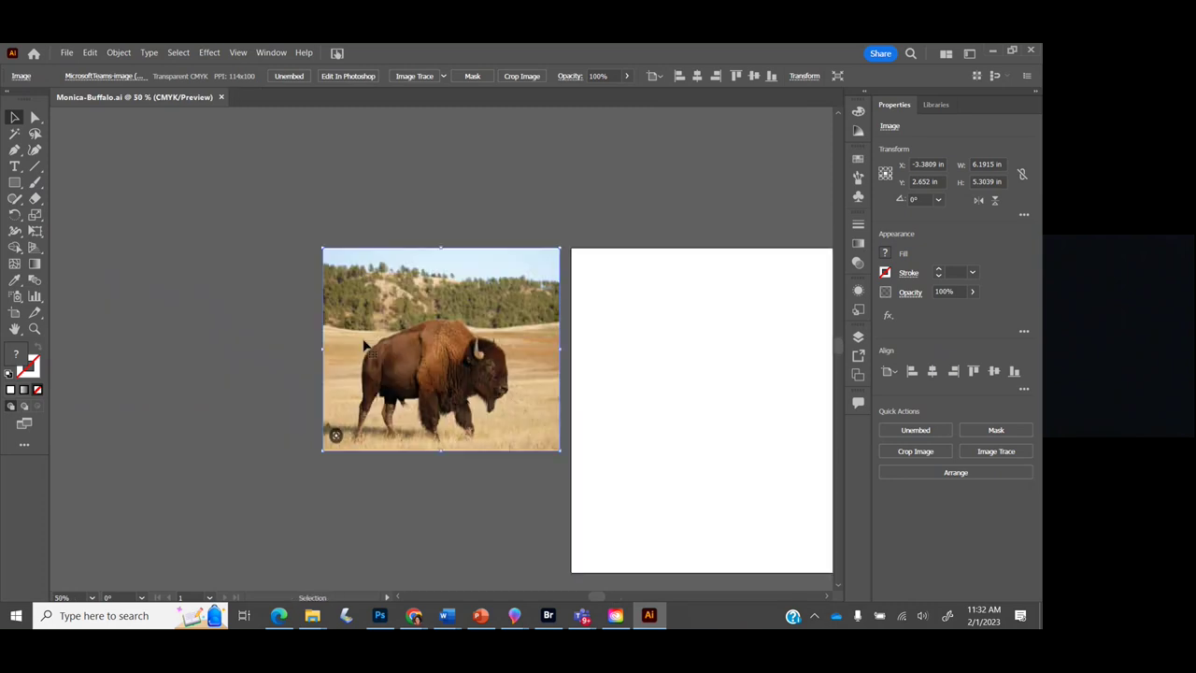
key("ctrl+equal")
key("ctrl+equal")
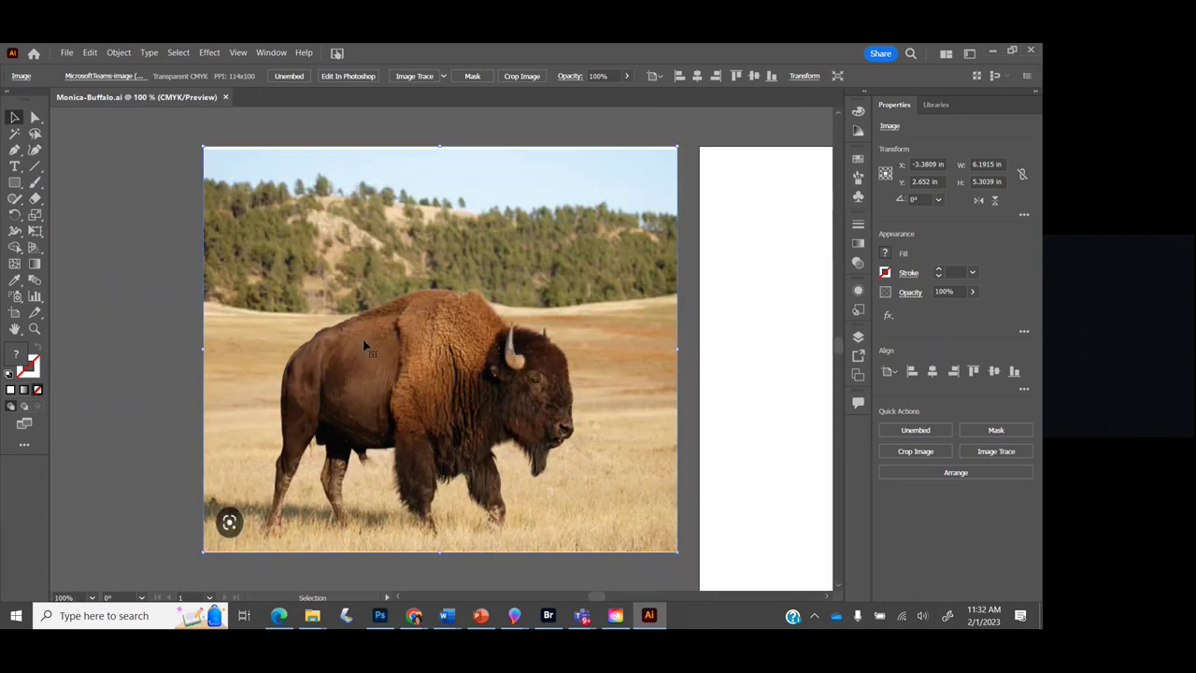
scroll(364, 347, "right", 10)
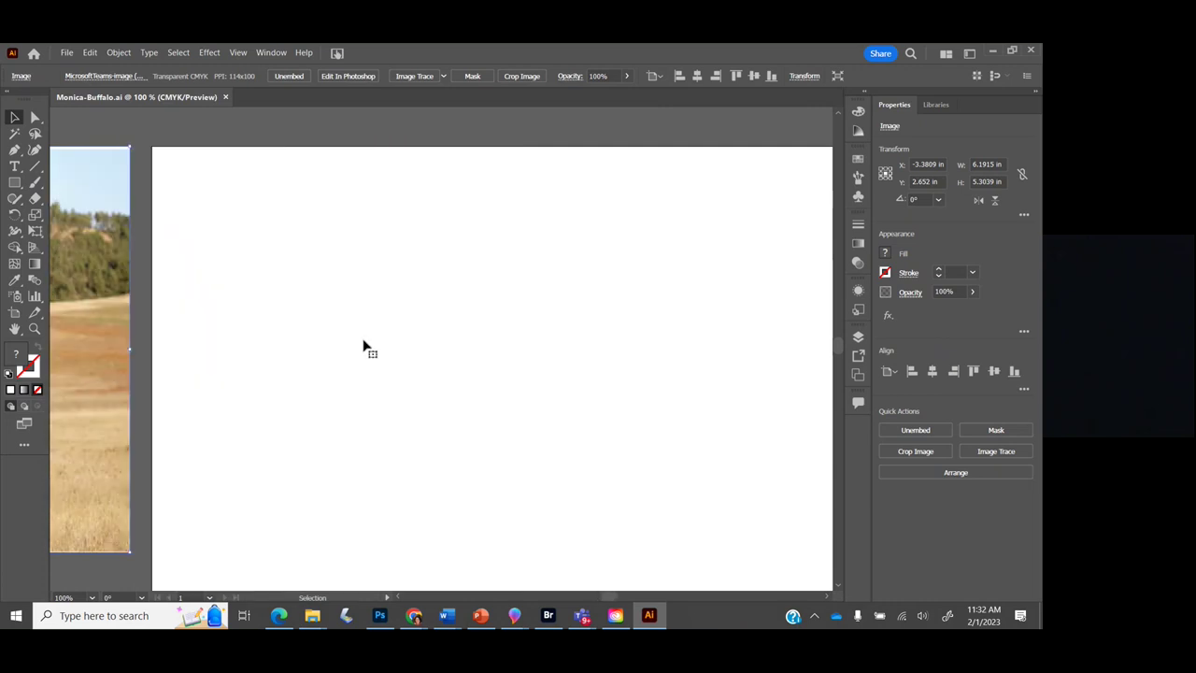
scroll(364, 348, "left", 8)
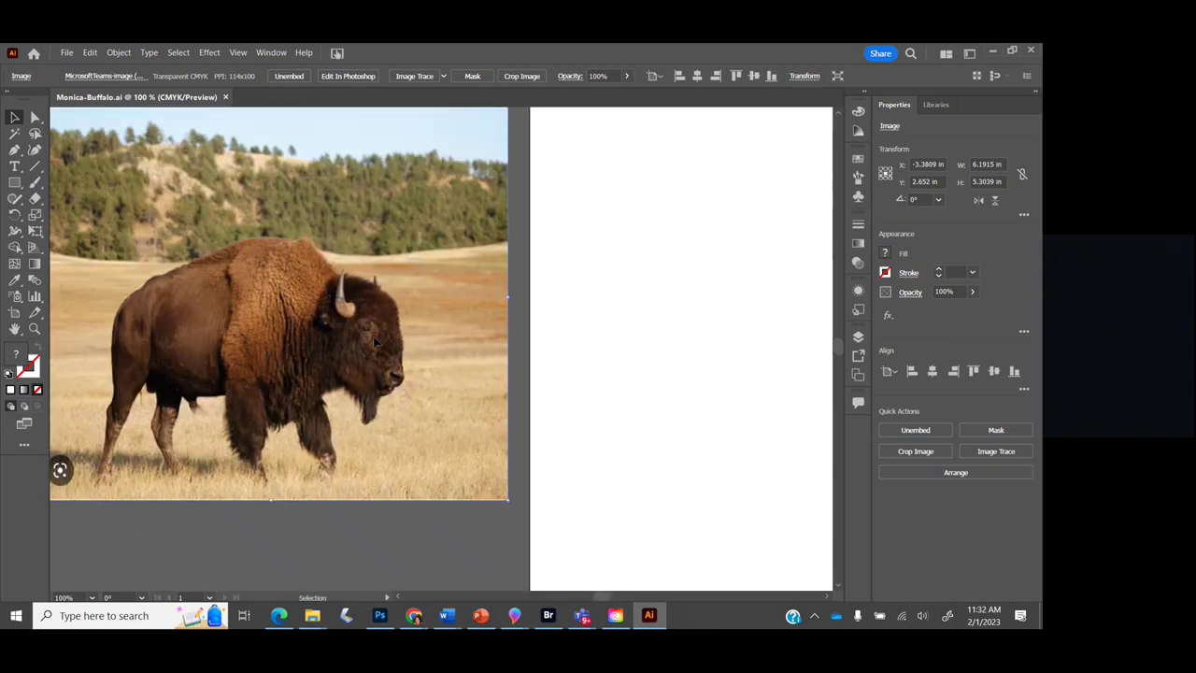
scroll(374, 344, "left", 4)
scroll(374, 344, "right", 3)
scroll(373, 344, "up", 1)
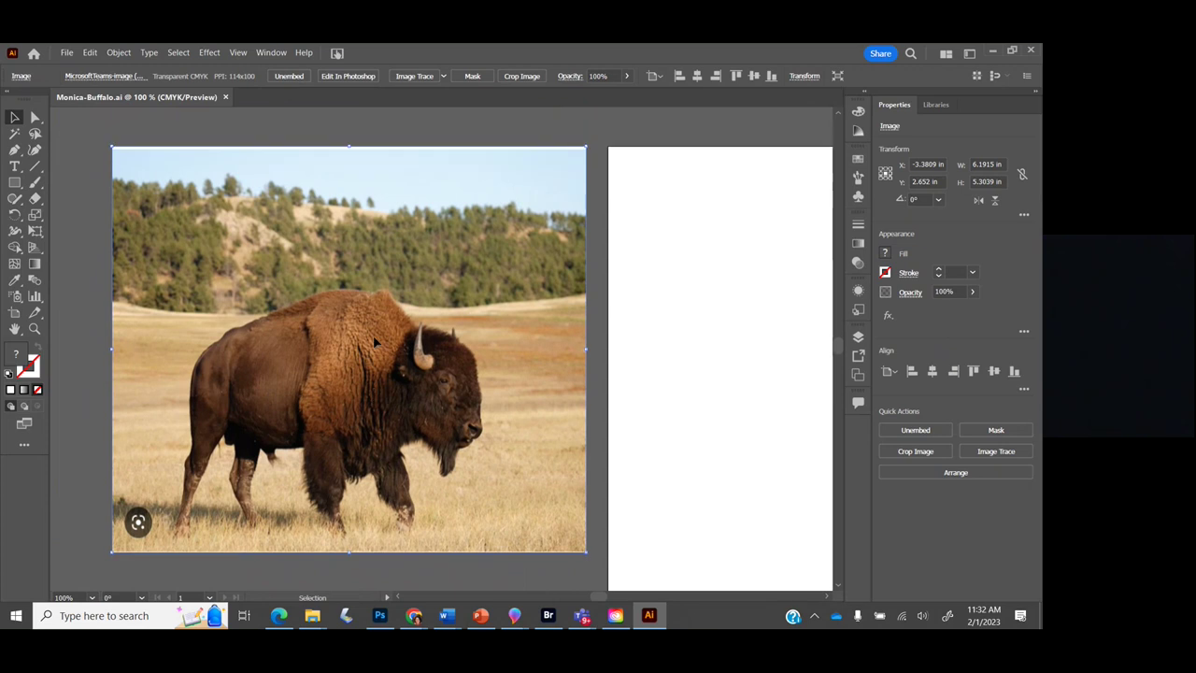
scroll(374, 343, "up", 2)
scroll(374, 343, "down", 2)
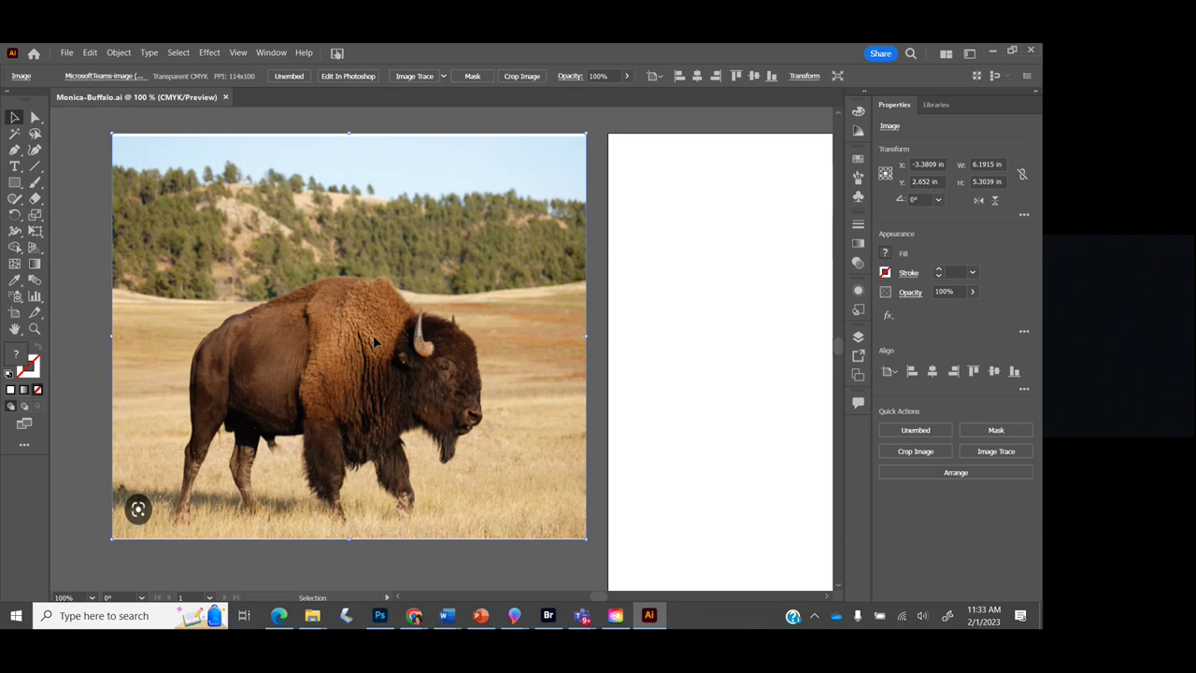
Draw a circle about 1.45 in across over the bison's hump, and try a 2.45 by 1.84 in ellipse below it
left_click(19, 181)
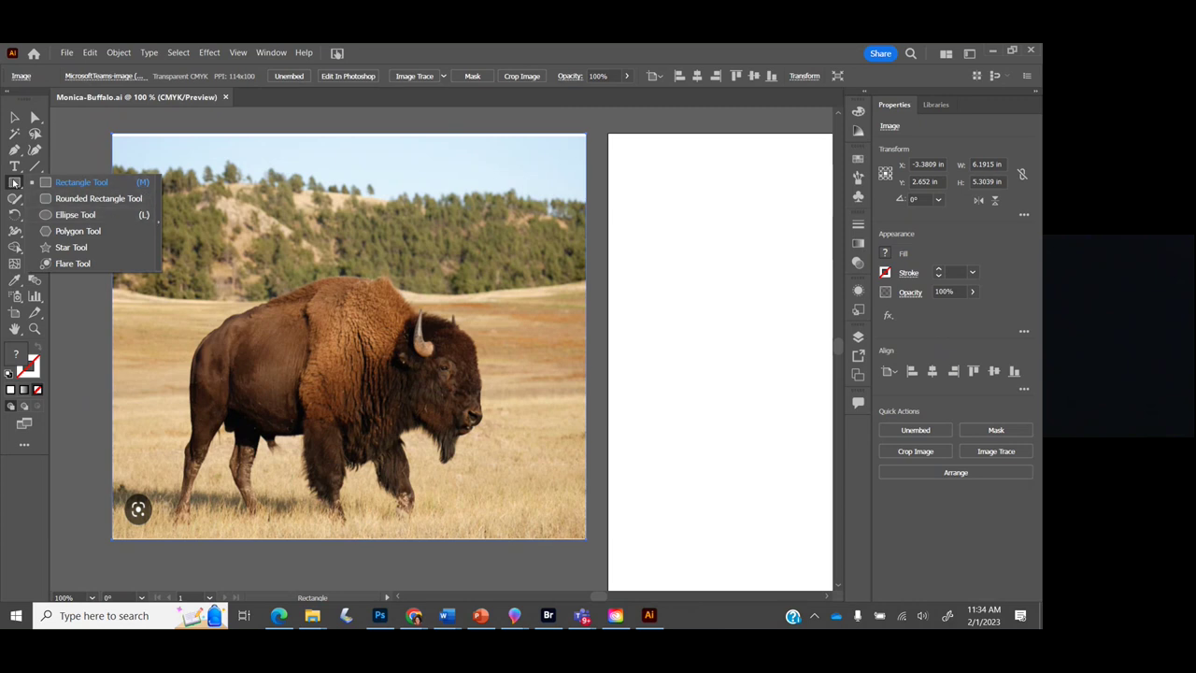
left_click(58, 216)
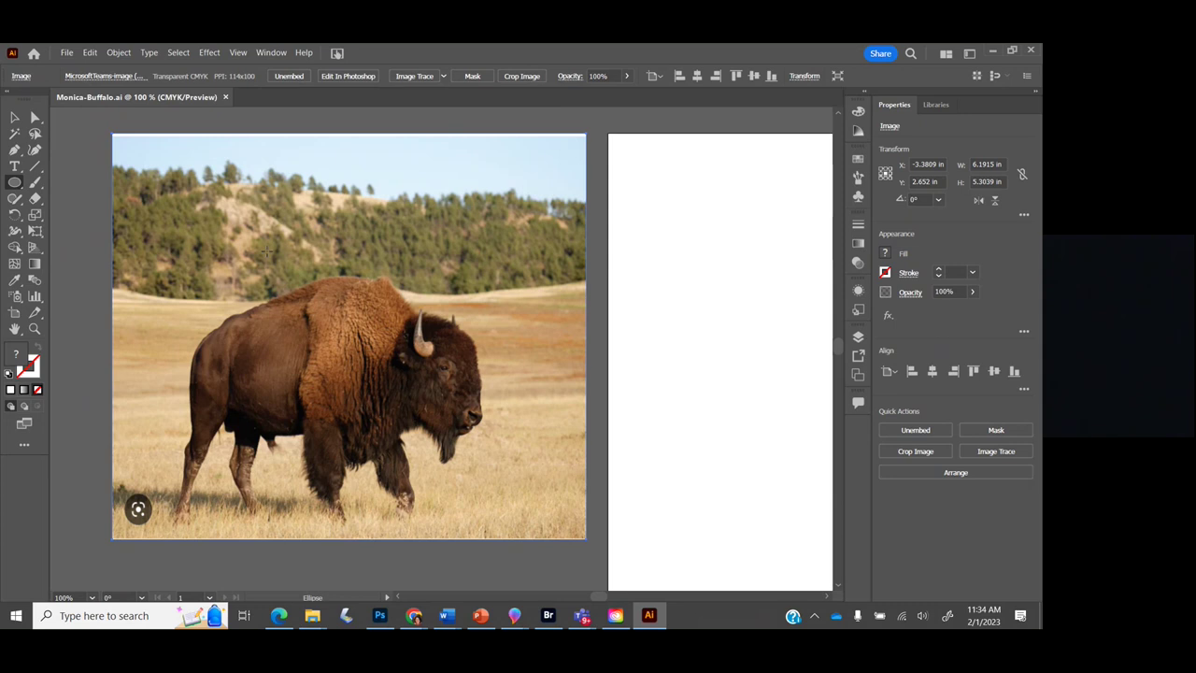
mouse_move(268, 253)
left_mouse_down()
mouse_move(413, 367)
mouse_move(451, 425)
mouse_move(197, 294)
mouse_move(332, 364)
mouse_move(422, 374)
mouse_move(468, 483)
mouse_move(398, 412)
mouse_move(421, 463)
mouse_move(359, 398)
mouse_move(370, 365)
left_mouse_up()
mouse_move(340, 377)
left_mouse_down()
mouse_move(369, 421)
mouse_move(501, 532)
mouse_move(528, 514)
left_mouse_up()
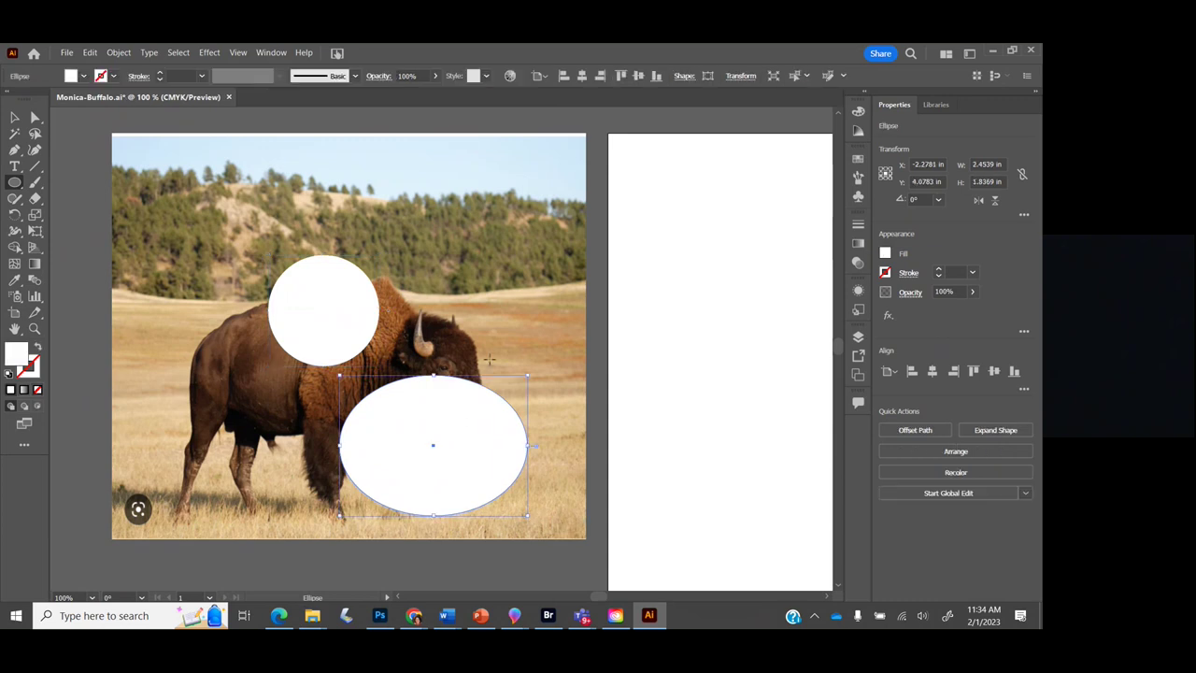
key("ctrl+z")
Draw a second circle about 1.64 in across below the first one, and delete both circles
left_click_drag(340, 381, 466, 490)
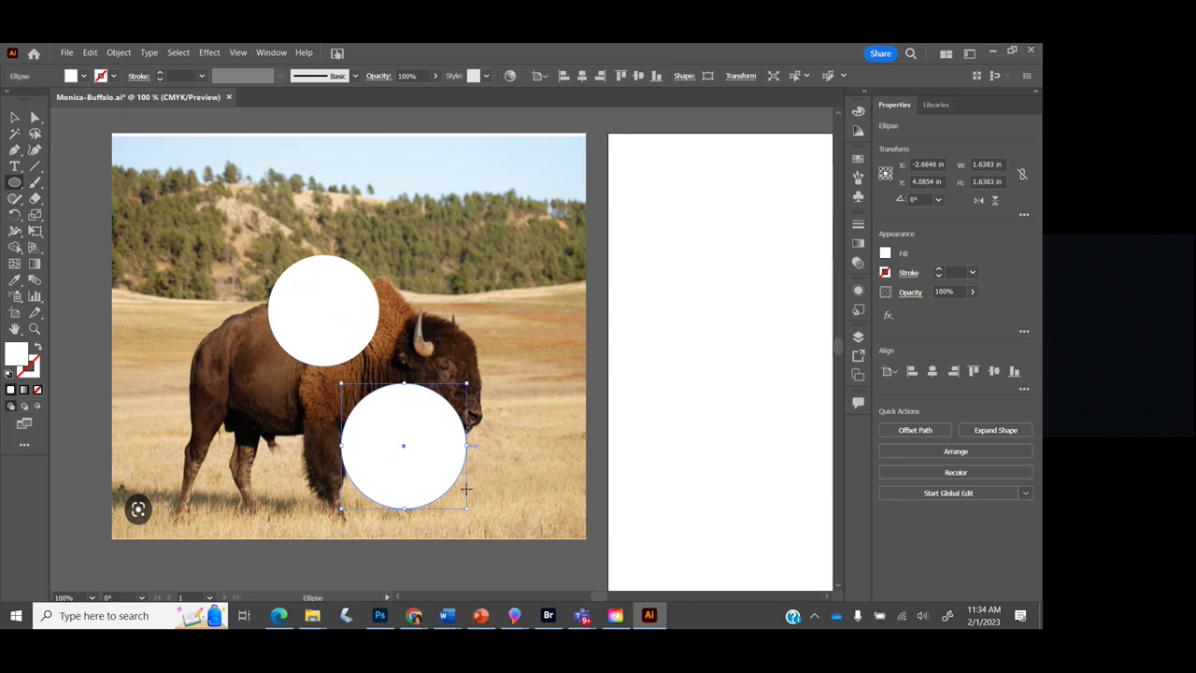
key("Delete")
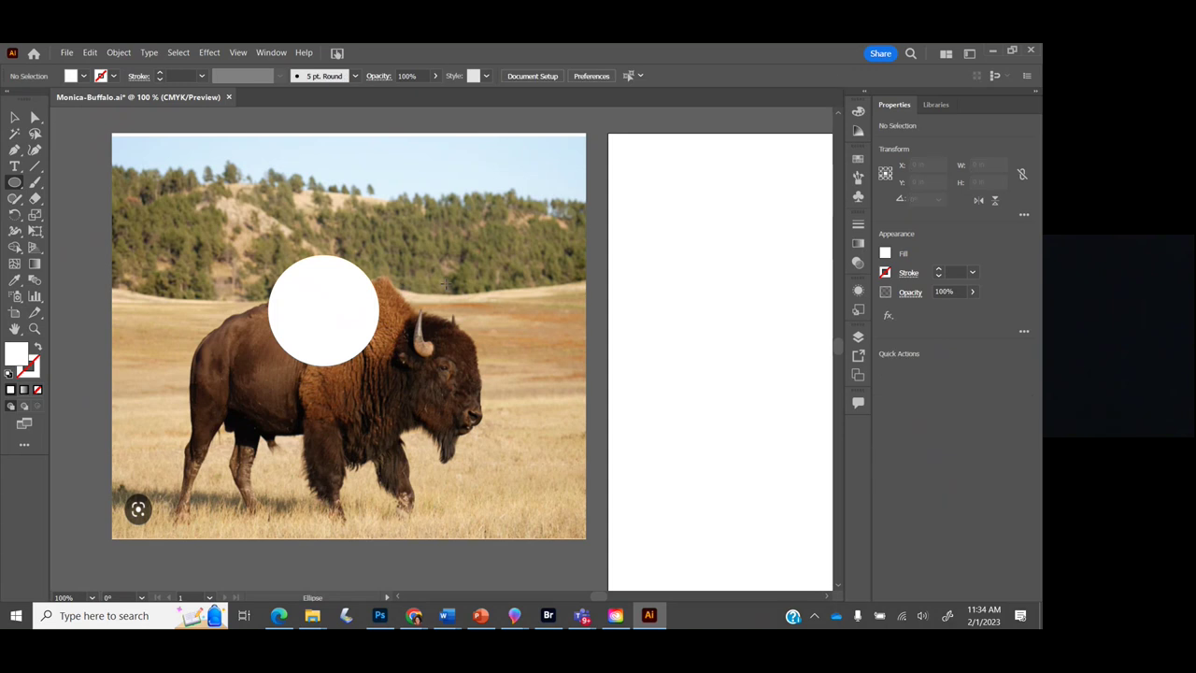
key("v")
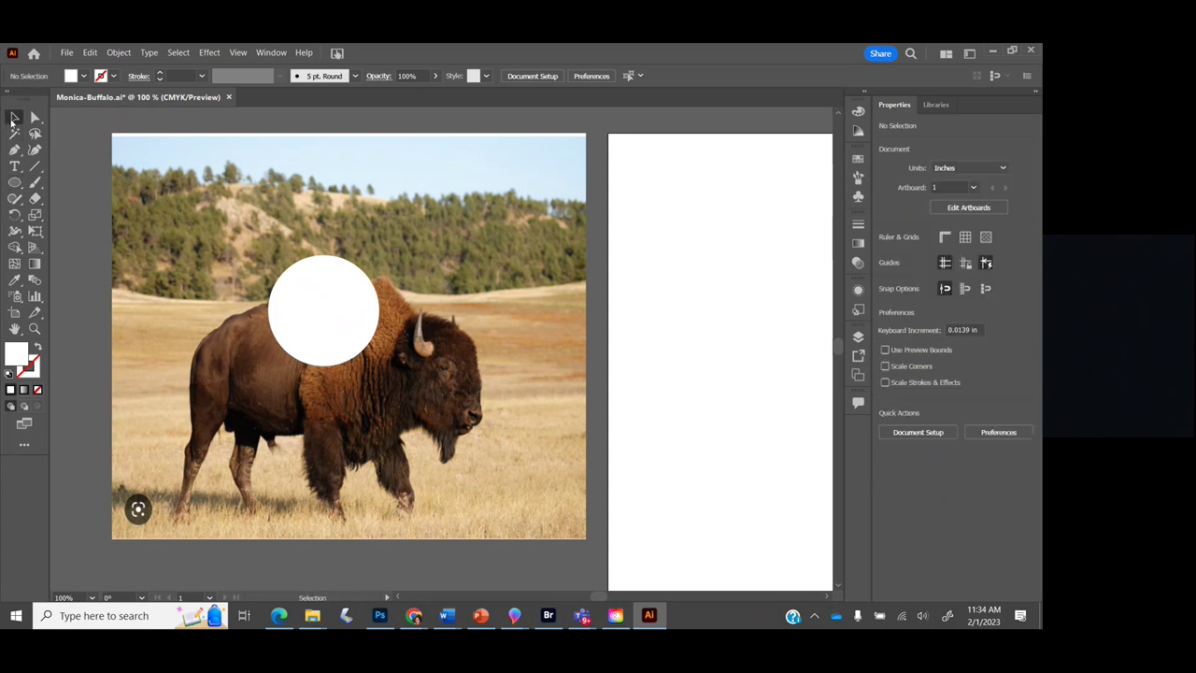
left_click(362, 305)
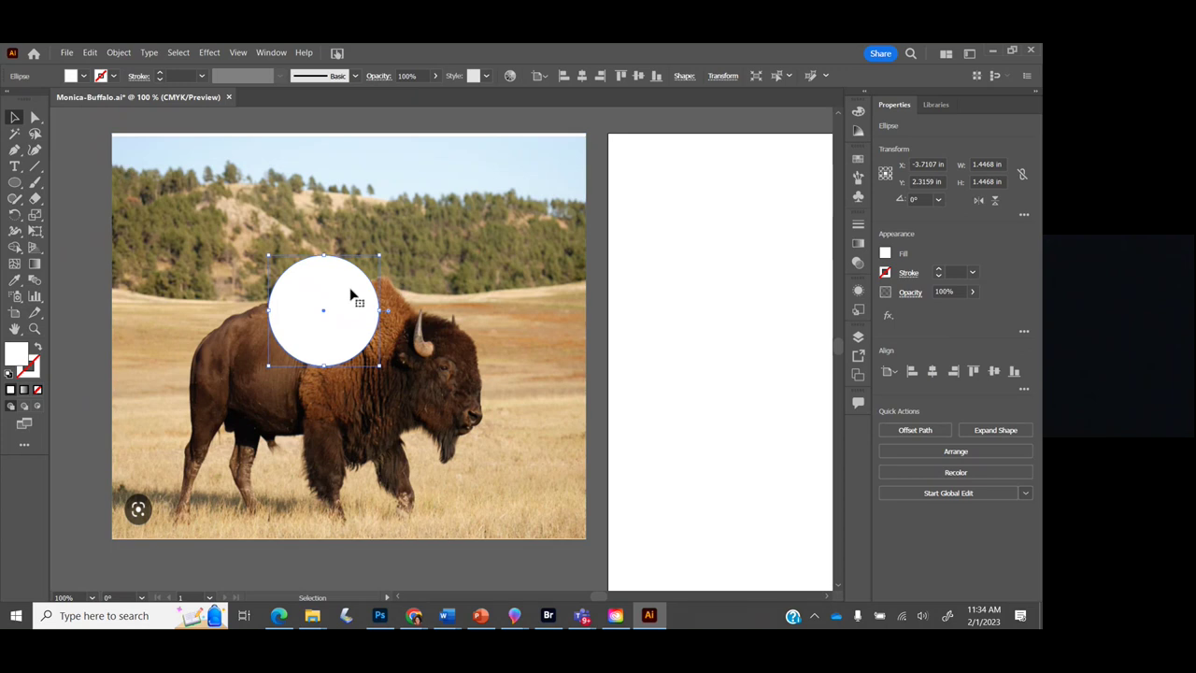
key("Delete")
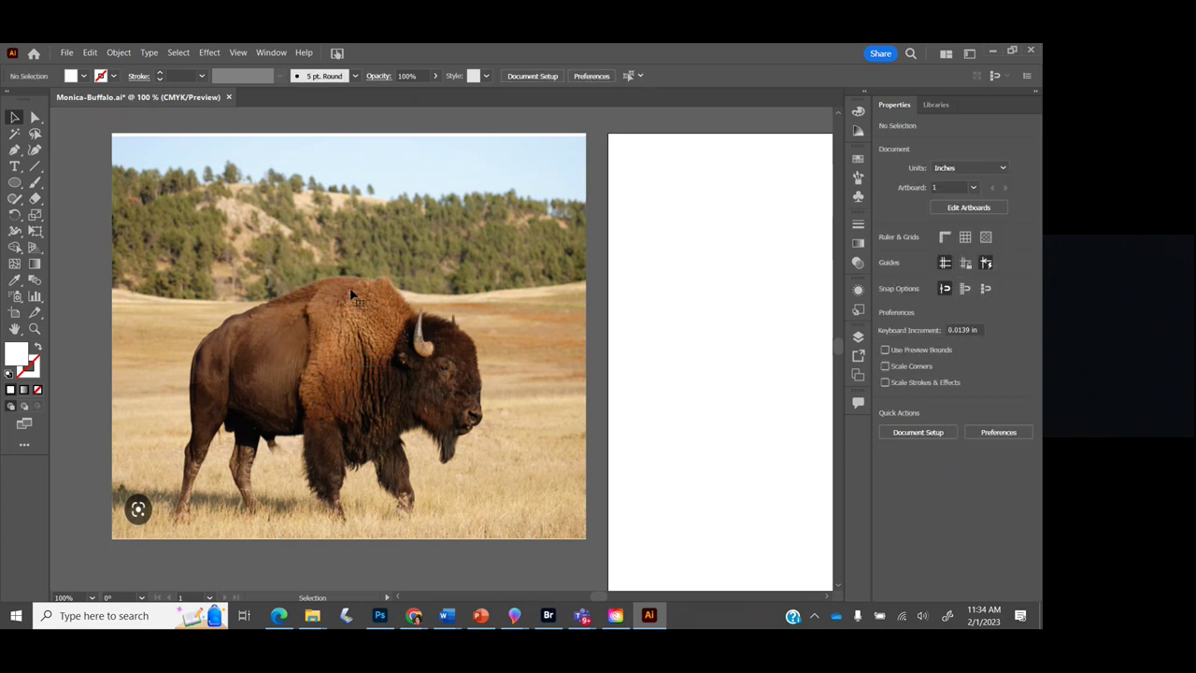
Draw a circle about 2.34 in across over the bison's shoulder and move it up and left to about X -3.38, Y 2.97 in
left_click(15, 183)
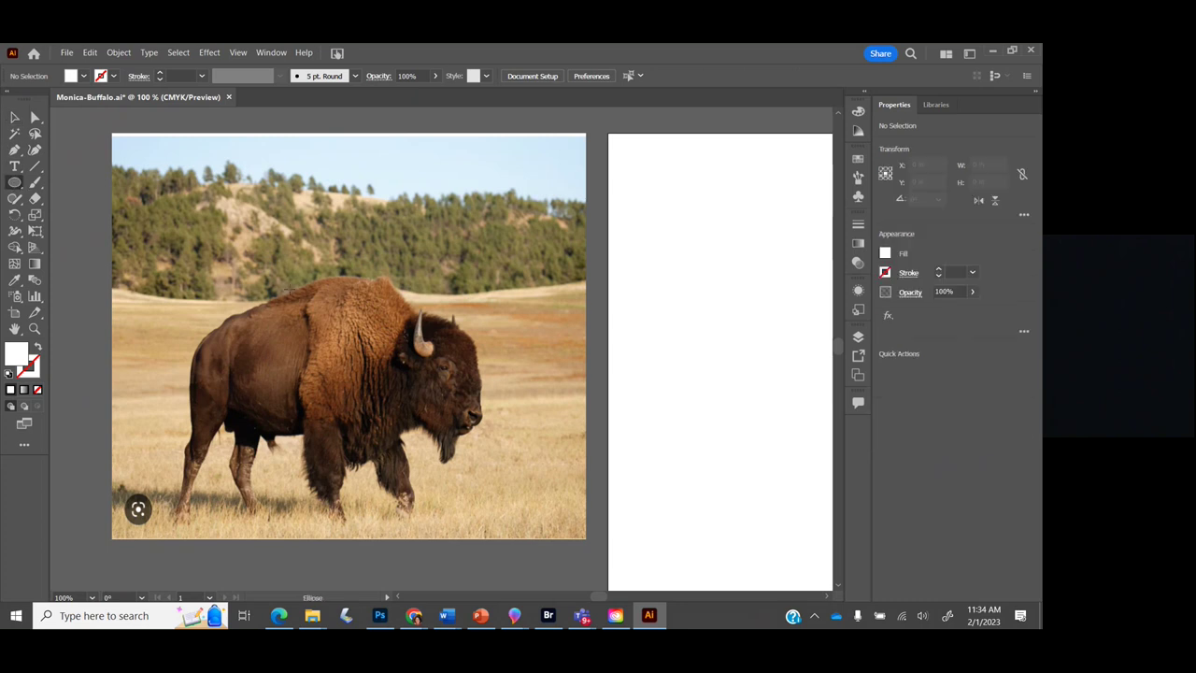
left_click_drag(290, 288, 469, 467)
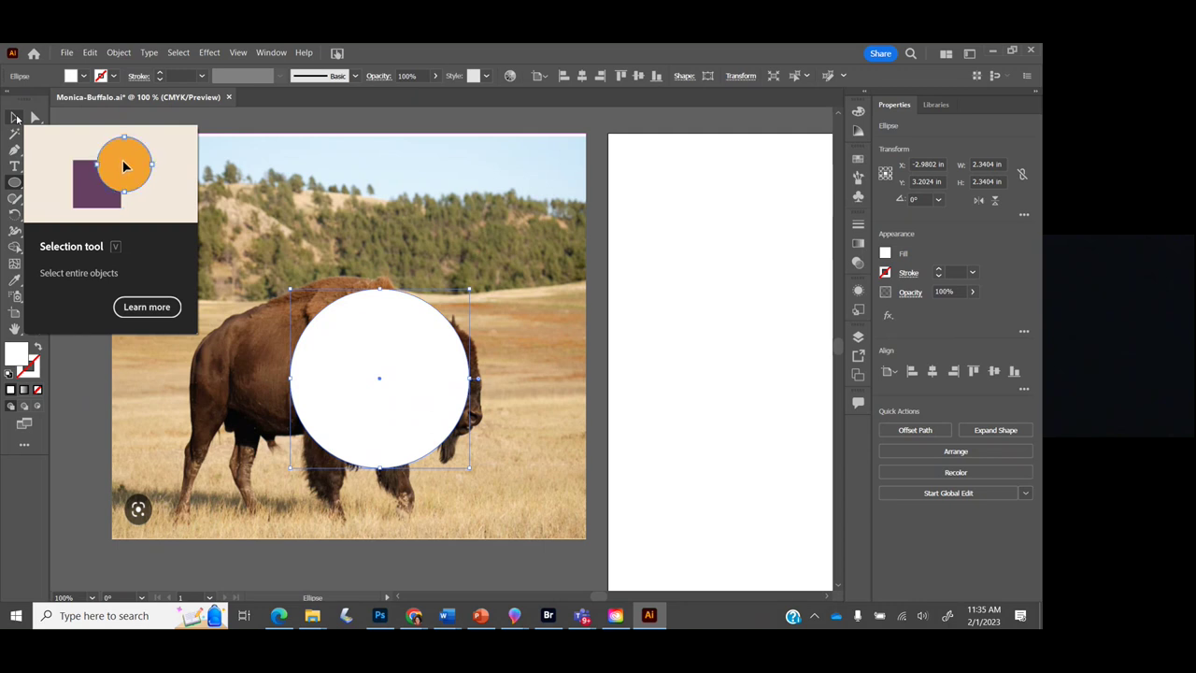
left_click(15, 118)
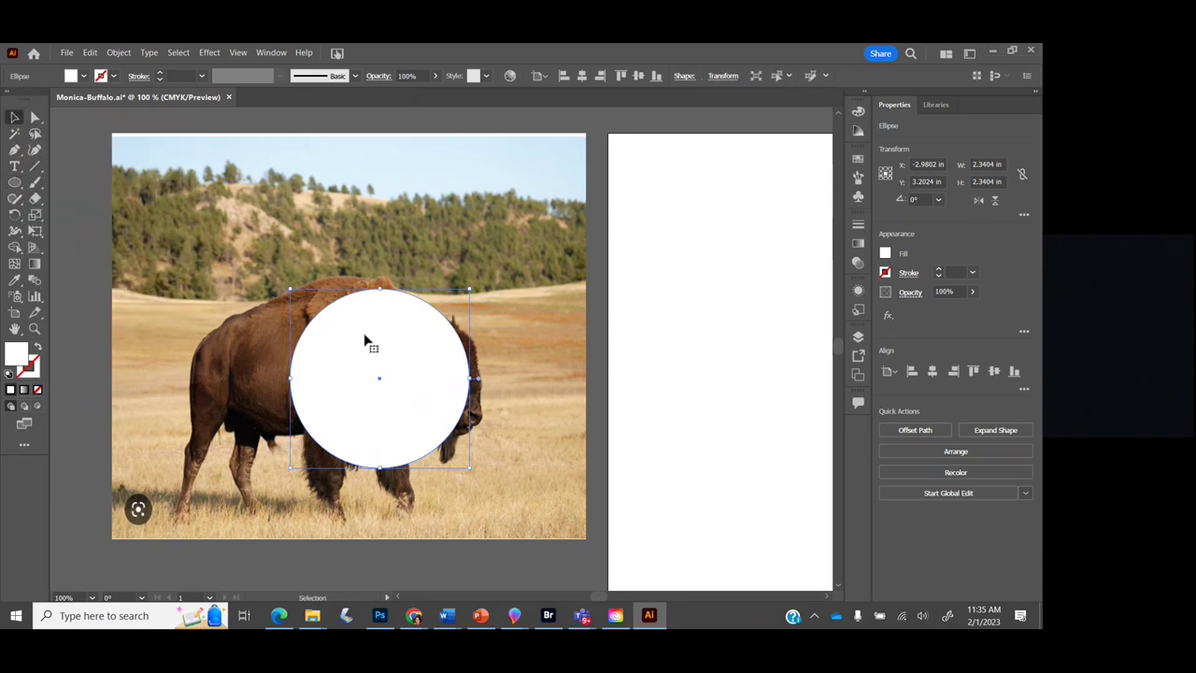
left_click_drag(366, 339, 337, 321)
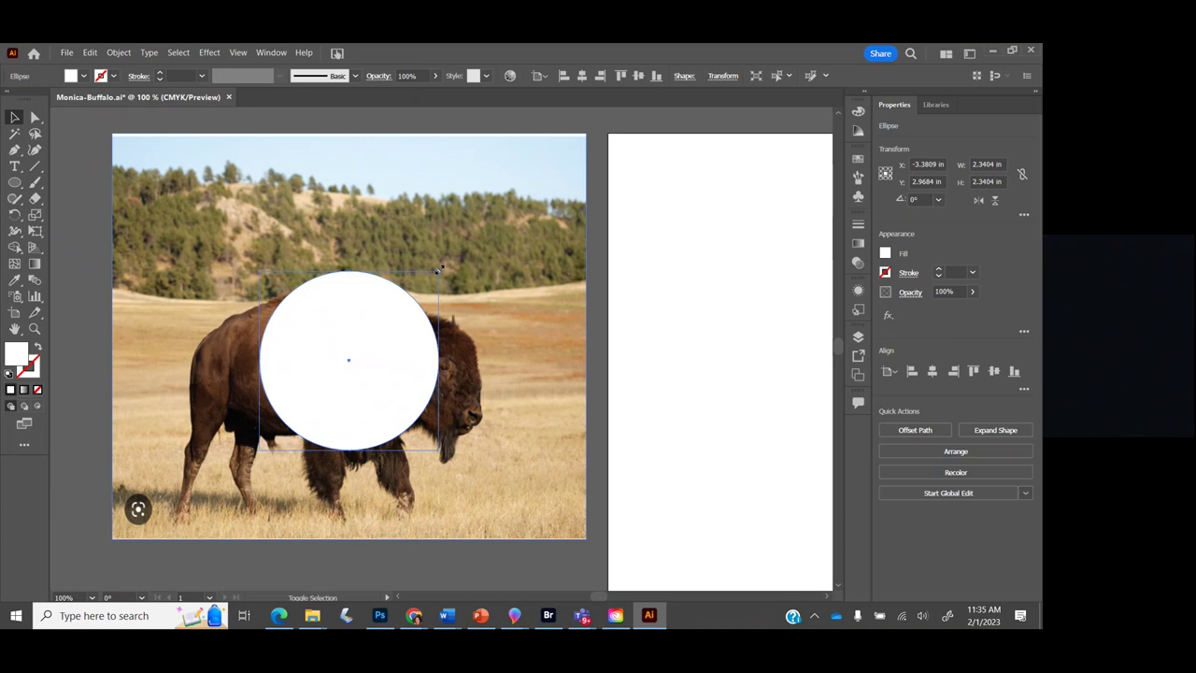
Scale the circle down proportionally to about 2.28 in across and rotate it to about 294.9°
mouse_move(439, 268)
left_mouse_down()
mouse_move(421, 285)
mouse_move(432, 262)
mouse_move(415, 266)
mouse_move(446, 257)
mouse_move(422, 263)
left_mouse_up()
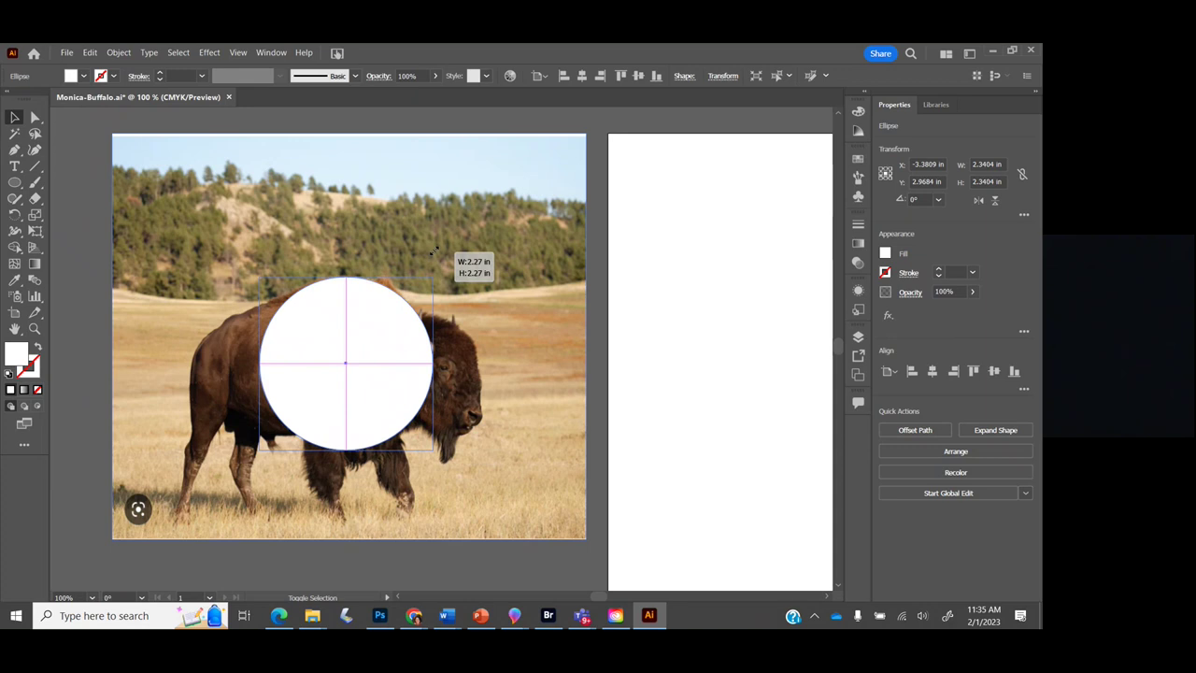
left_click_drag(434, 252, 435, 247)
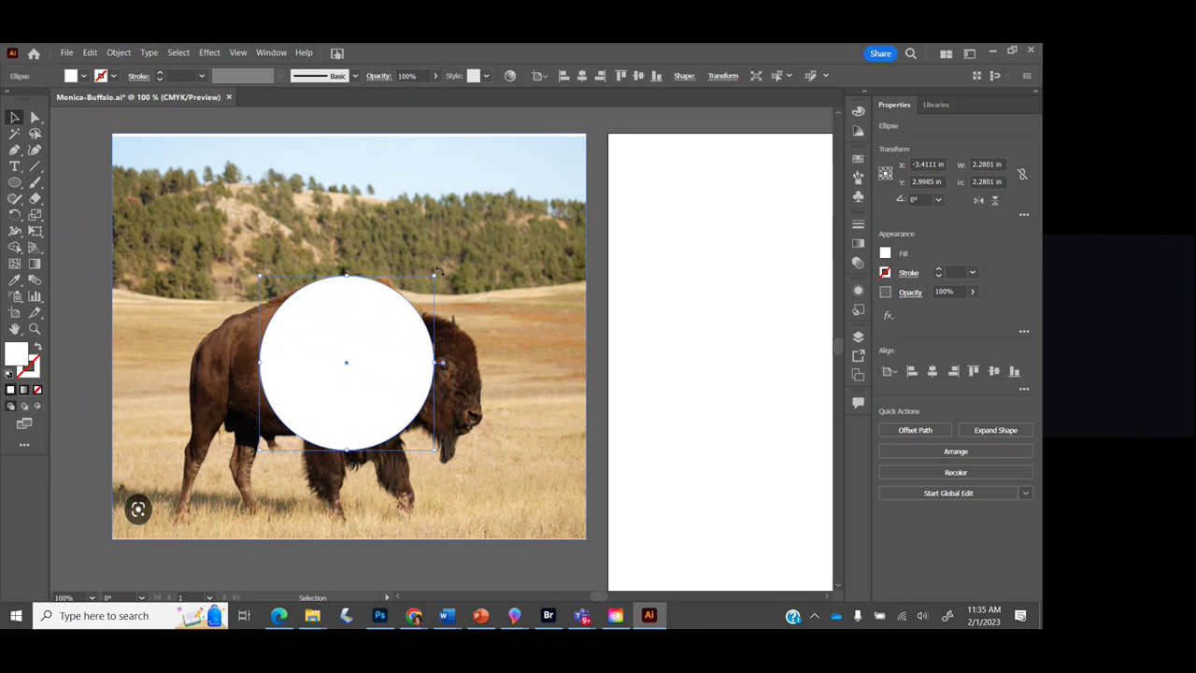
left_click_drag(438, 271, 465, 405)
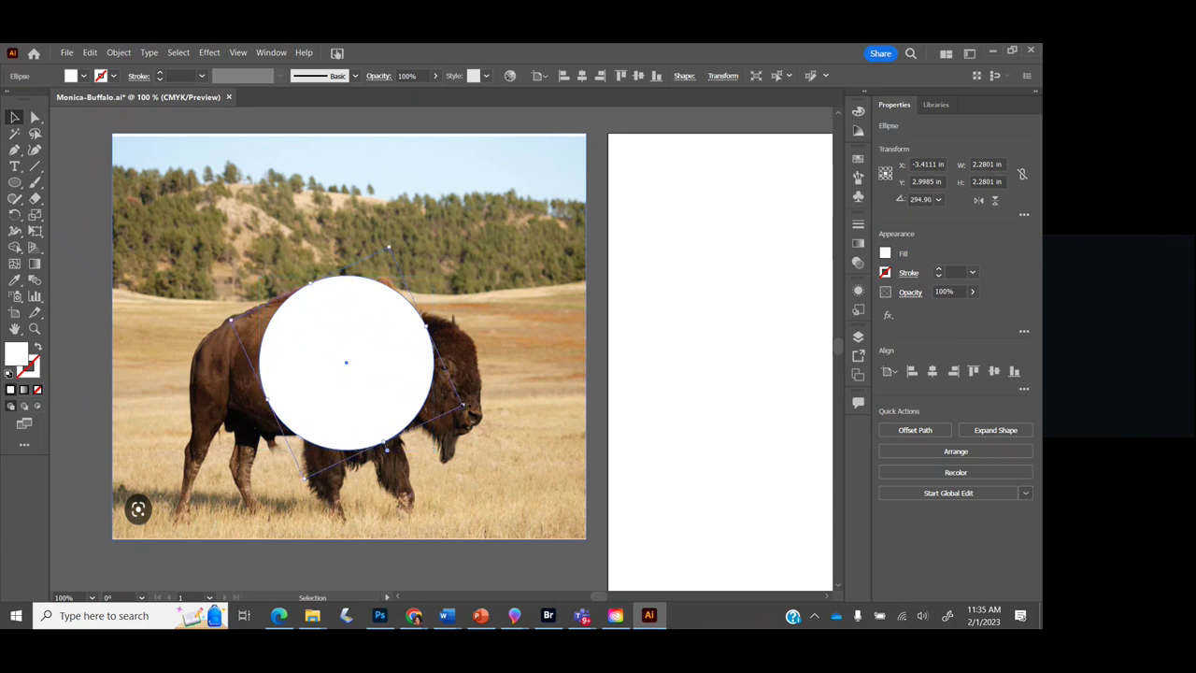
right_click(466, 405)
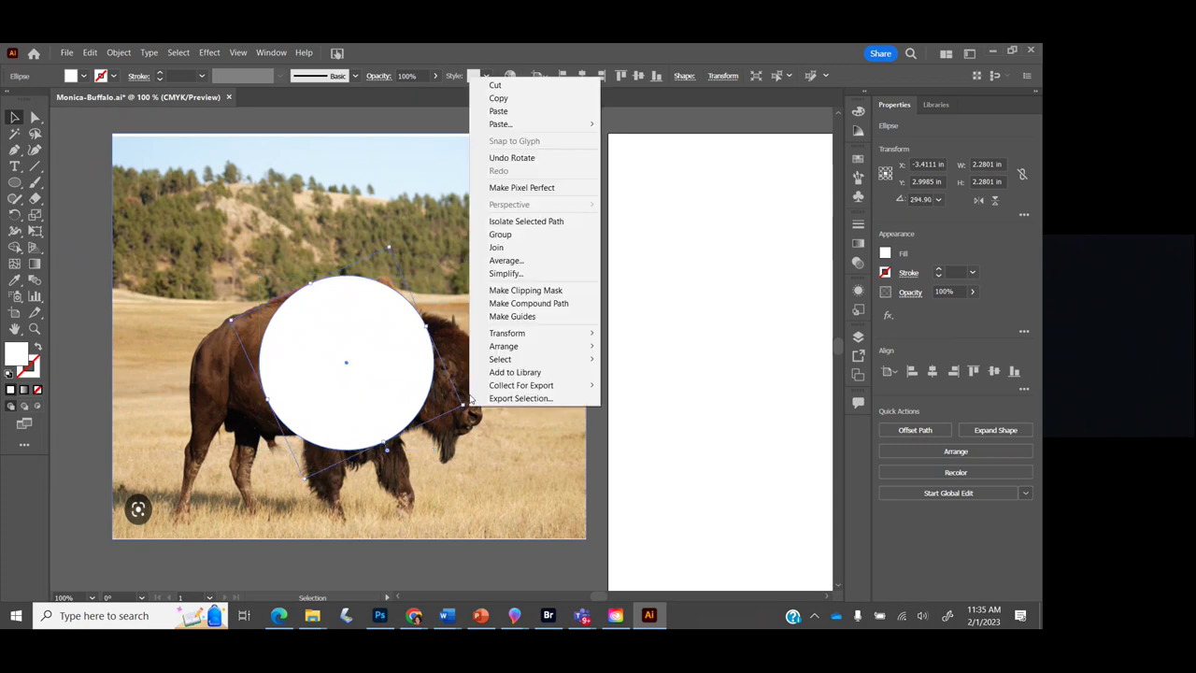
left_click(393, 241)
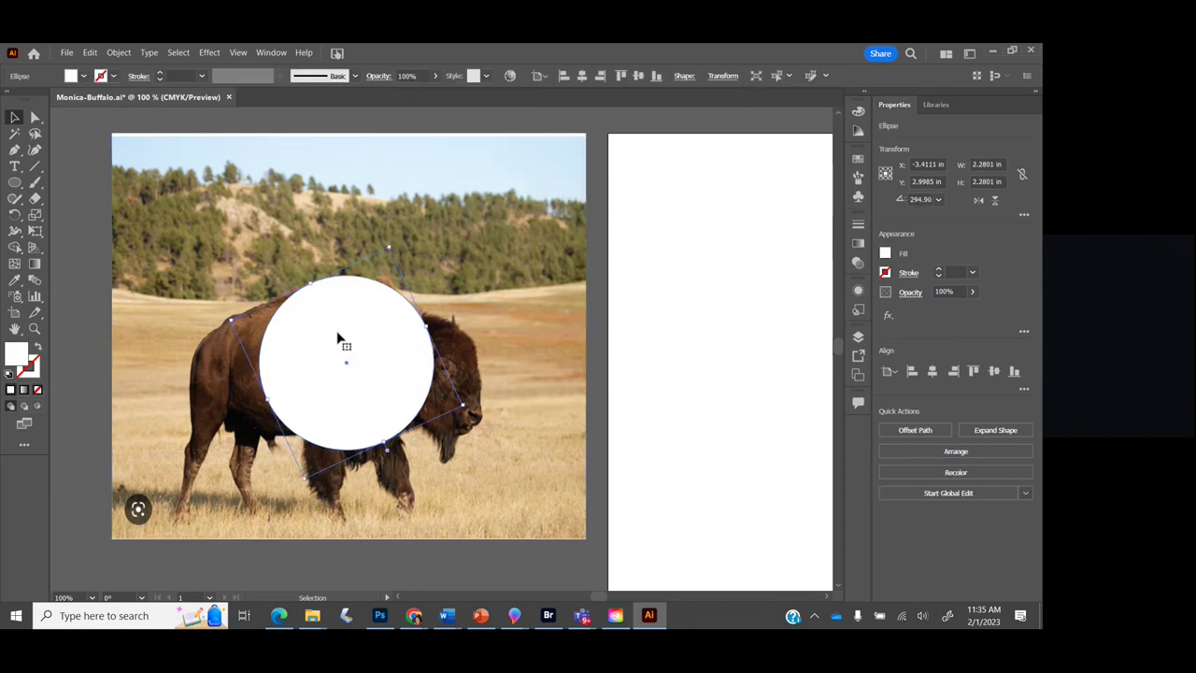
Try squashing the circle without keeping its proportions into an ellipse about 2.11 by 1.32 in, and undo the distortion
left_click_drag(313, 281, 370, 371)
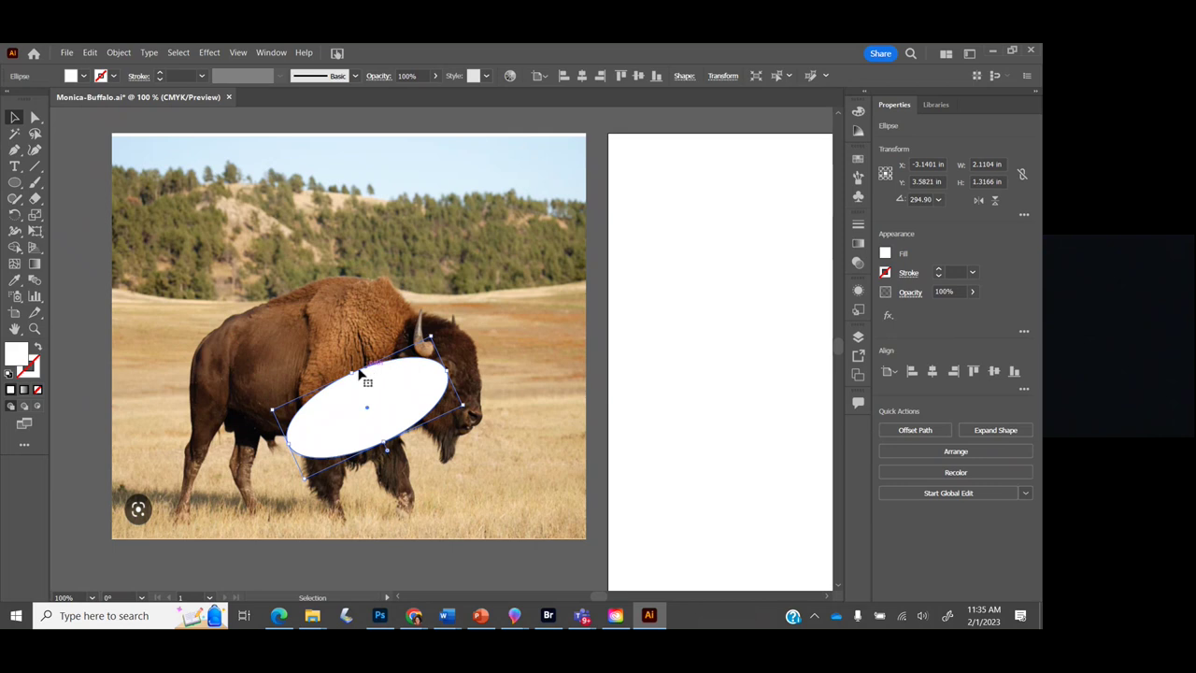
key("a")
key("ctrl+z")
key("v")
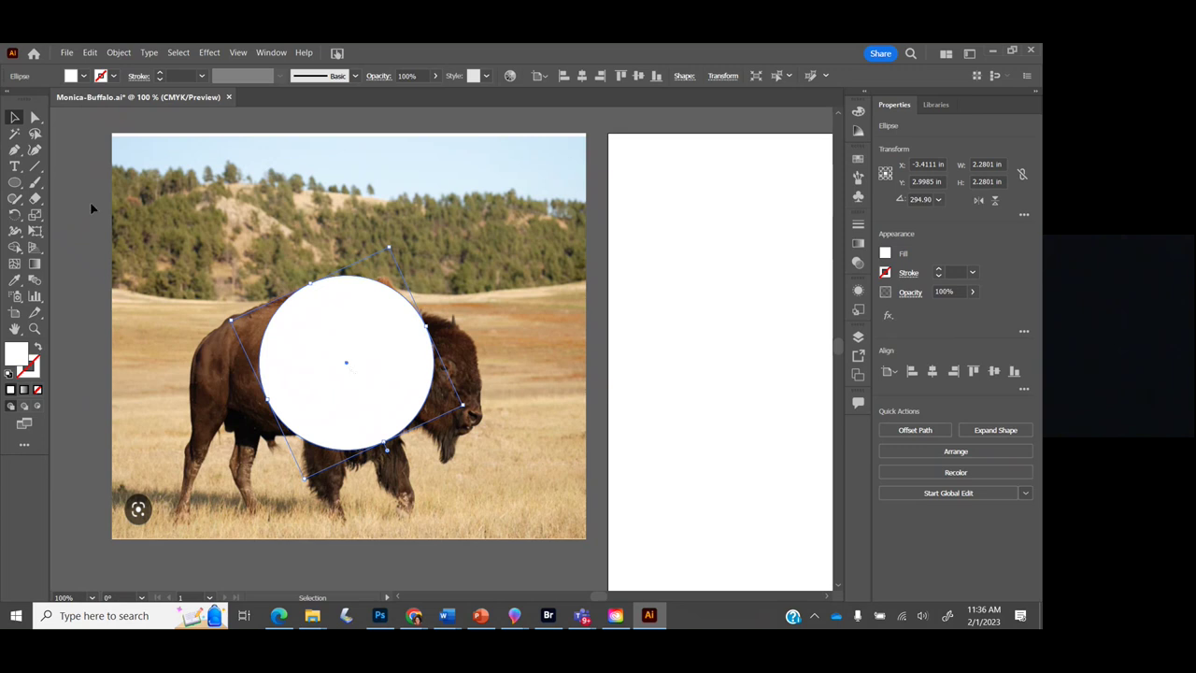
left_click(82, 78)
left_click_drag(12, 186, 20, 95)
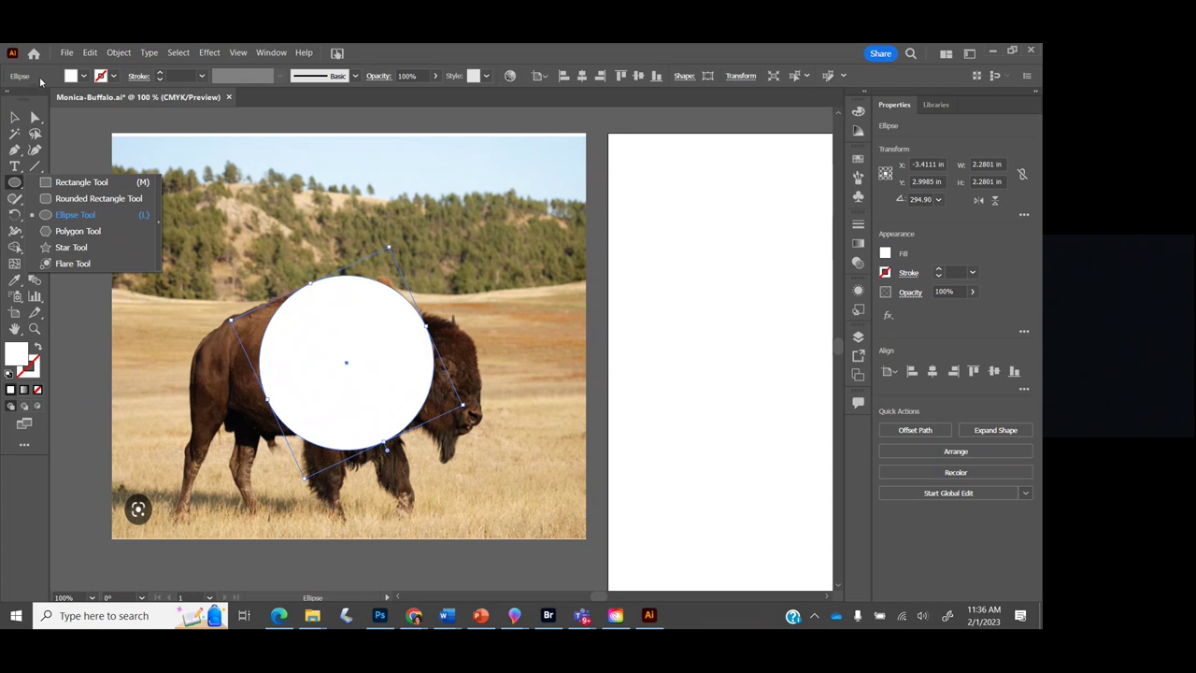
left_click_drag(40, 83, 150, 70)
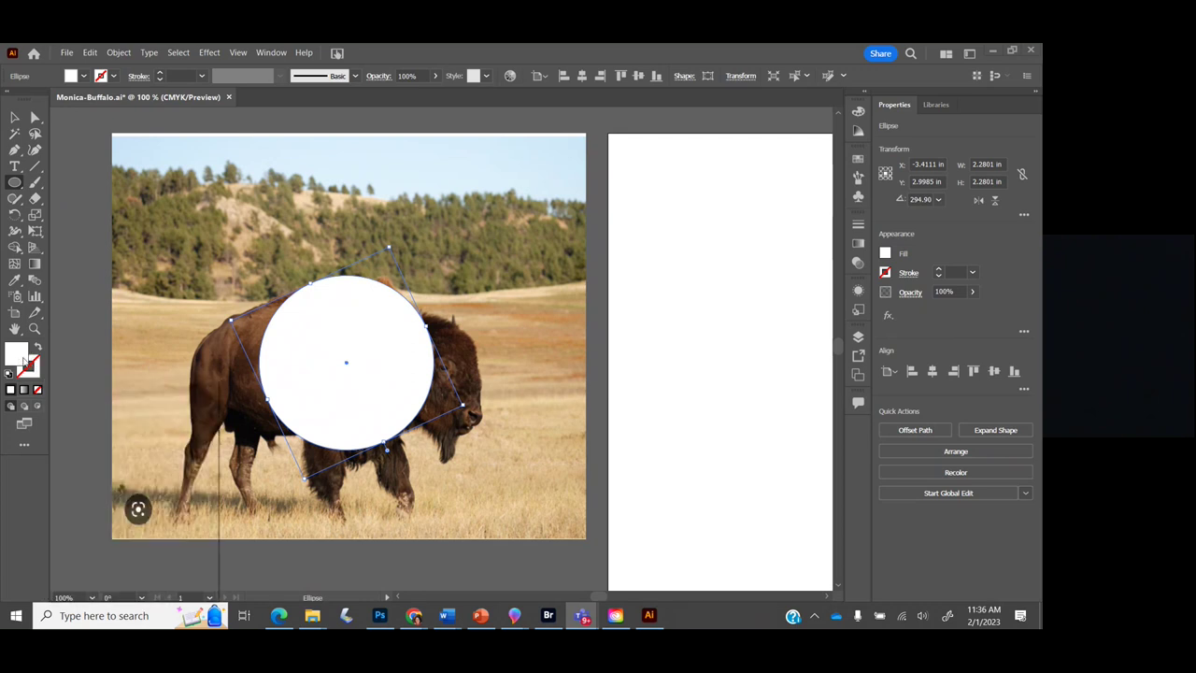
Remove the fill of the circle over the bison's shoulder and give it a bright yellow stroke
left_click(83, 78)
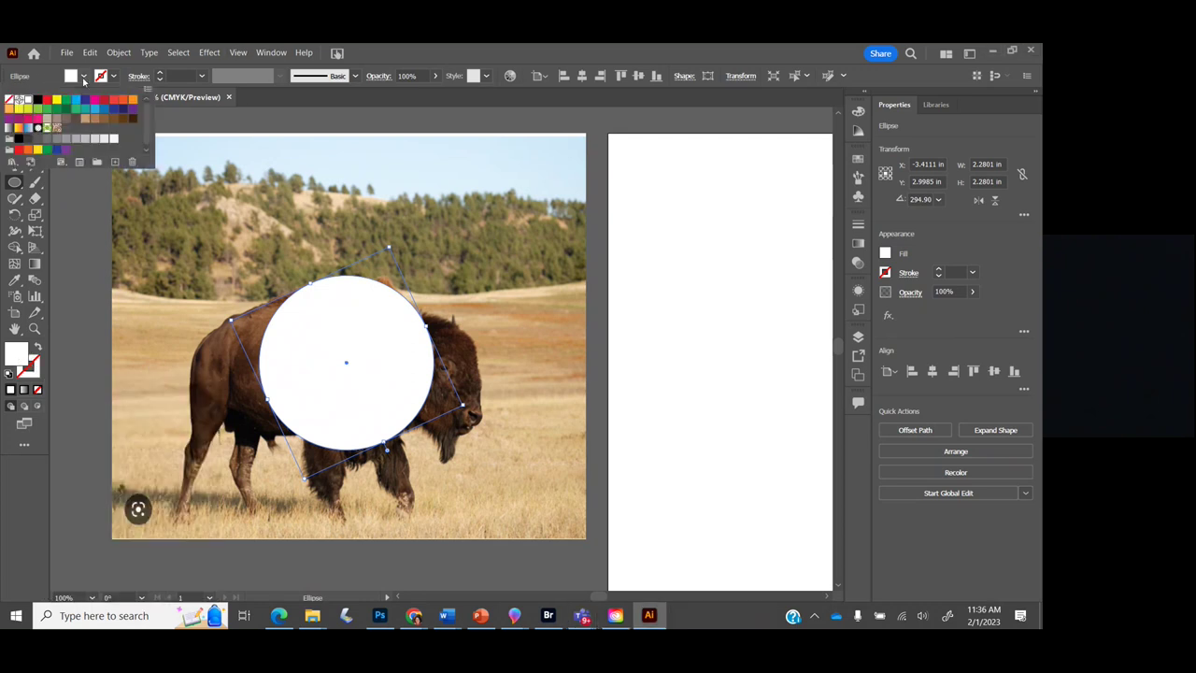
left_click(10, 101)
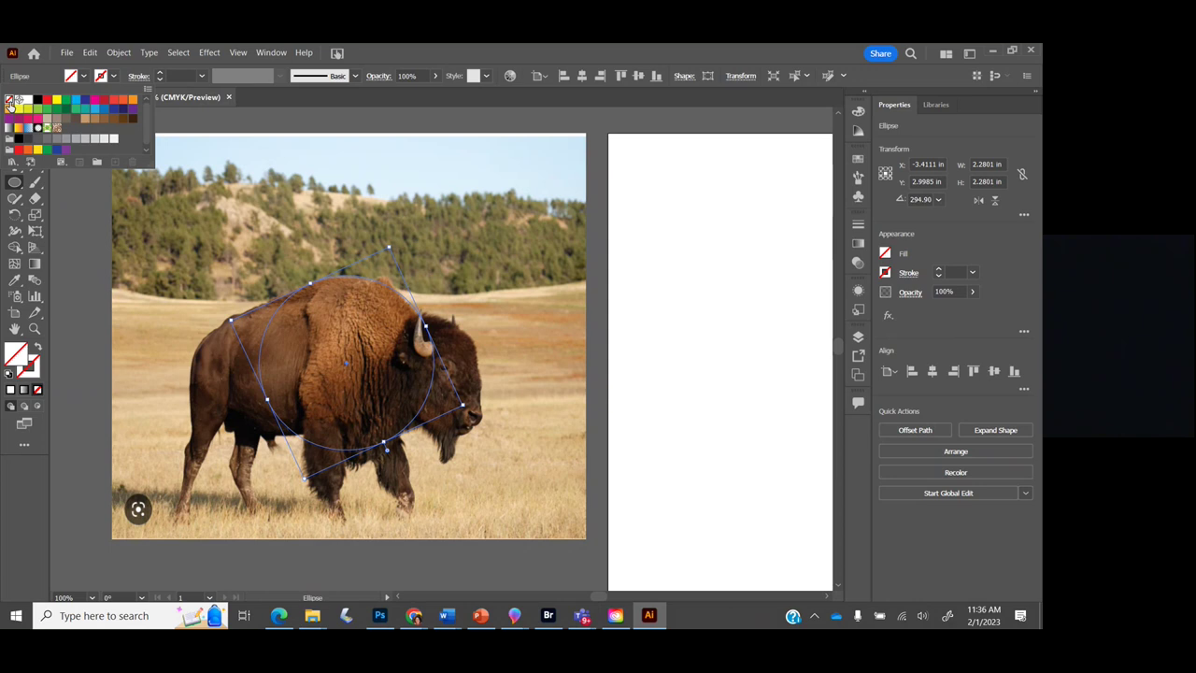
left_click(112, 78)
left_click(56, 101)
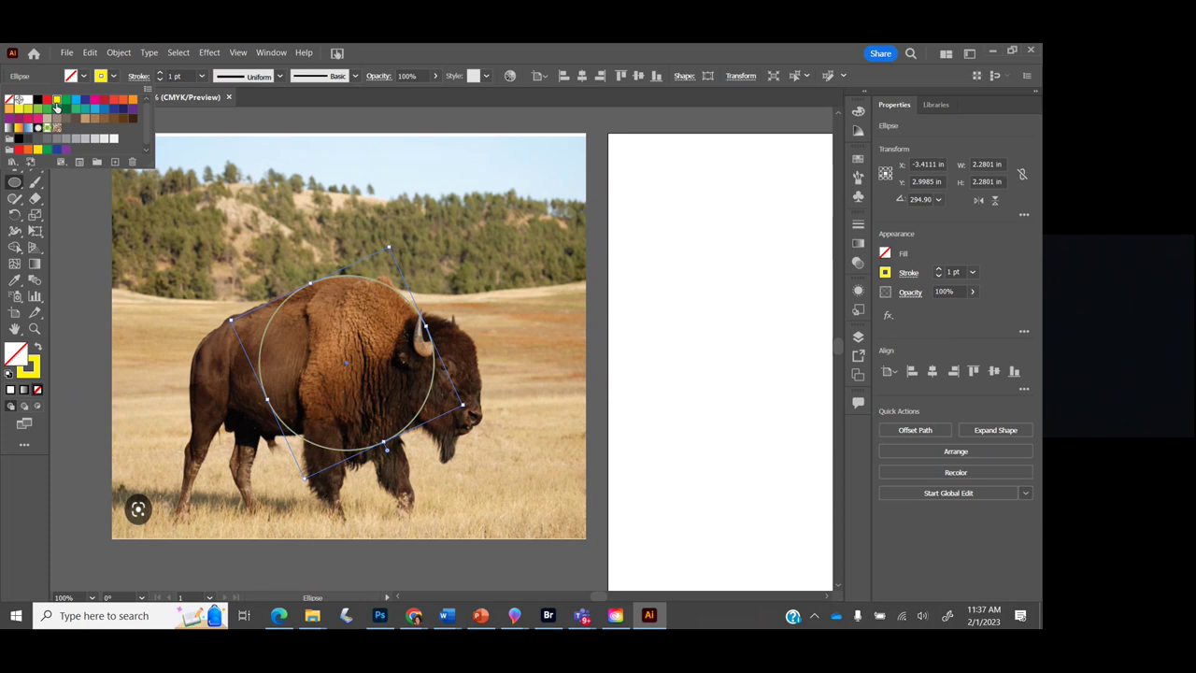
Increase the circle's stroke weight to 9 pt
left_click(159, 73)
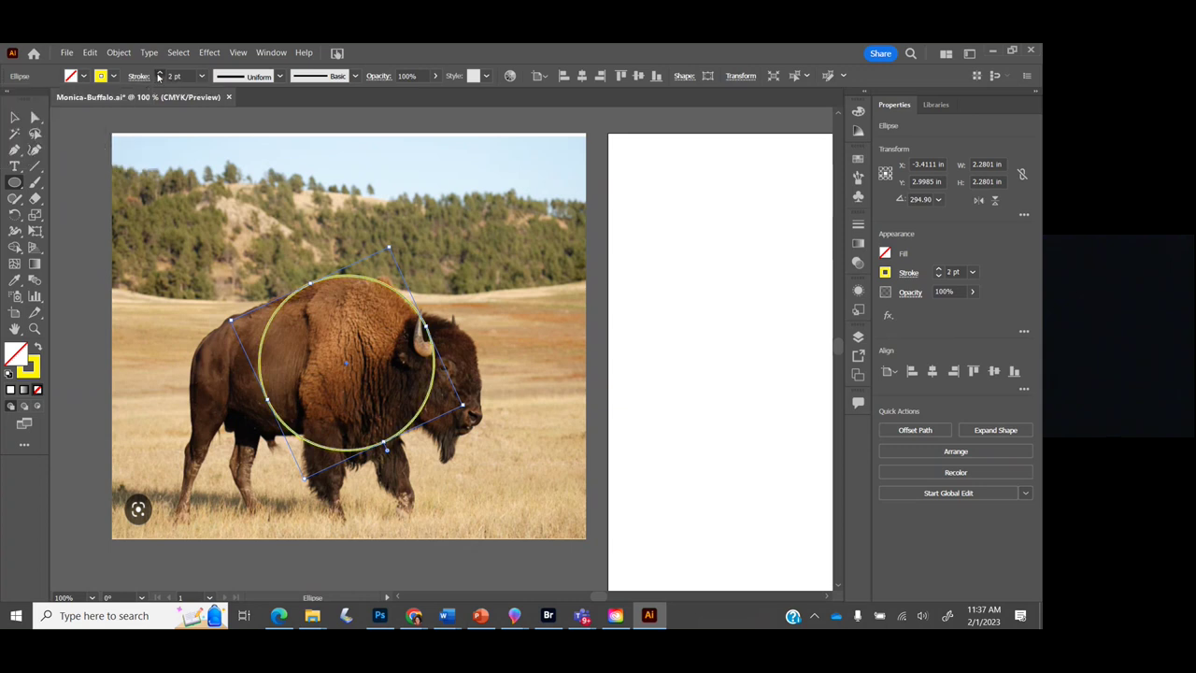
left_click(159, 74)
left_click(159, 73)
left_click(159, 74)
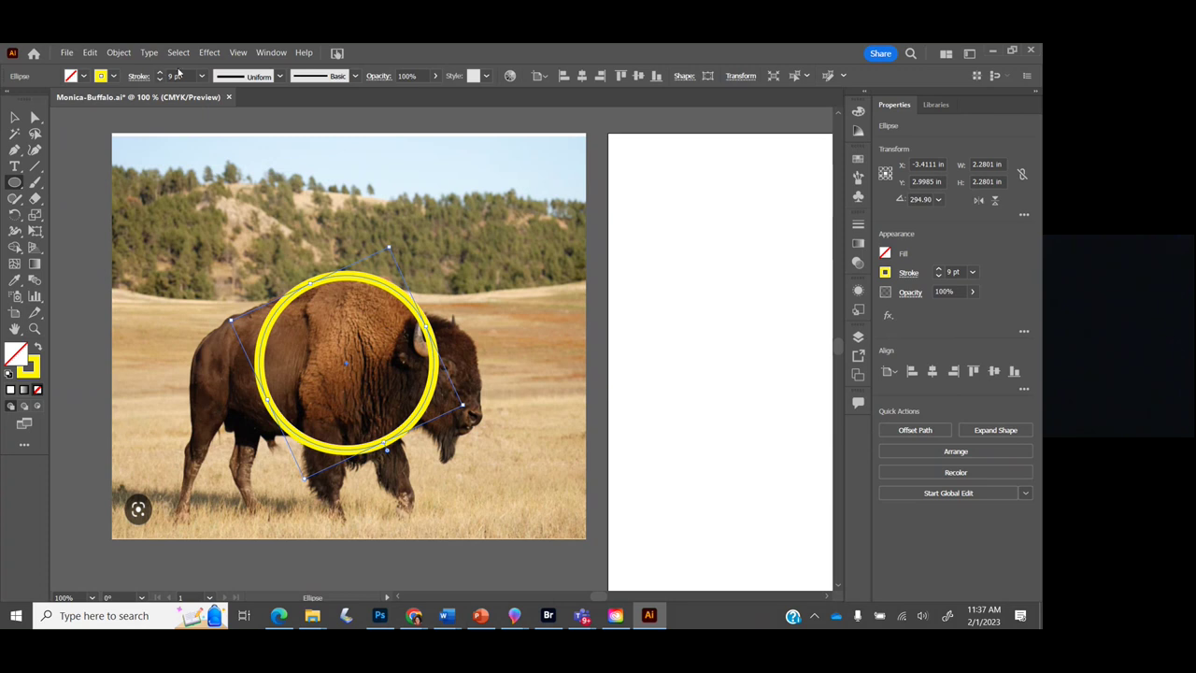
Try the tapered ellipse-shaped width profile on the circle's stroke and set it back to Uniform
left_click(277, 77)
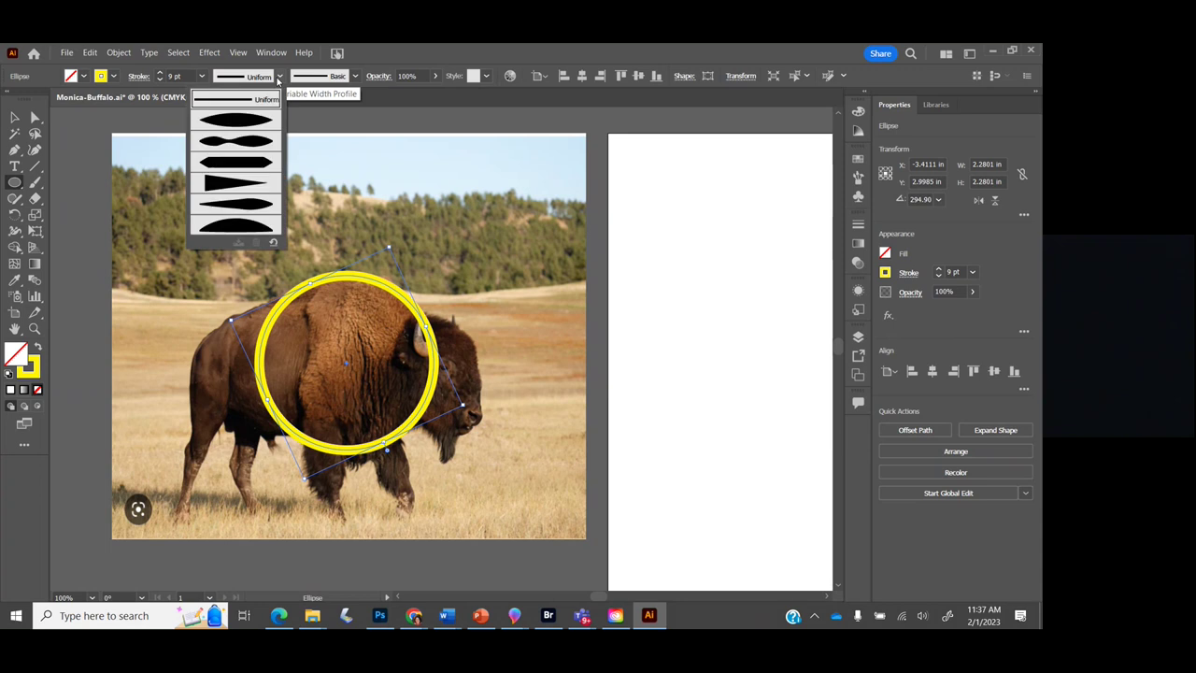
left_click(239, 120)
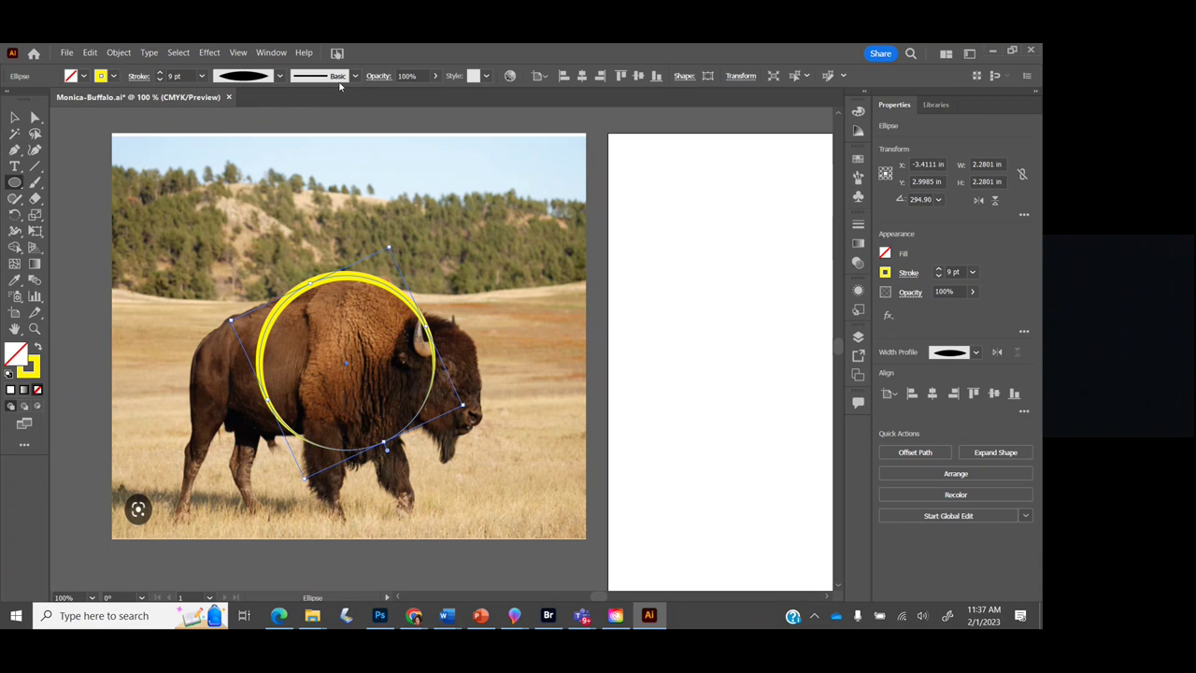
left_click(278, 77)
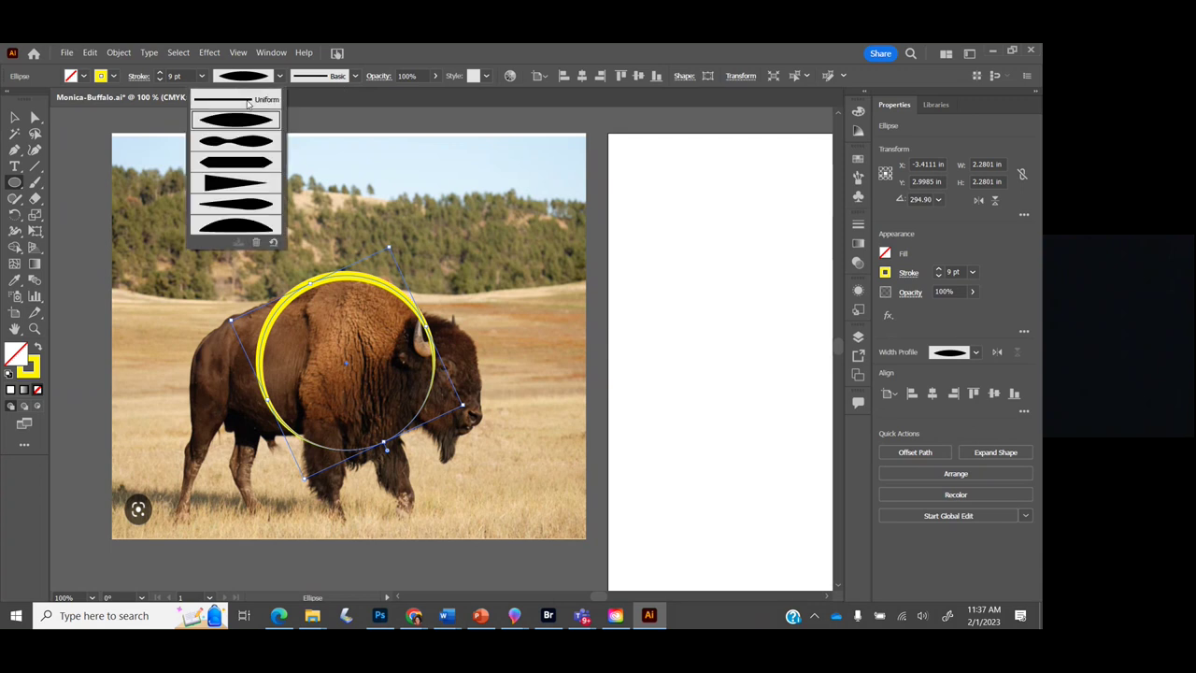
left_click(247, 100)
Try the Charcoal - Feather brush on the circle's stroke and replace it with the 5 pt. Round brush
left_click(355, 76)
left_click(286, 174)
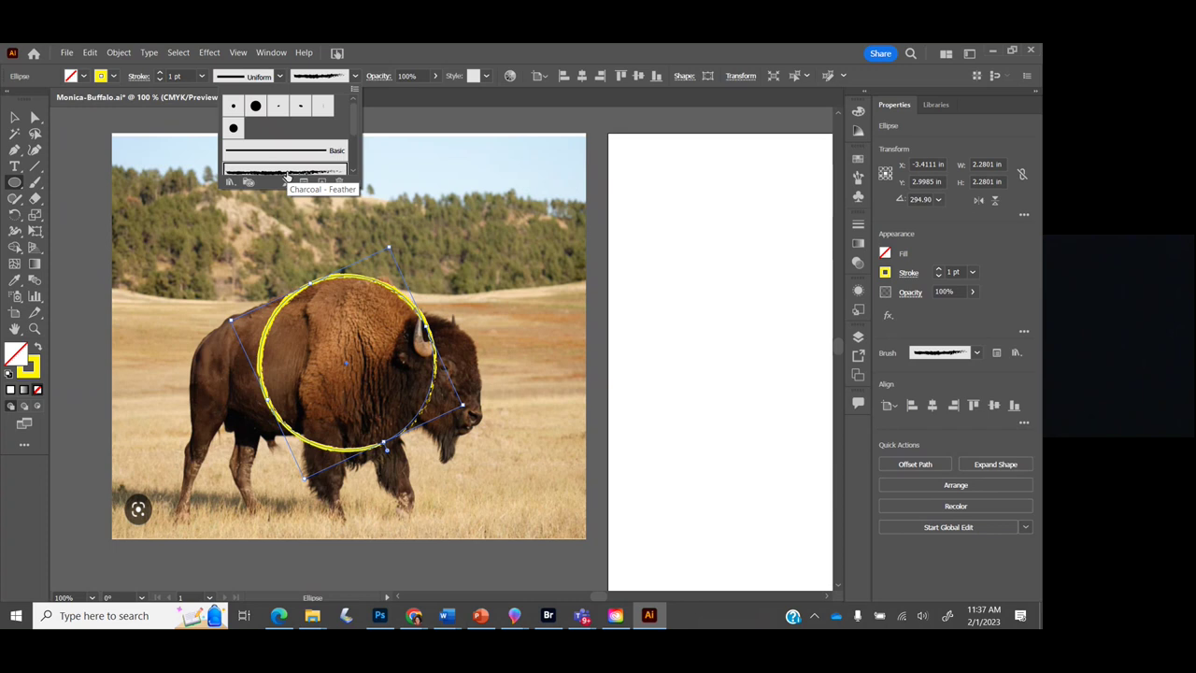
left_click(355, 77)
left_click(355, 77)
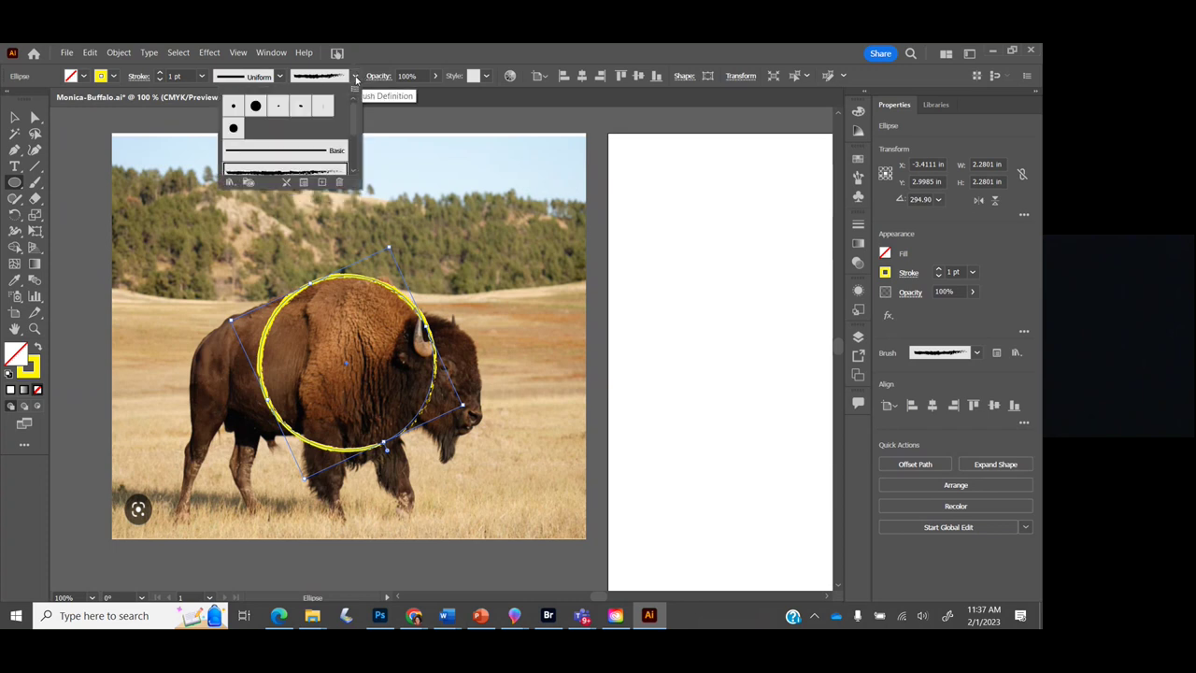
left_click(233, 105)
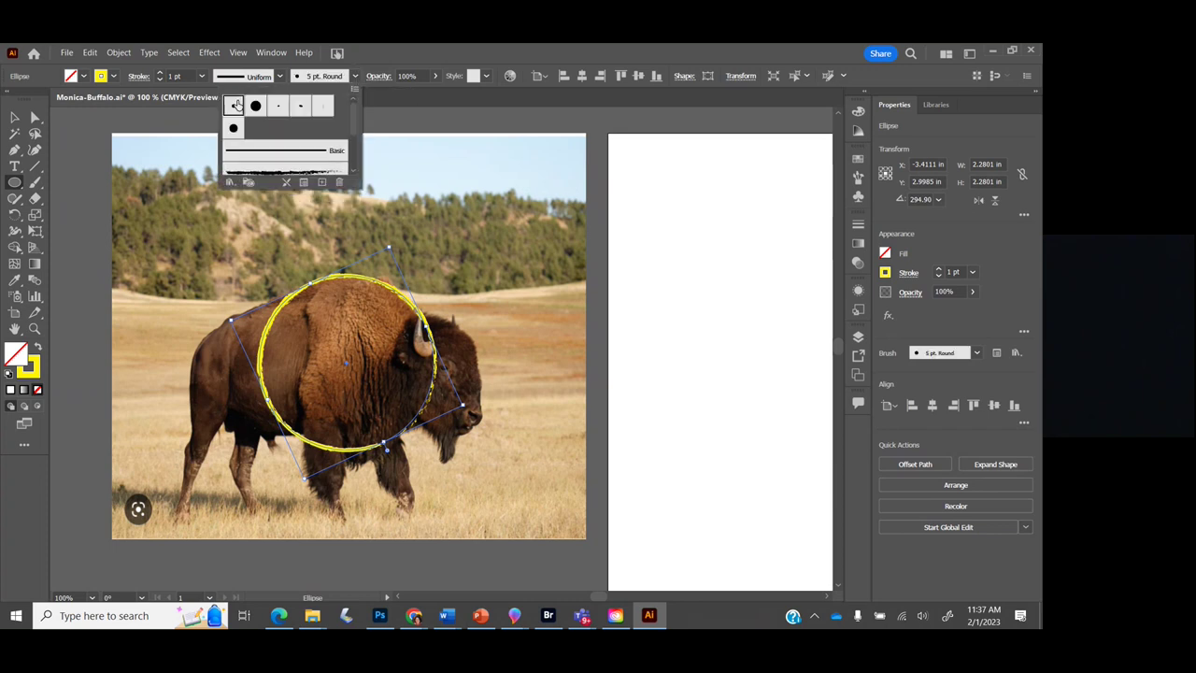
left_click(448, 104)
Try lowering the circle's opacity to 41% and restore it to 100%
left_click(434, 75)
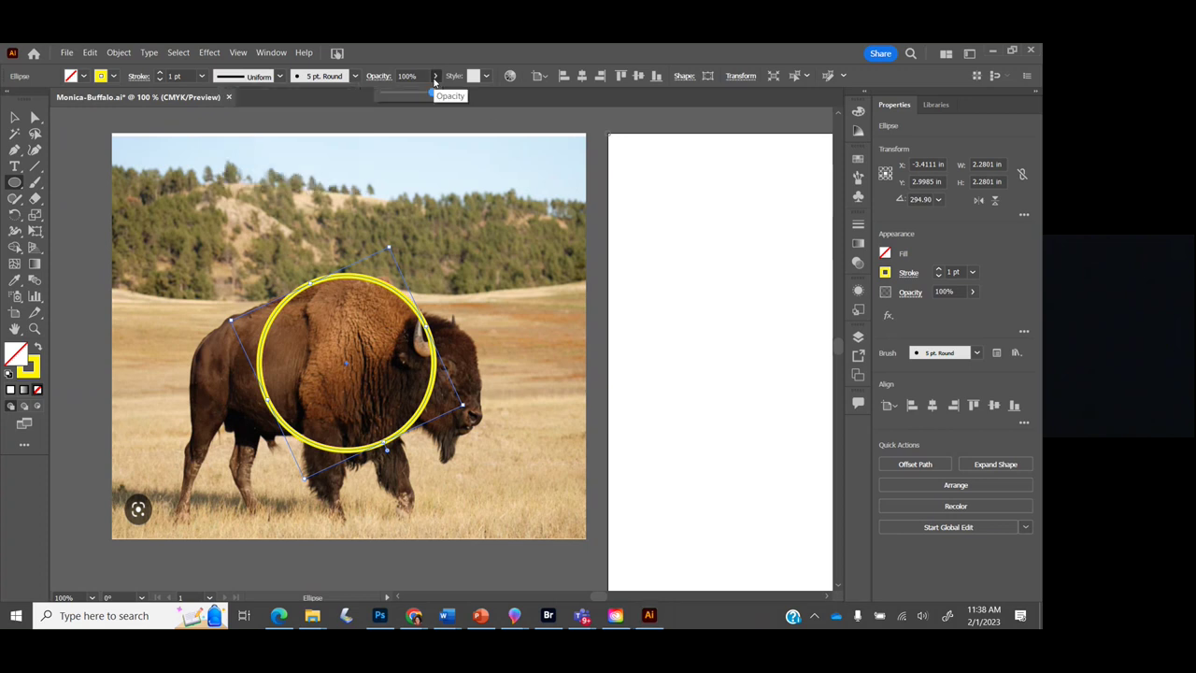
left_click_drag(432, 93, 405, 95)
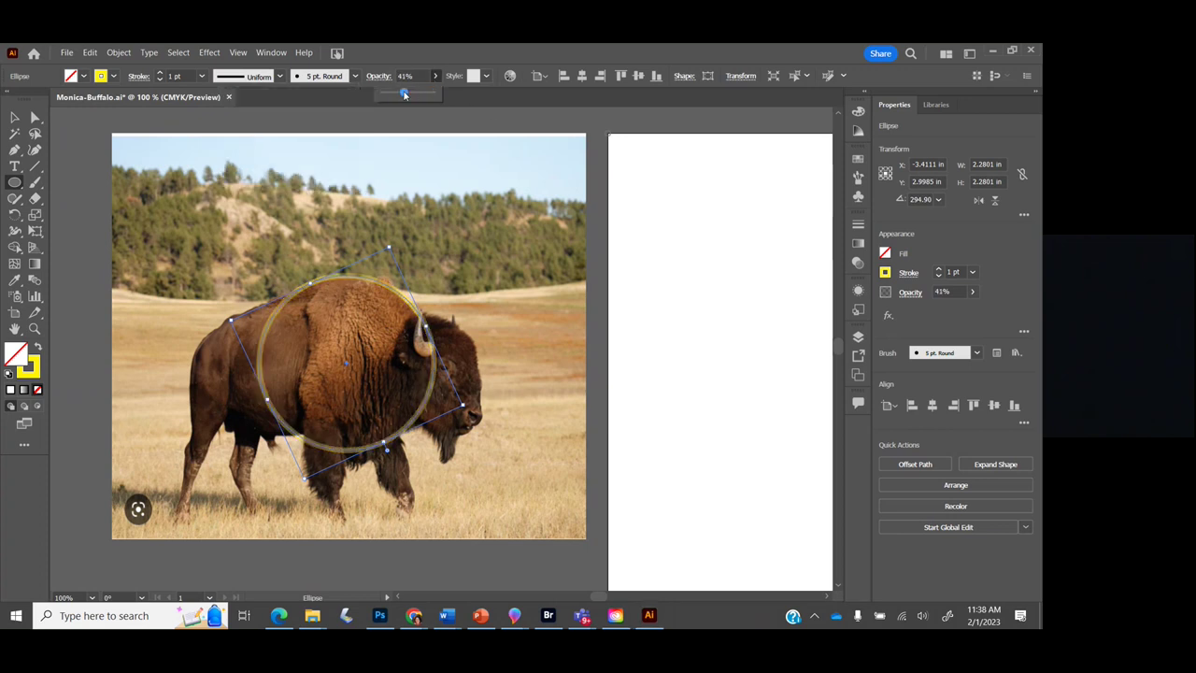
left_click_drag(404, 94, 445, 100)
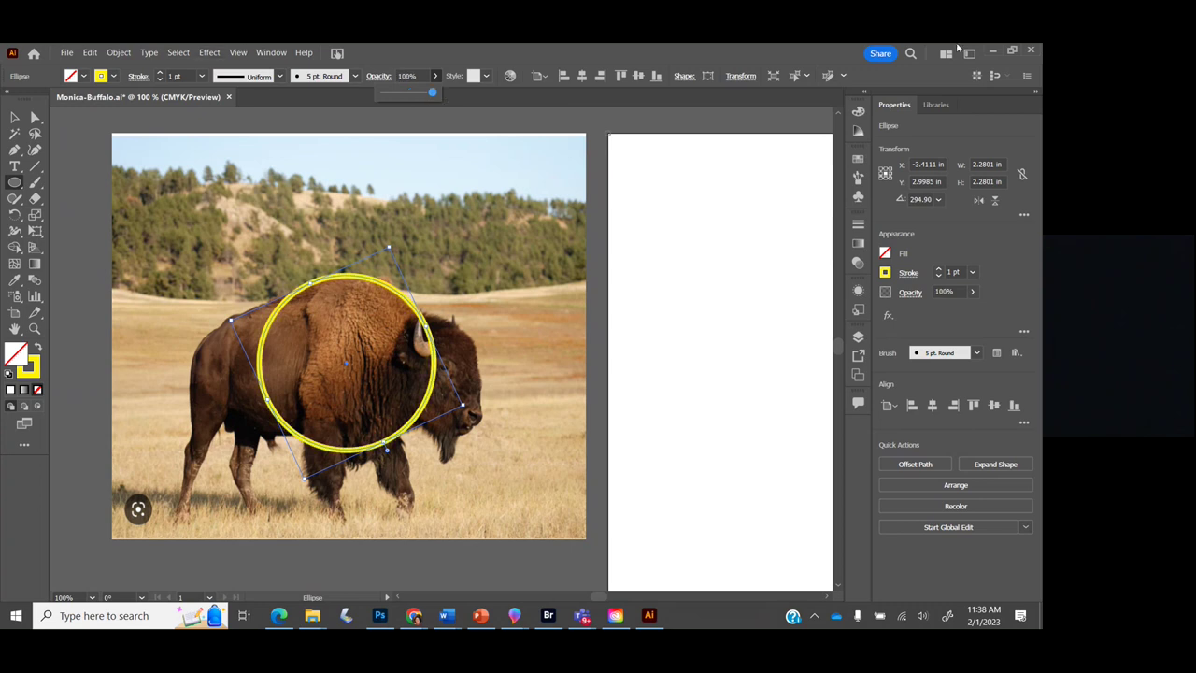
left_click(977, 51)
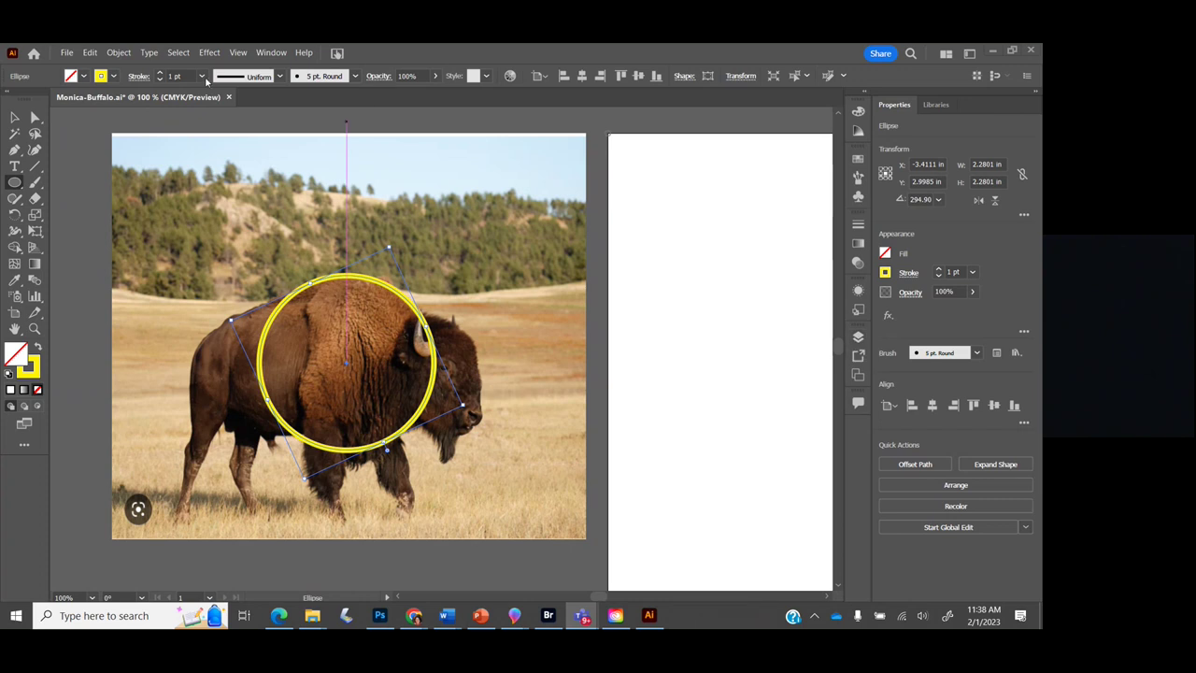
Nudge the circle slightly down and right to about X -3.40, Y 3.03 in
left_click(14, 117)
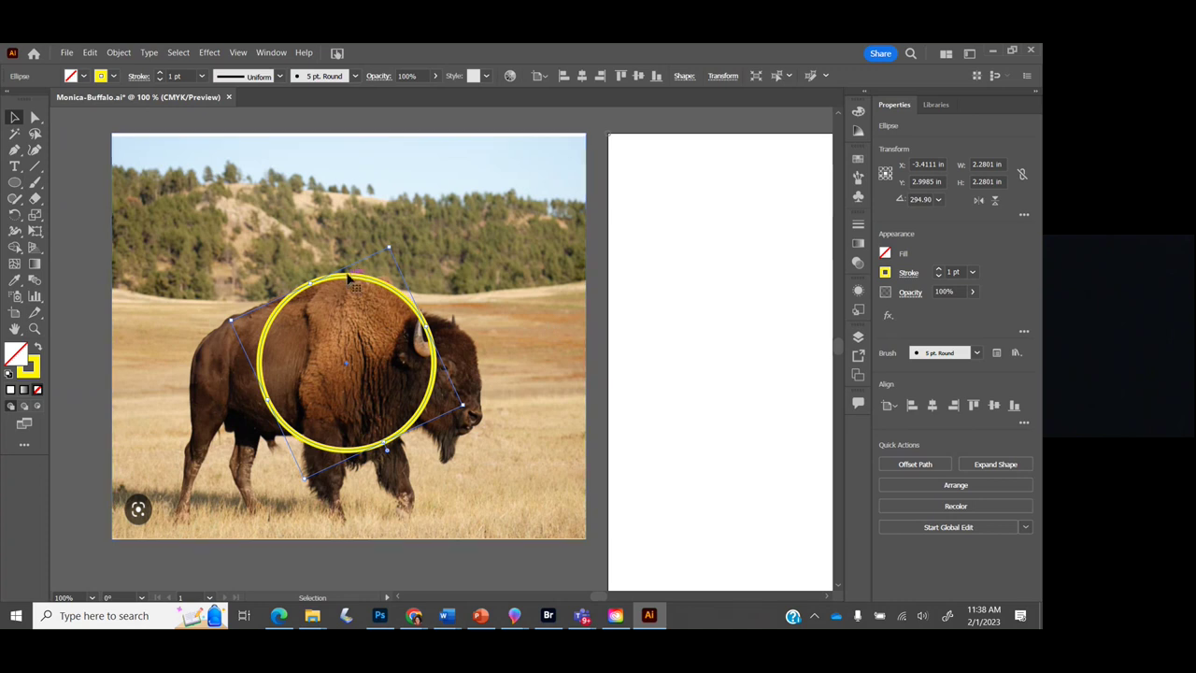
mouse_move(347, 278)
left_mouse_down()
mouse_move(214, 238)
mouse_move(320, 260)
mouse_move(351, 282)
left_mouse_up()
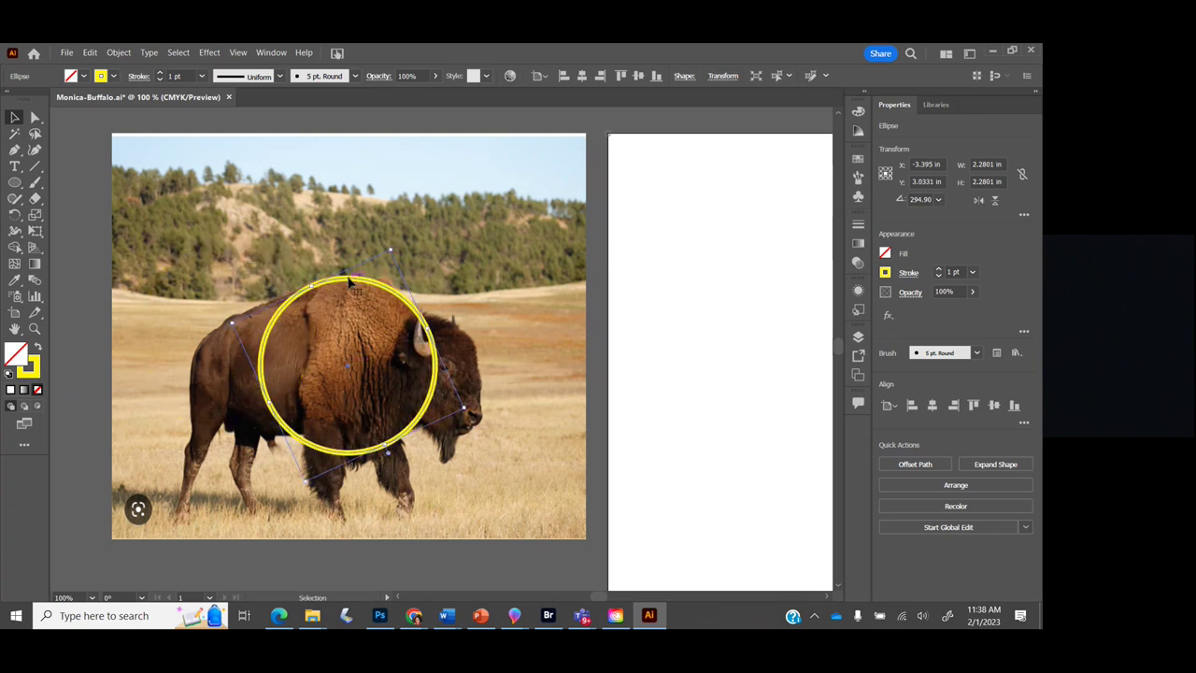
Duplicate the circle toward the bison's head and scale the copy proportionally to about 1.26 in across to fit the head
key("a")
key("v")
left_click_drag(350, 281, 445, 263)
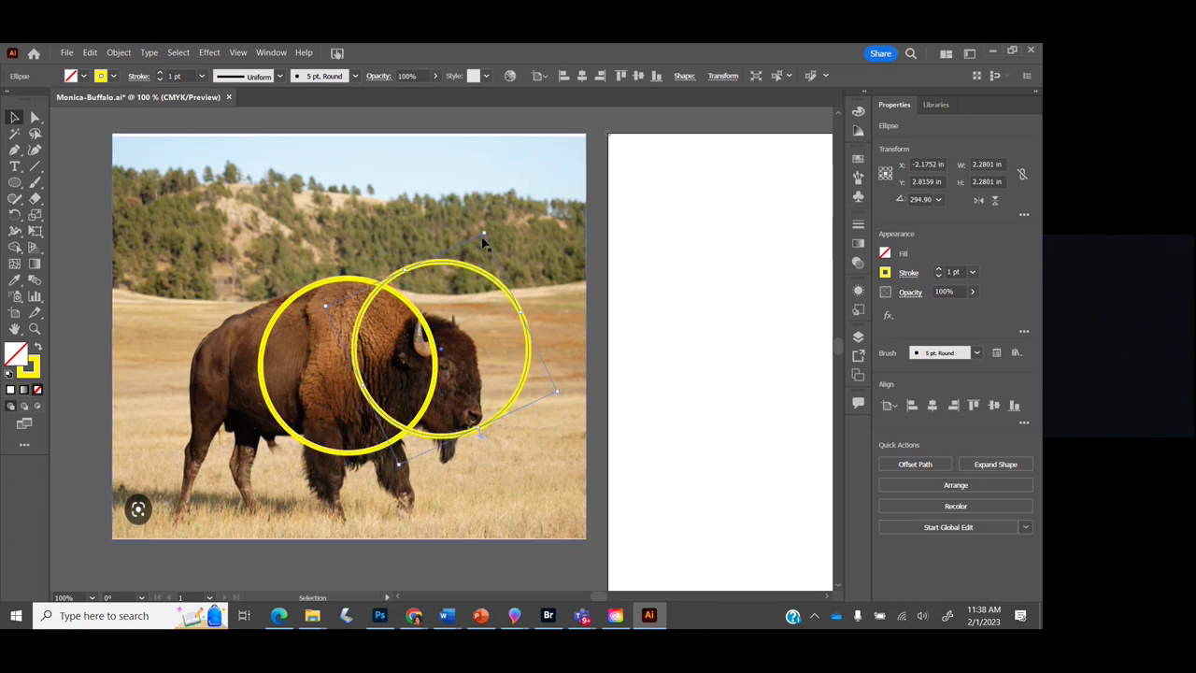
left_click_drag(483, 243, 441, 321)
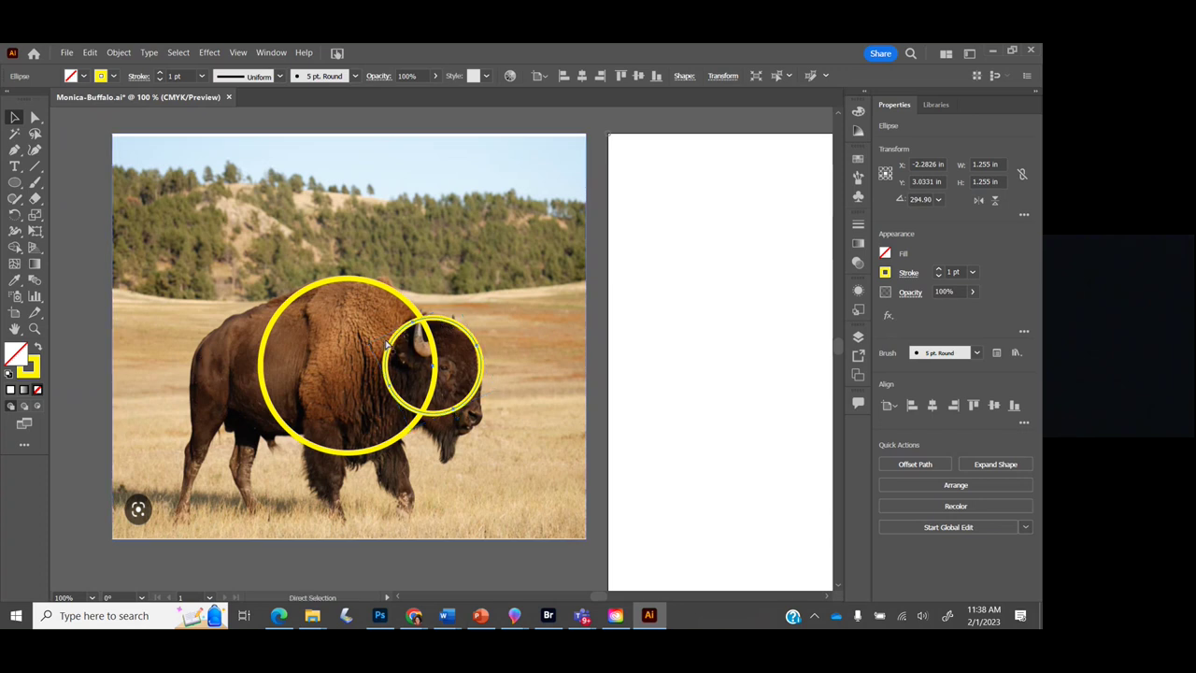
Copy the head circle onto the bison's back half and stretch the copy to about 1.59 by 1.73 in
left_click_drag(386, 344, 233, 329)
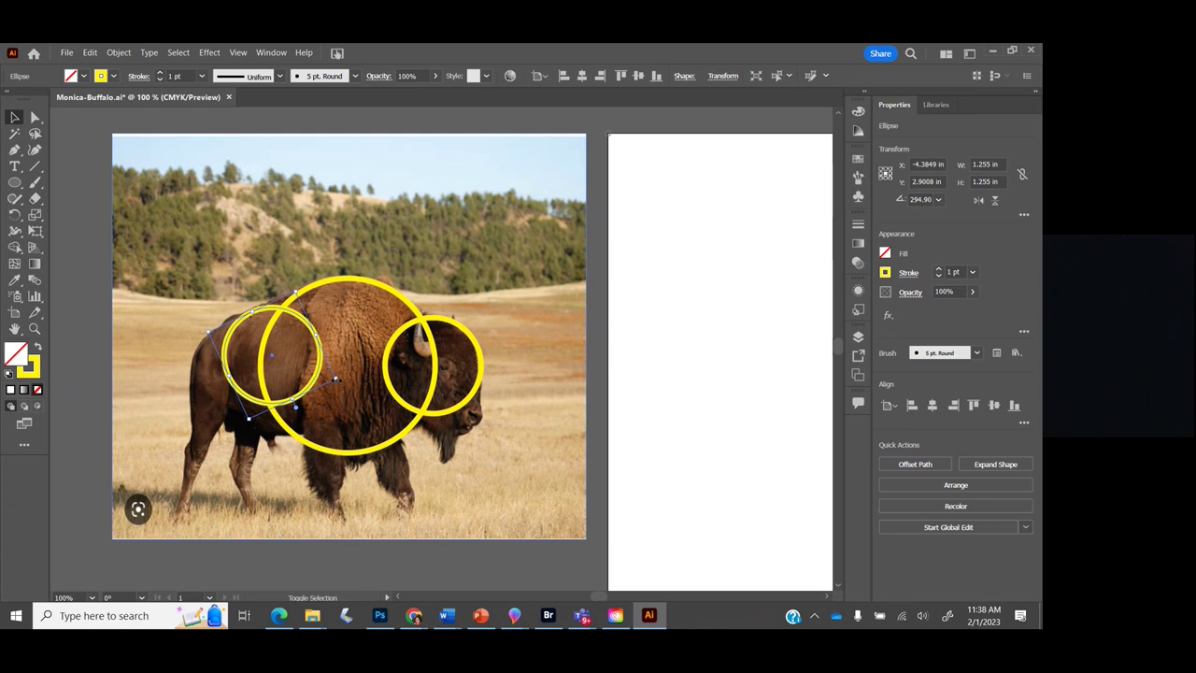
left_click_drag(336, 381, 421, 461)
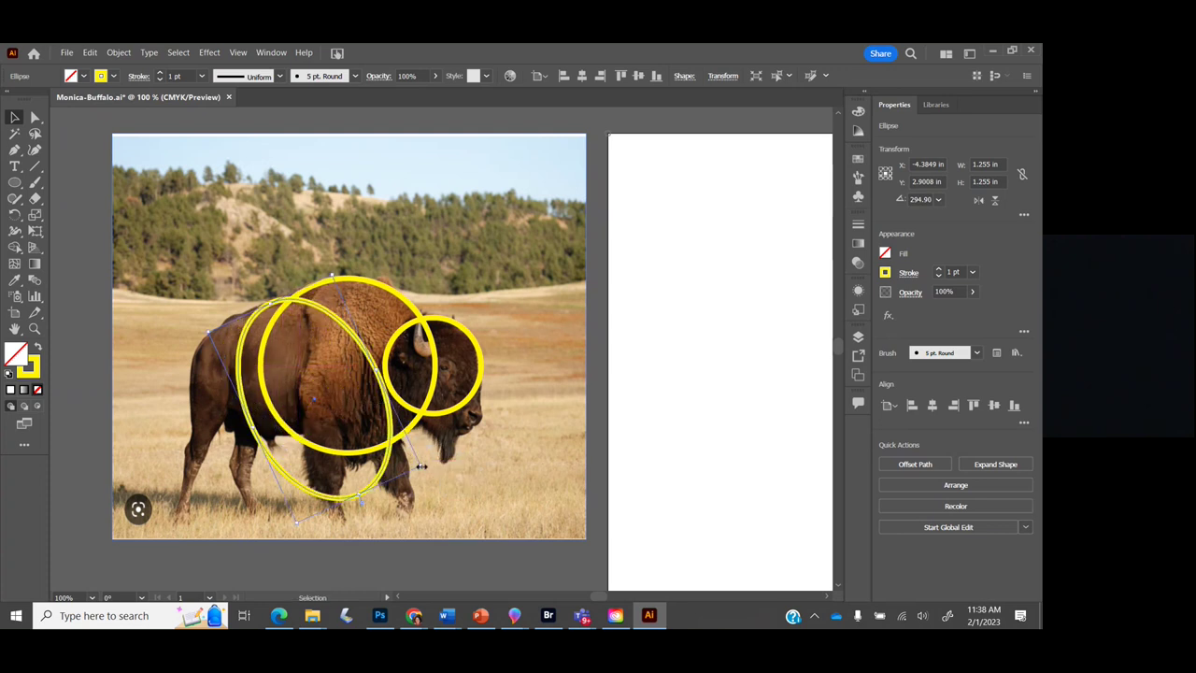
key("ctrl+z")
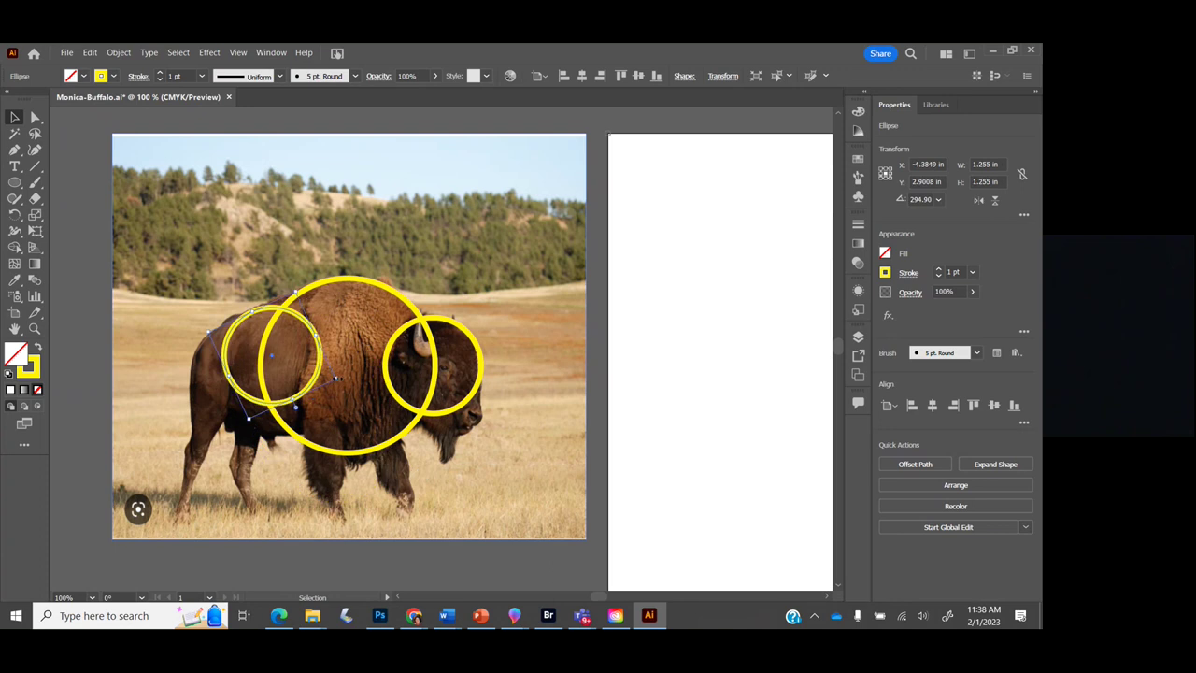
left_click_drag(337, 378, 374, 405)
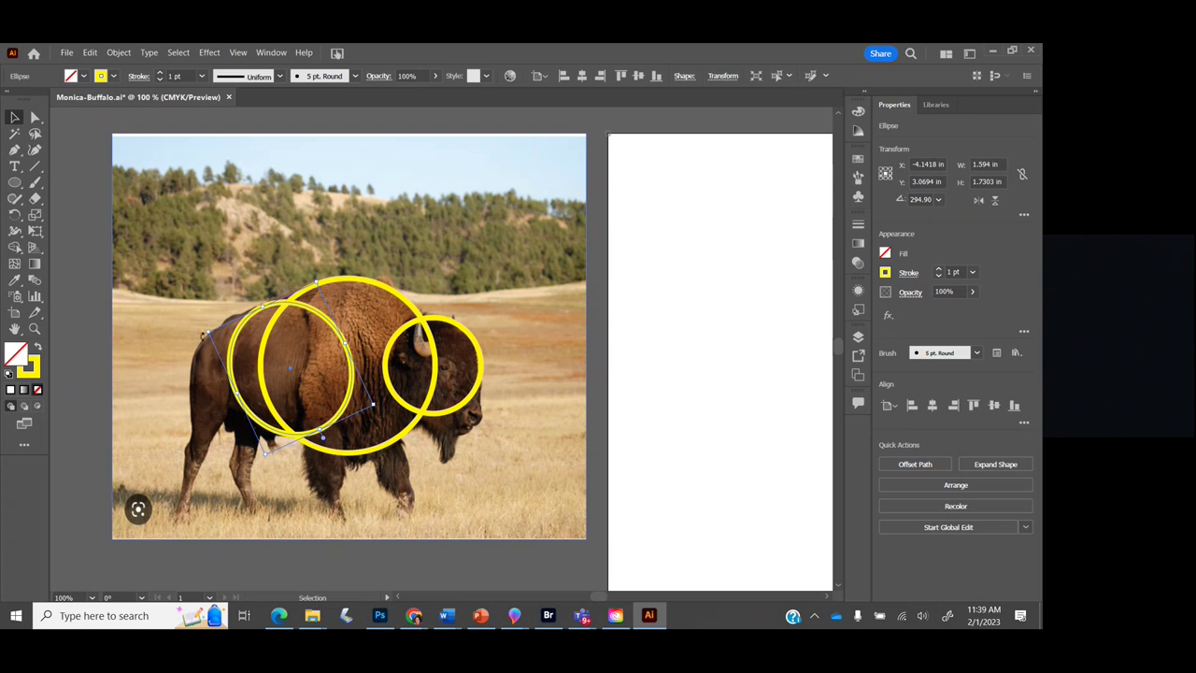
Draw a circle about 1.30 in across over the bison's hindquarters with the Ellipse tool
left_click(15, 182)
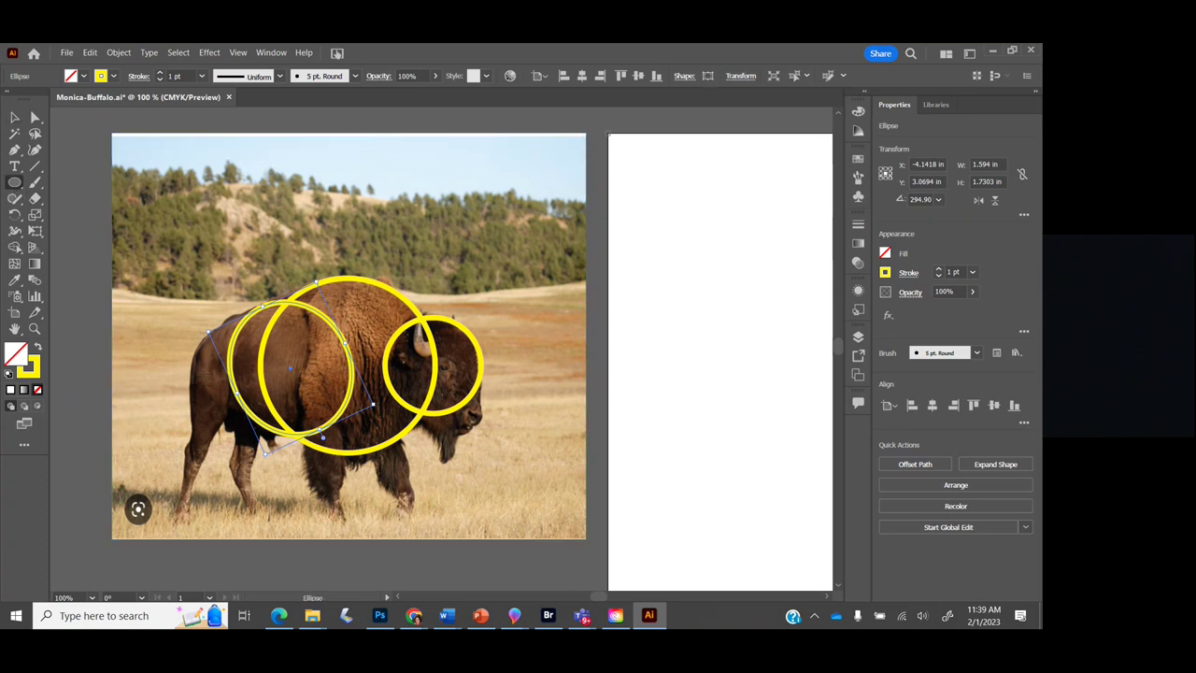
mouse_move(196, 347)
left_mouse_down()
mouse_move(306, 423)
mouse_move(297, 447)
left_mouse_up()
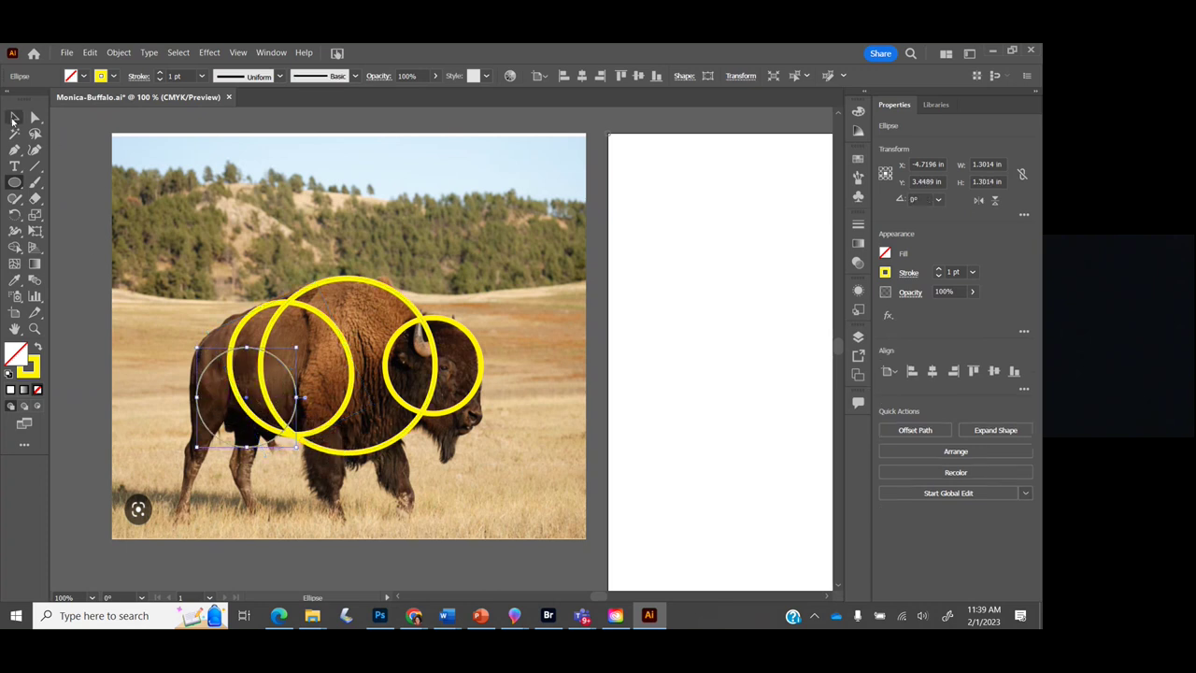
Reposition the photo at about X -3.34, Y 2.65 in, and move the hindquarters circle up to about X -4.68, Y 3.07 in
left_click(14, 117)
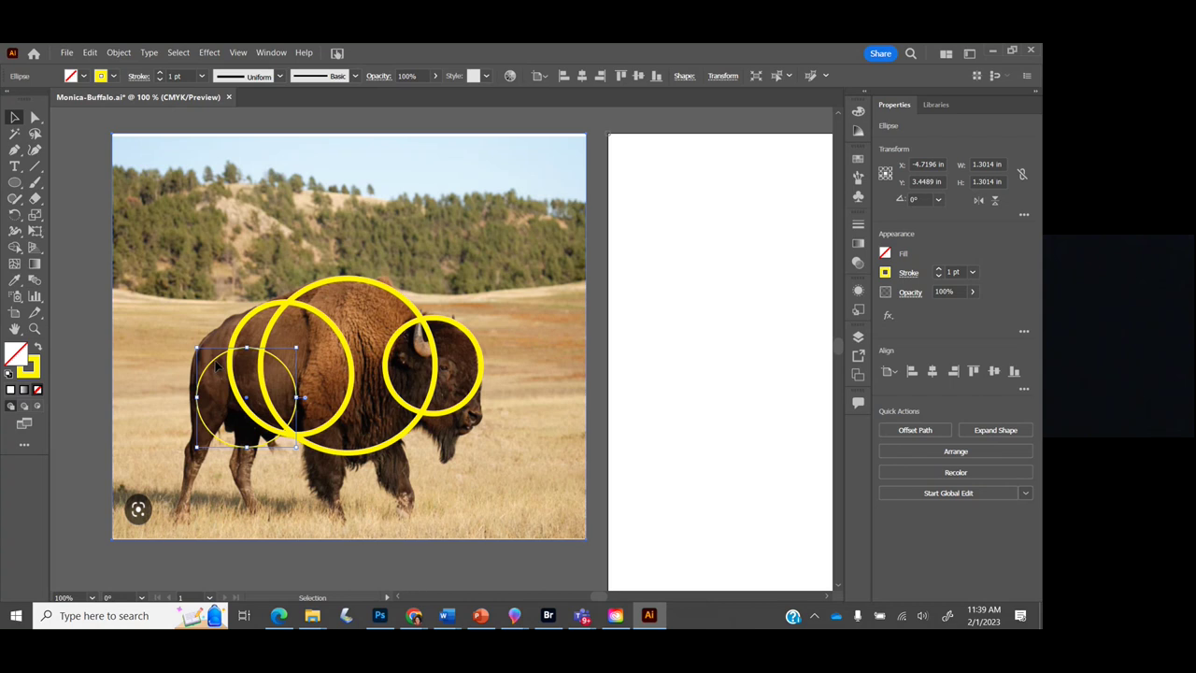
left_click_drag(216, 367, 226, 391)
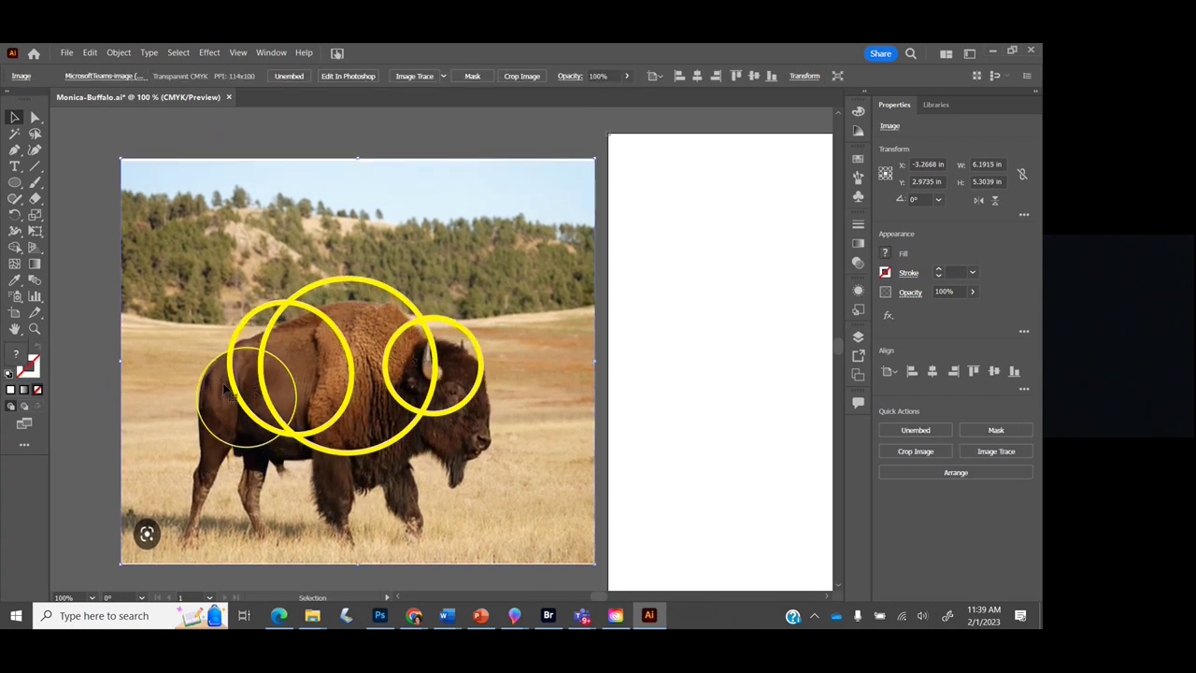
left_click_drag(230, 470, 229, 451)
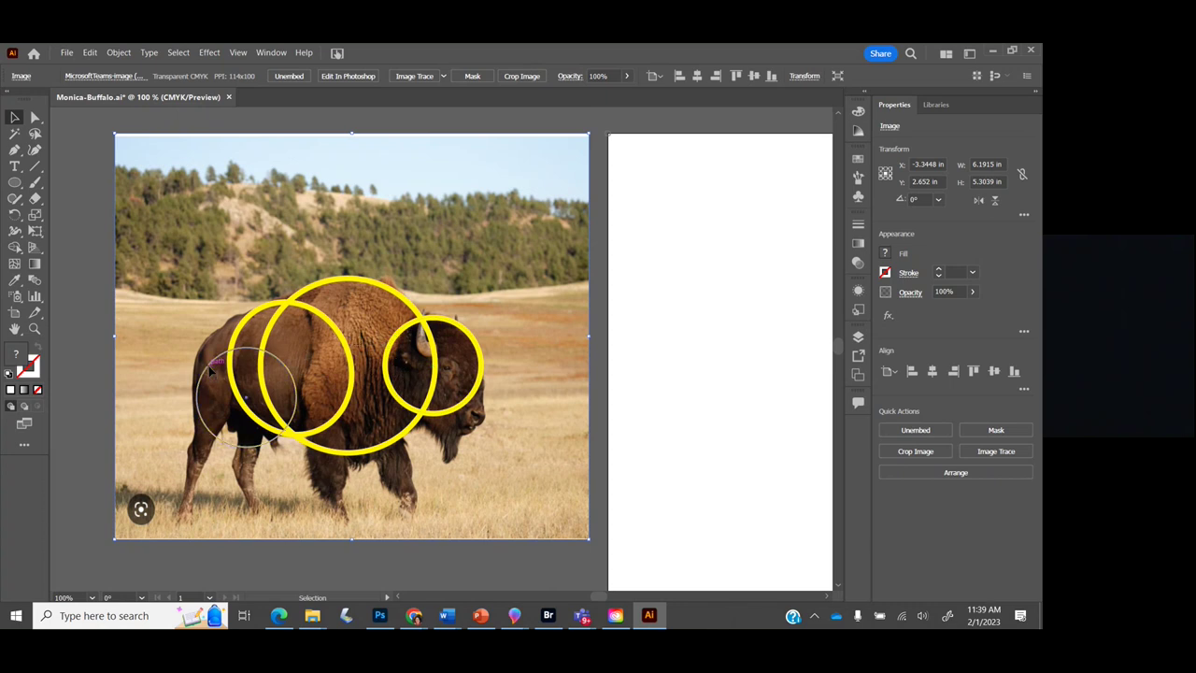
left_click_drag(209, 365, 213, 343)
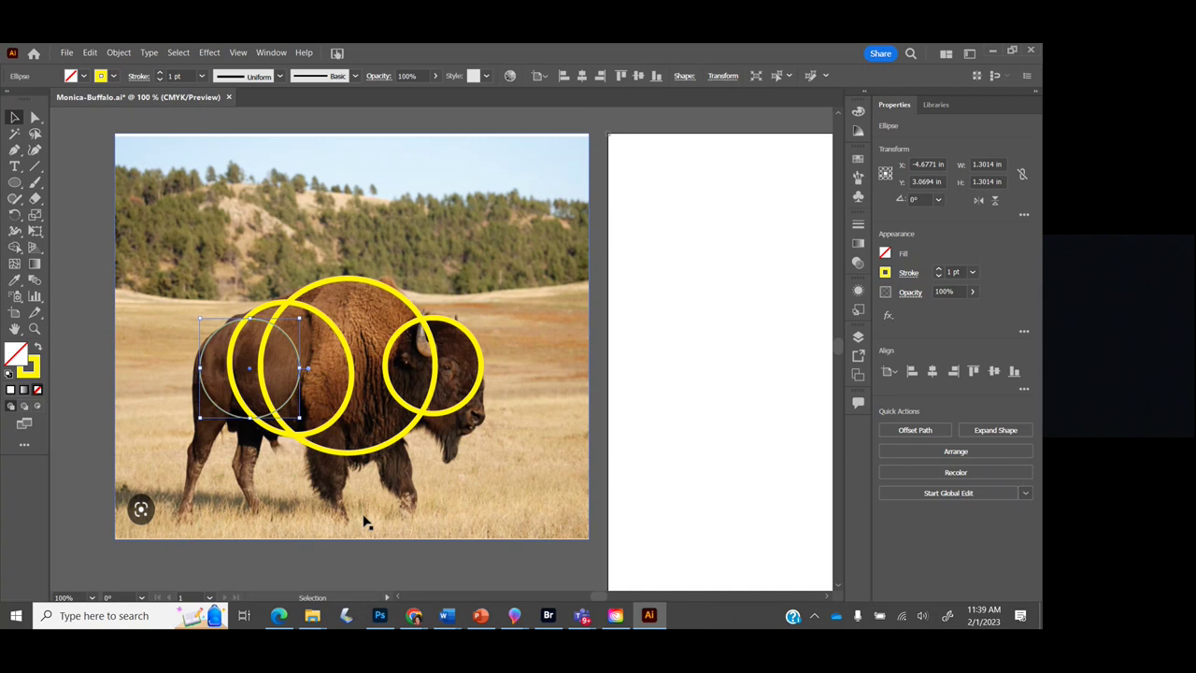
left_click(14, 183)
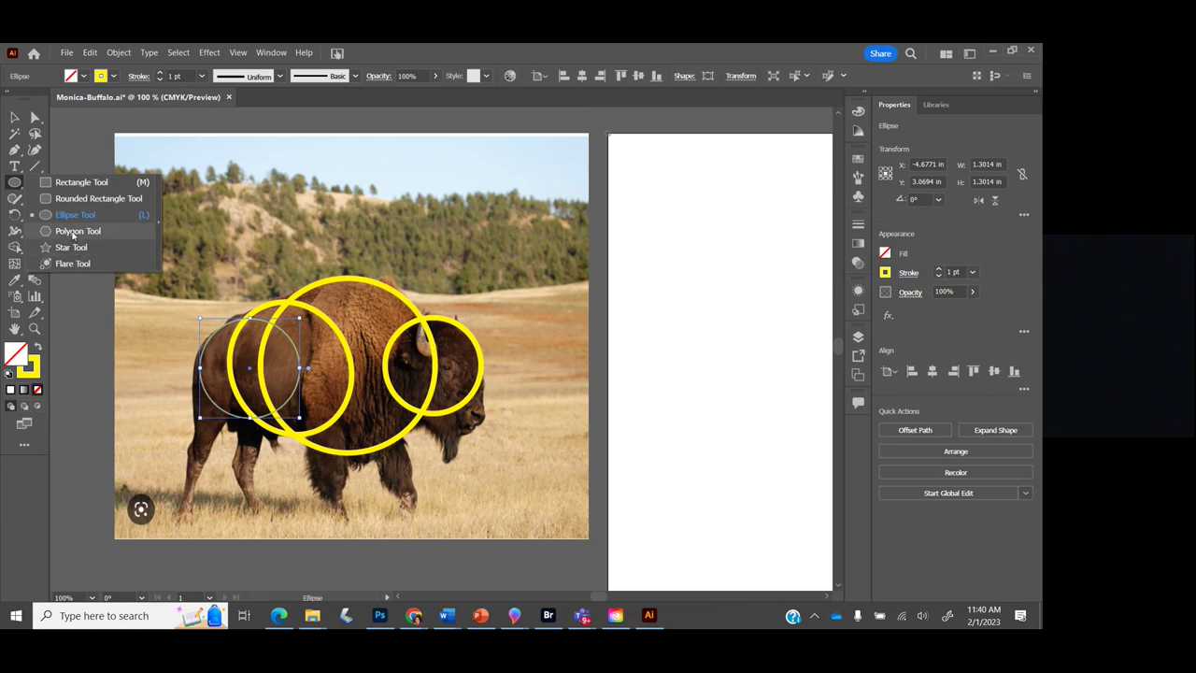
left_click(74, 235)
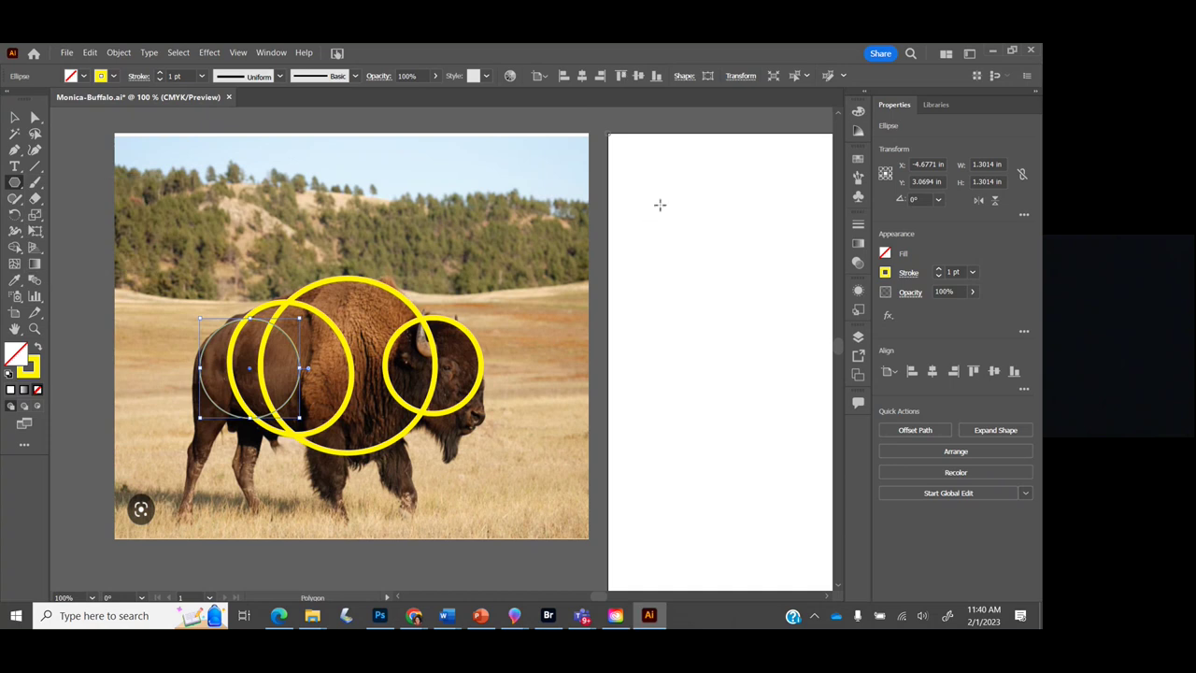
left_click_drag(660, 203, 734, 222)
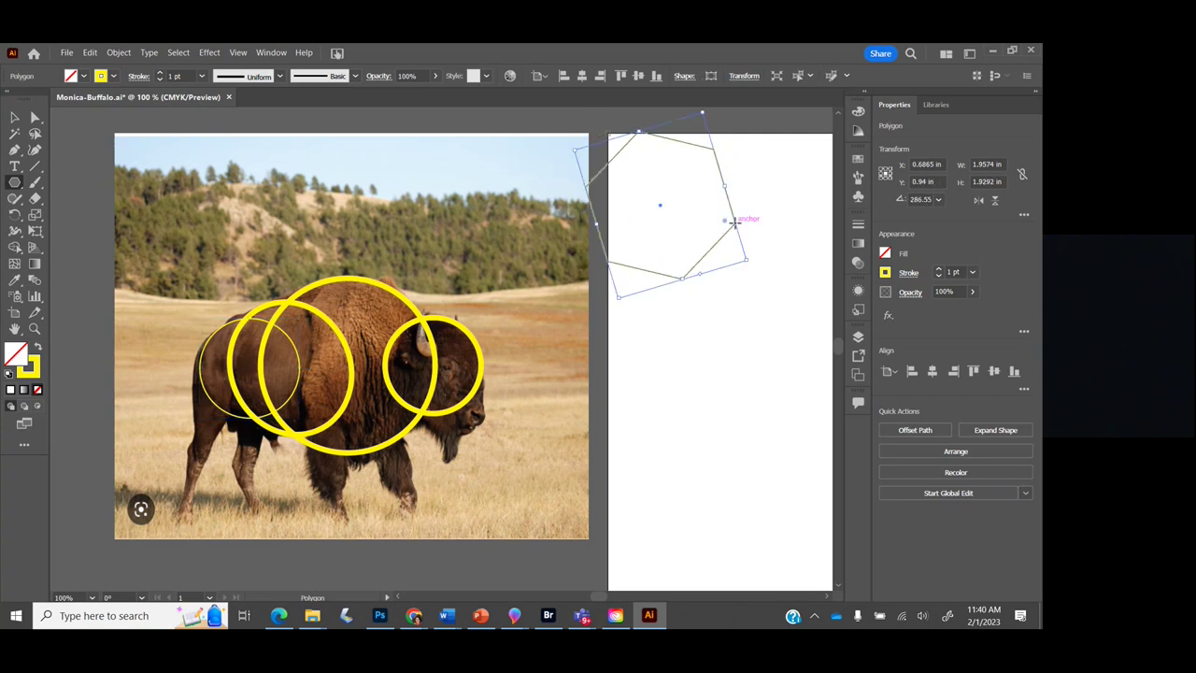
key("ctrl+z")
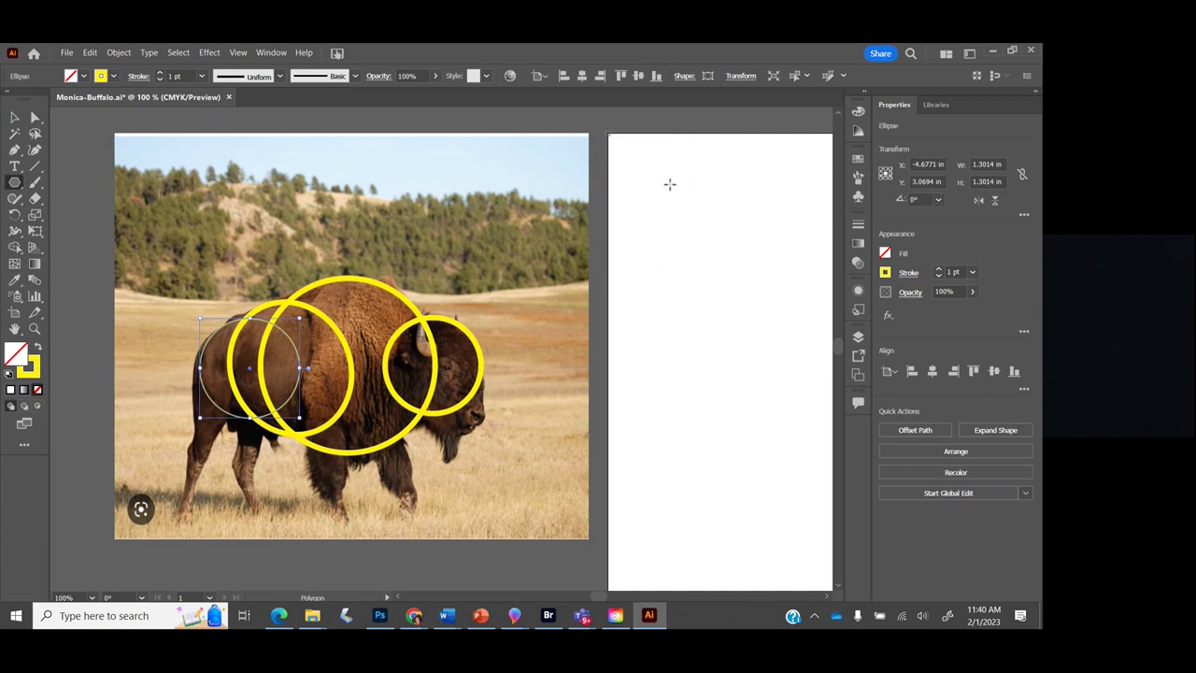
Draw a many-sided polygon about 1.17 in across on the blank artboard with the Polygon tool
left_click_drag(669, 184, 701, 212)
key("Down")
key("Down")
key("Down")
key("Up")
key("Up")
key("Up")
key("Up")
key("Up")
key("Up")
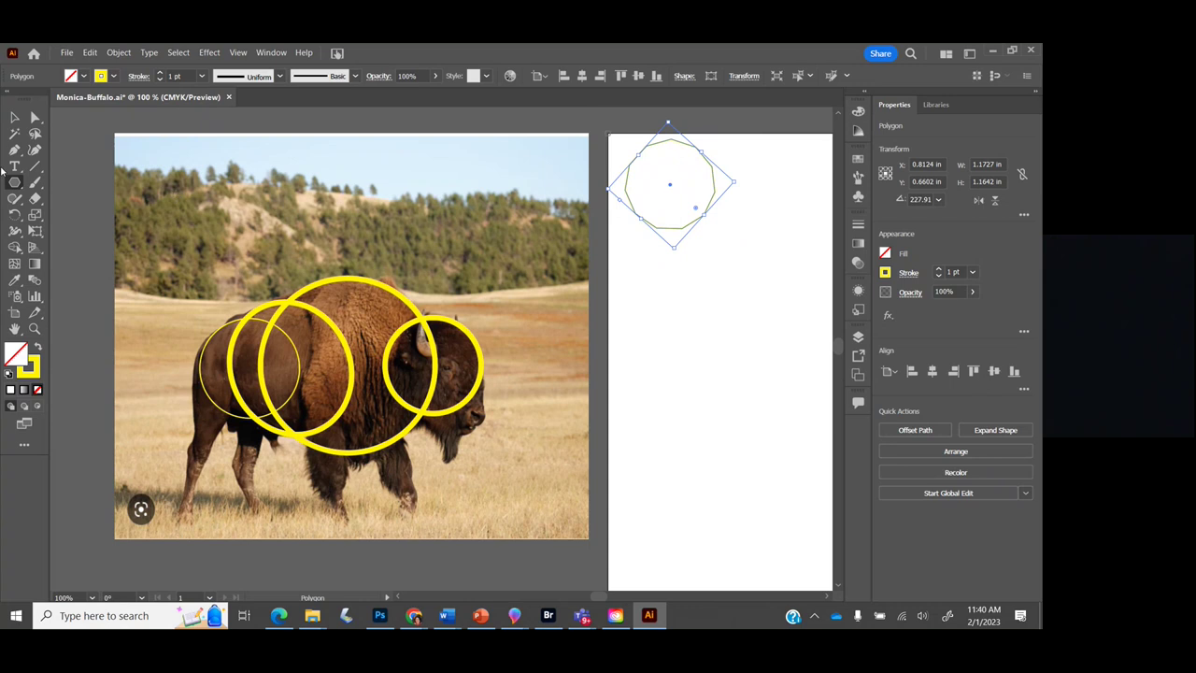
With the Star tool, draw a five-pointed star about 1.44 in across and a small triangle about 0.55 by 0.50 in below the polygon
left_click(15, 183)
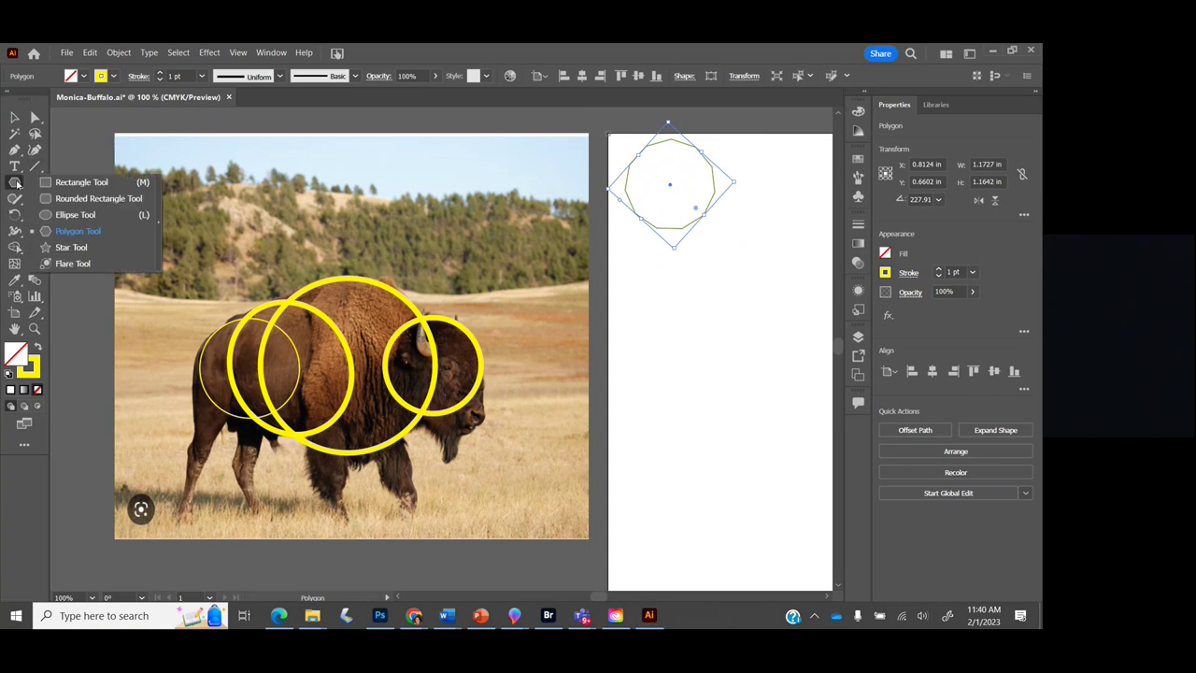
left_click(77, 248)
left_click_drag(641, 268, 699, 323)
key("Down")
key("Down")
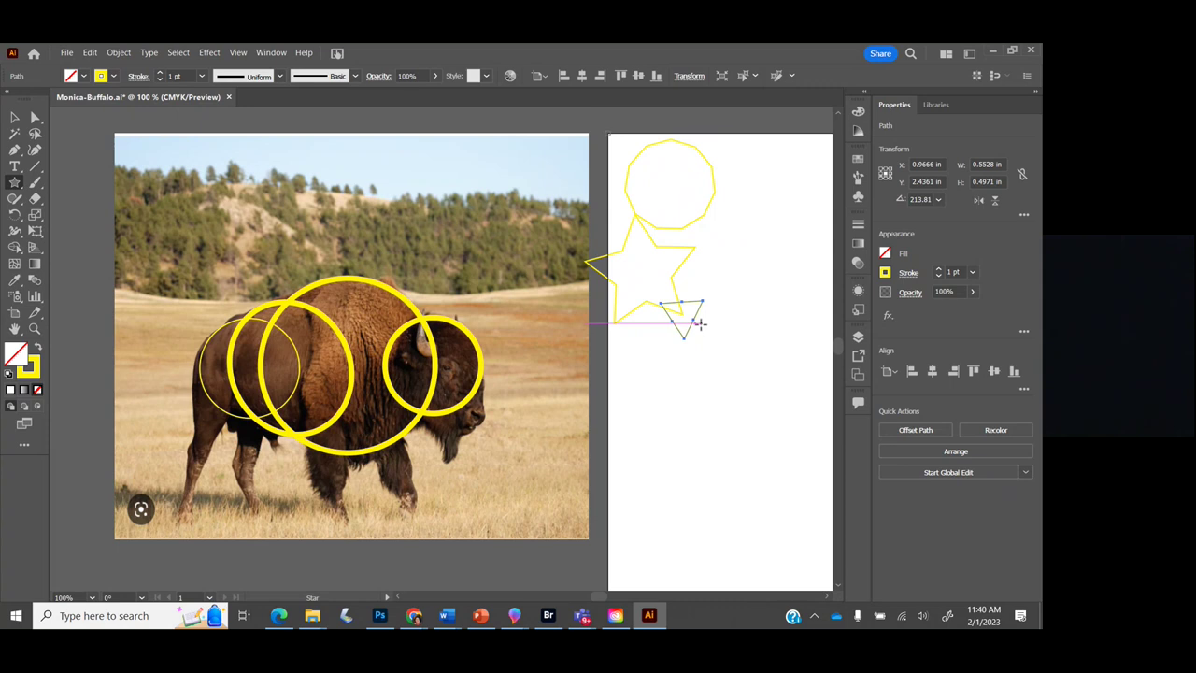
Delete the five-pointed star between the polygon and the small triangle
key("ctrl+=")
key("ctrl+=")
key("ctrl+=")
key("ctrl+=")
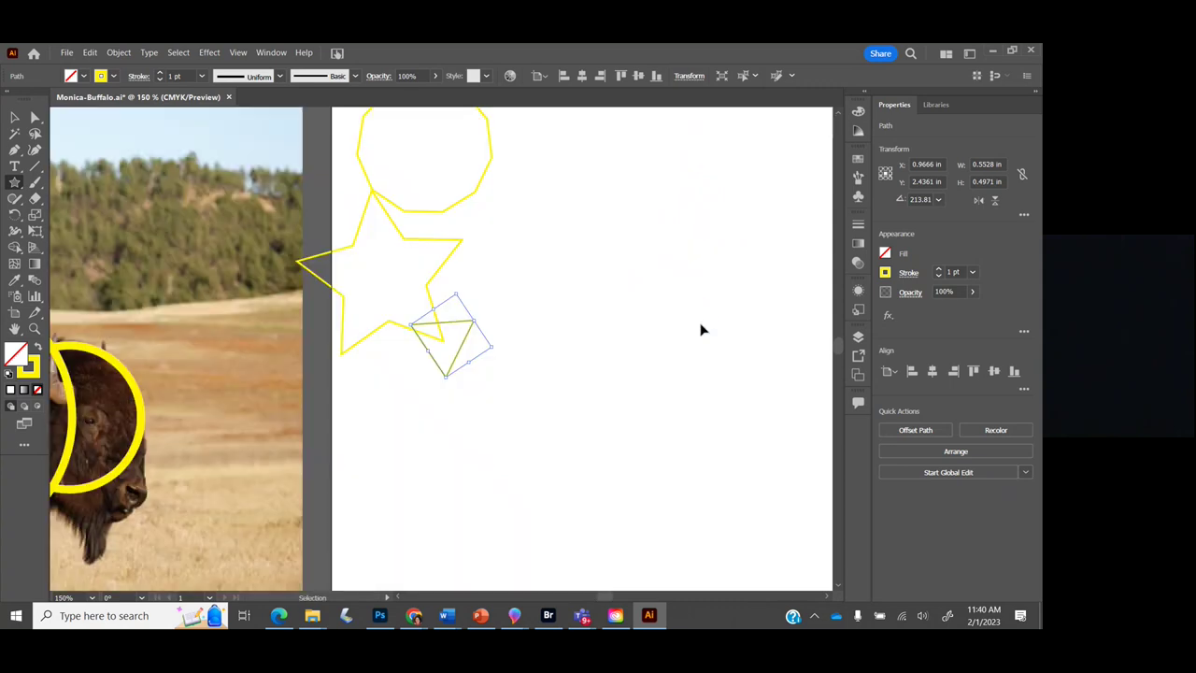
key("ctrl+=")
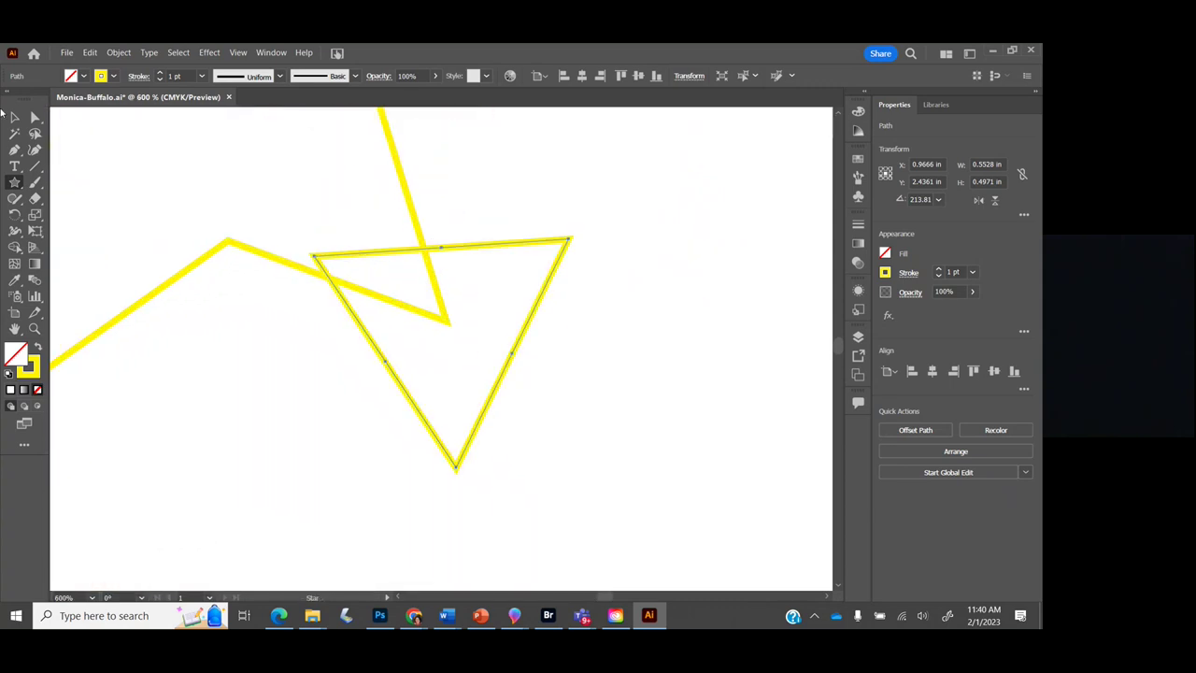
left_click(14, 118)
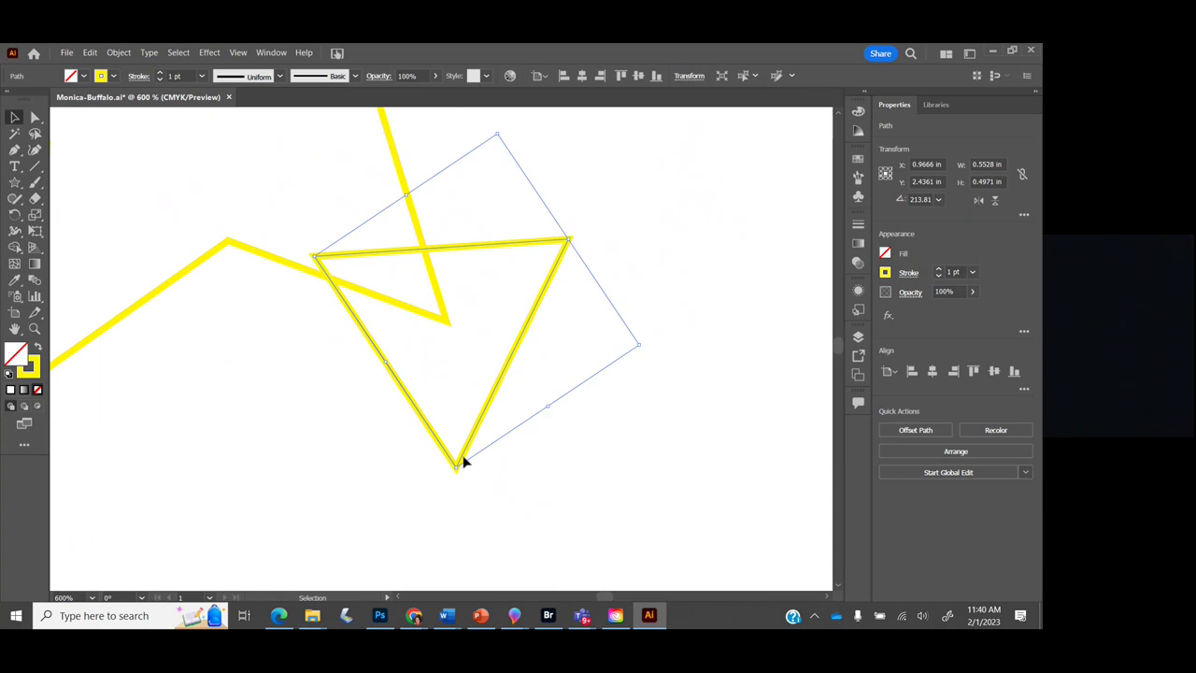
left_click(505, 510)
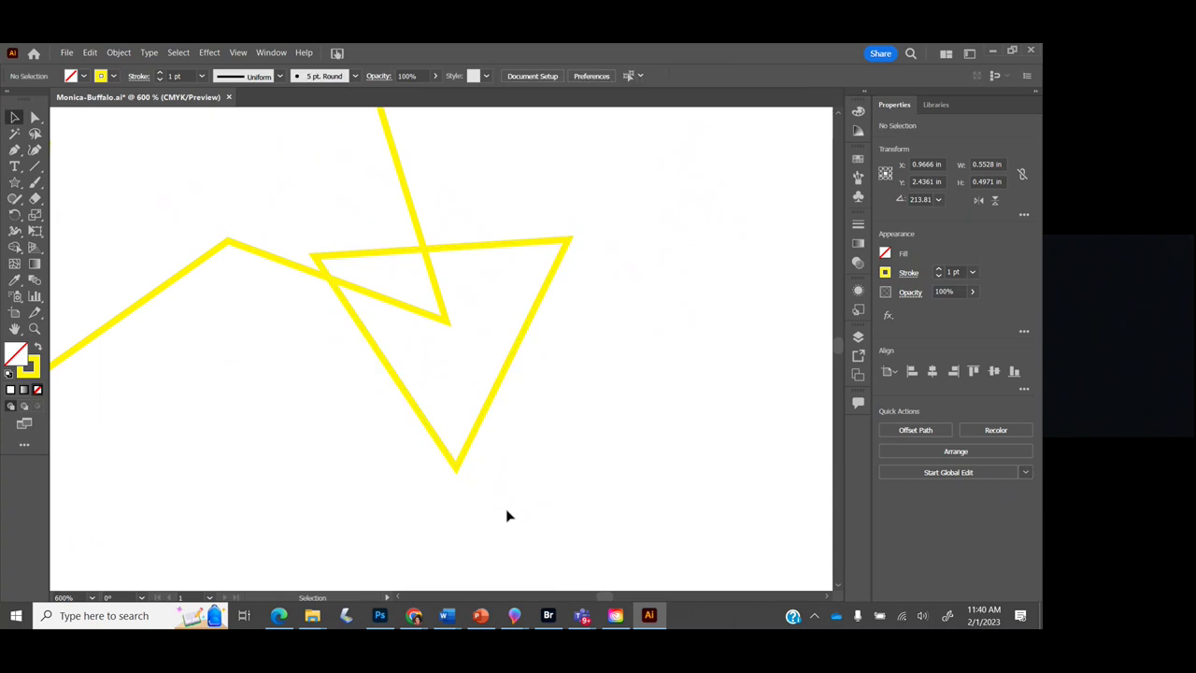
left_click(222, 248)
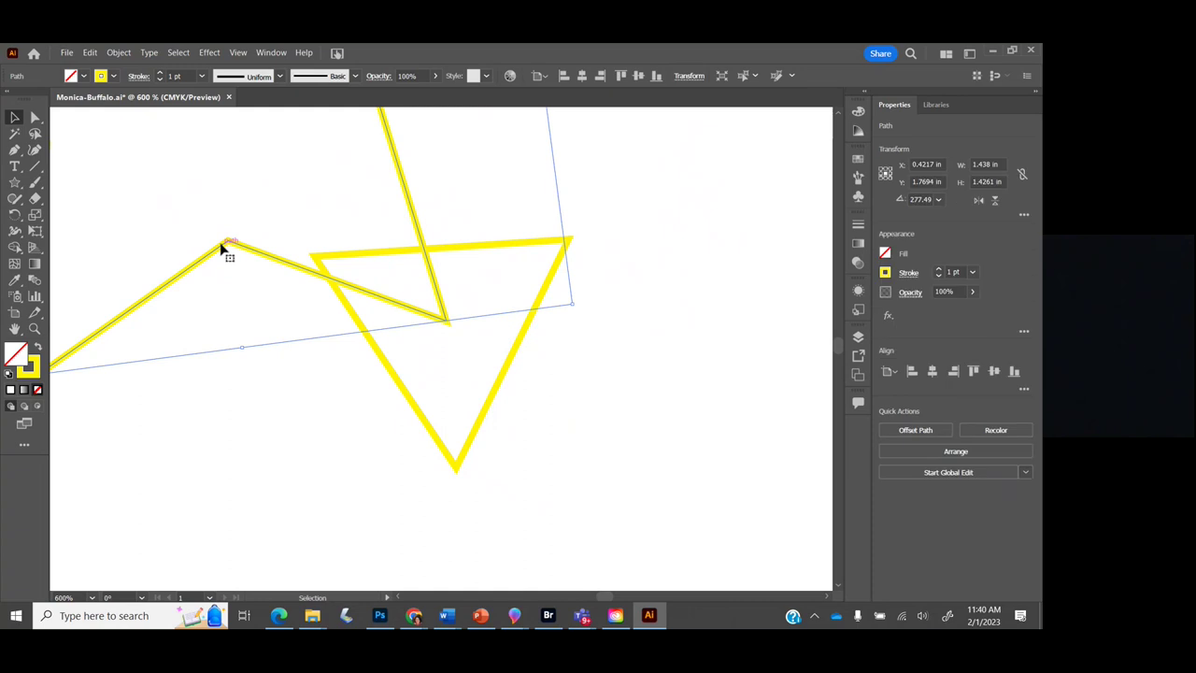
key("ctrl+minus")
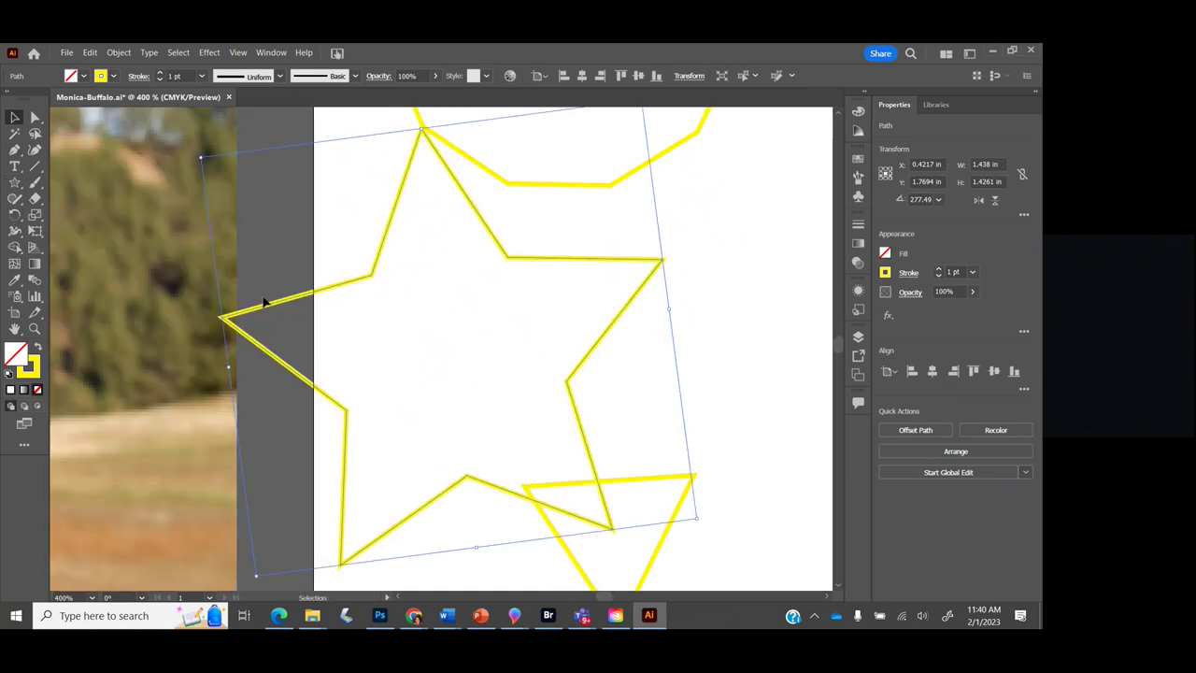
left_click(15, 181)
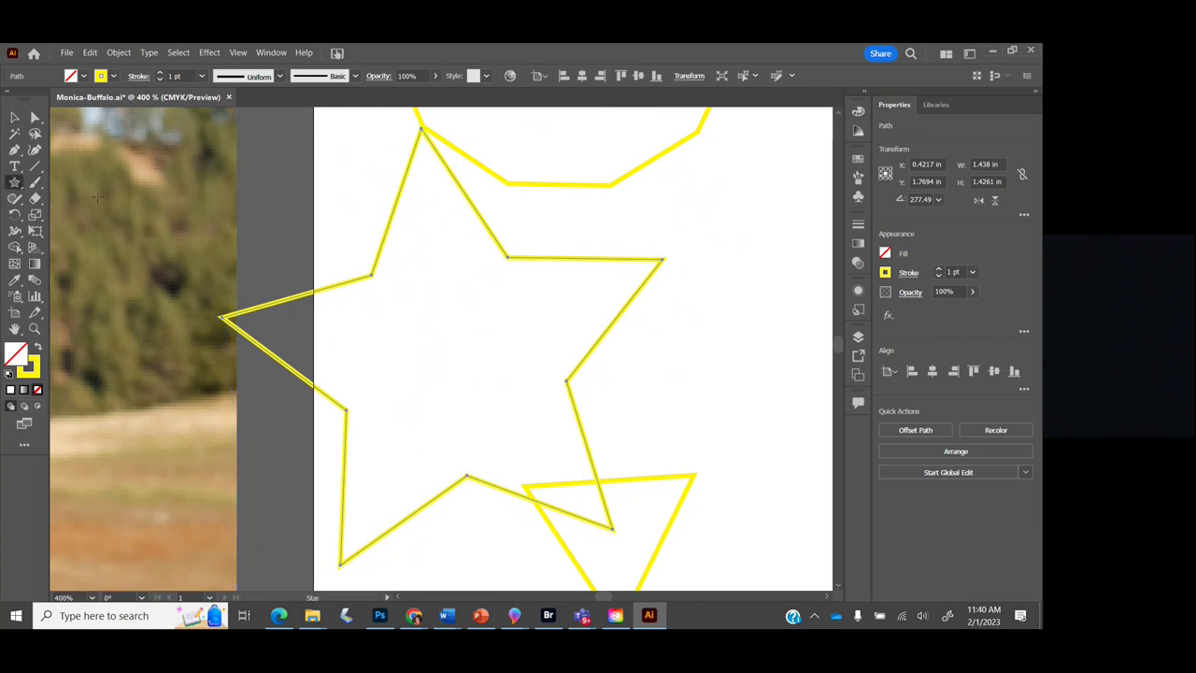
key("Delete")
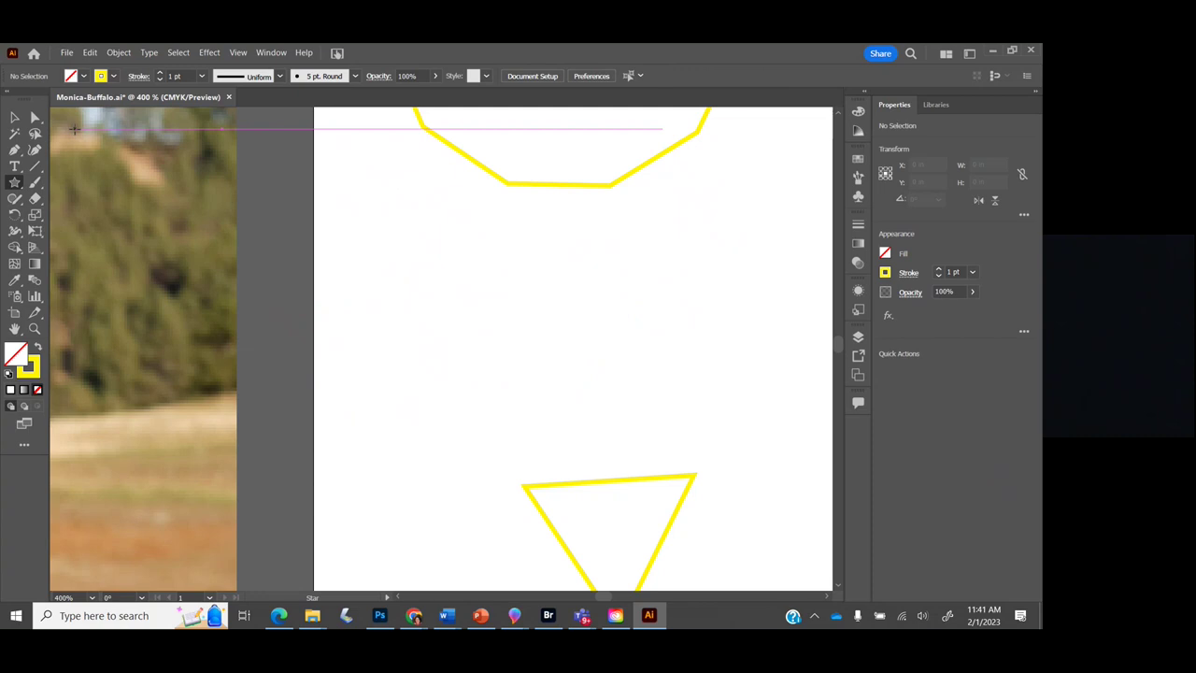
key("ctrl+1")
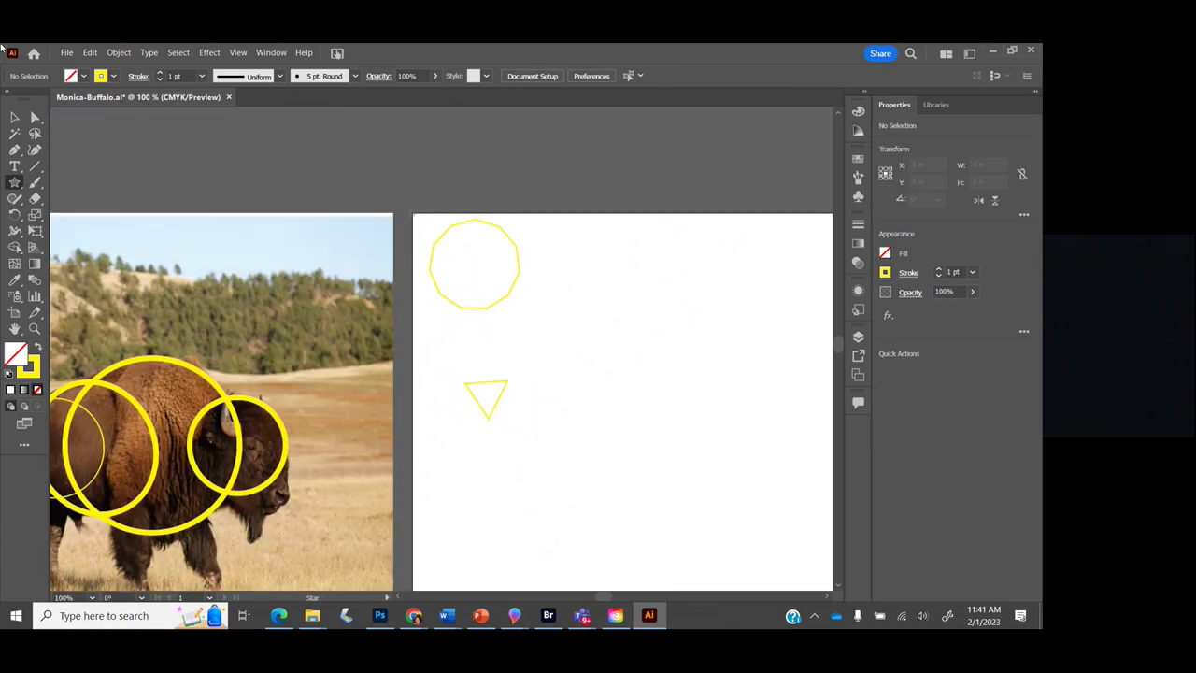
left_click_drag(562, 313, 662, 401)
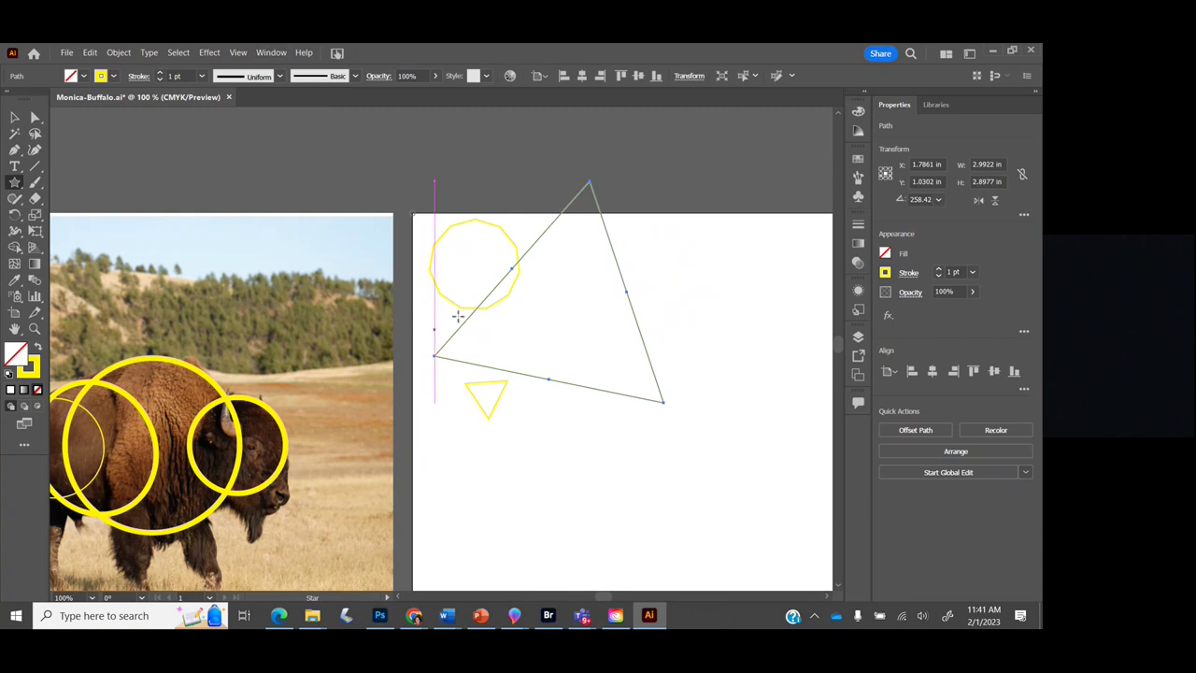
left_click(14, 118)
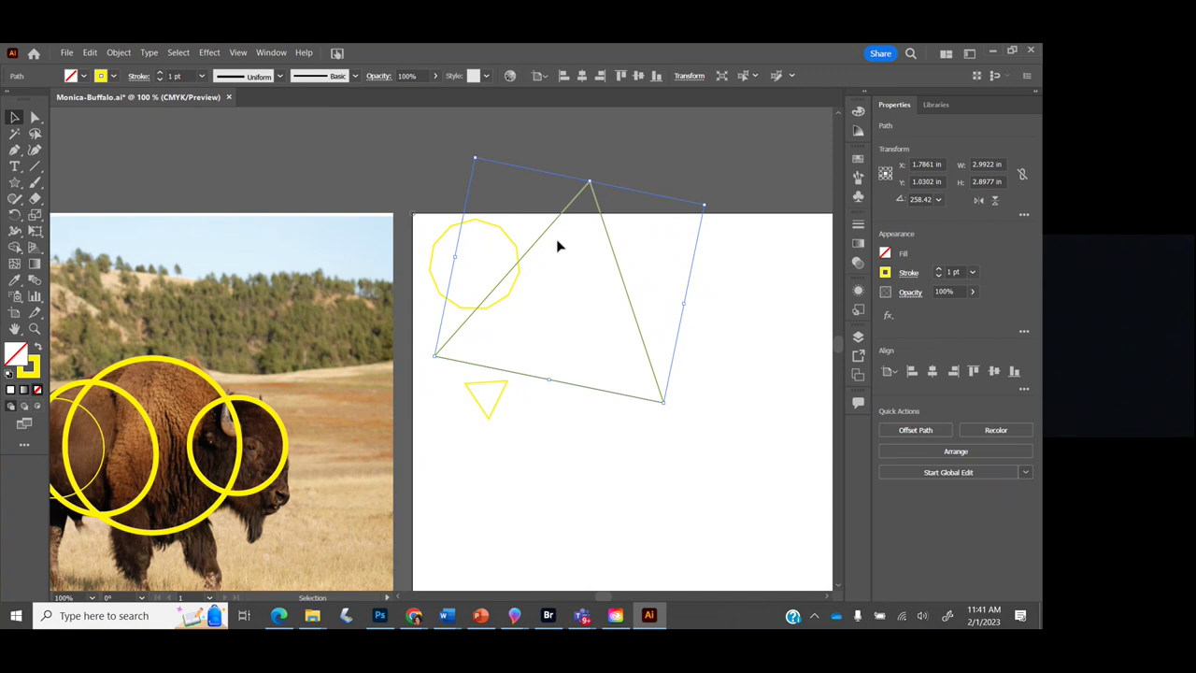
key("Delete")
left_click_drag(558, 242, 660, 302)
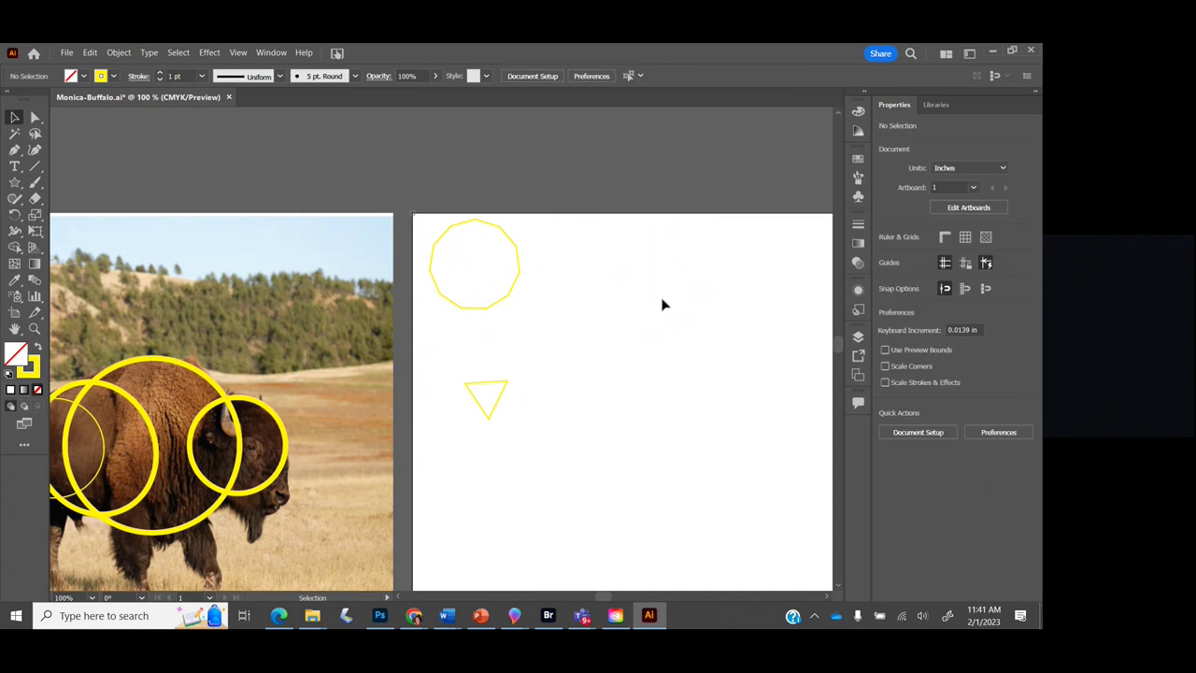
Draw a four-pointed star beside the polygon with the Star tool, varying its number of points while drawing
left_click(15, 183)
left_click_drag(599, 300, 673, 374)
key("Up")
key("Up")
key("Up")
key("Up")
key("Up")
key("Up")
key("Up")
key("Up")
key("Up")
key("Up")
key("Down")
key("Down")
key("Down")
key("Down")
key("Down")
key("Down")
key("Down")
key("Down")
key("Down")
key("Down")
key("Up")
Draw a large triangle about 2.25 by 2.30 in with the Star tool, and delete the four-pointed star above it
left_click_drag(642, 423, 712, 500)
key("Down")
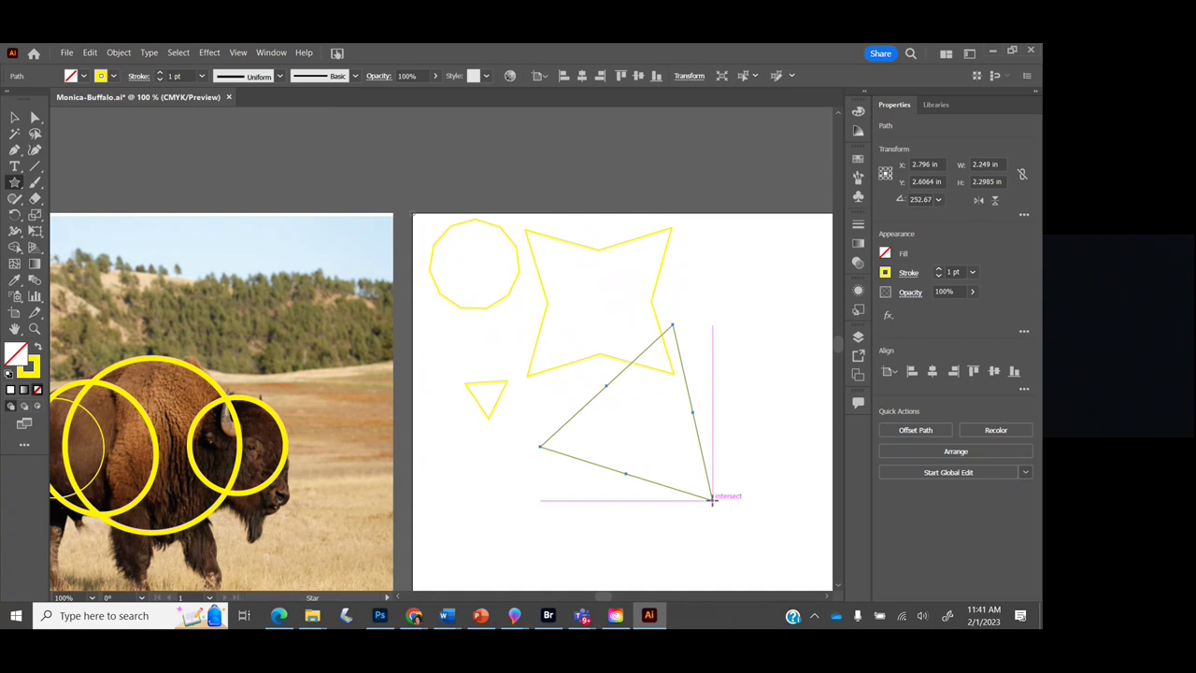
key("v")
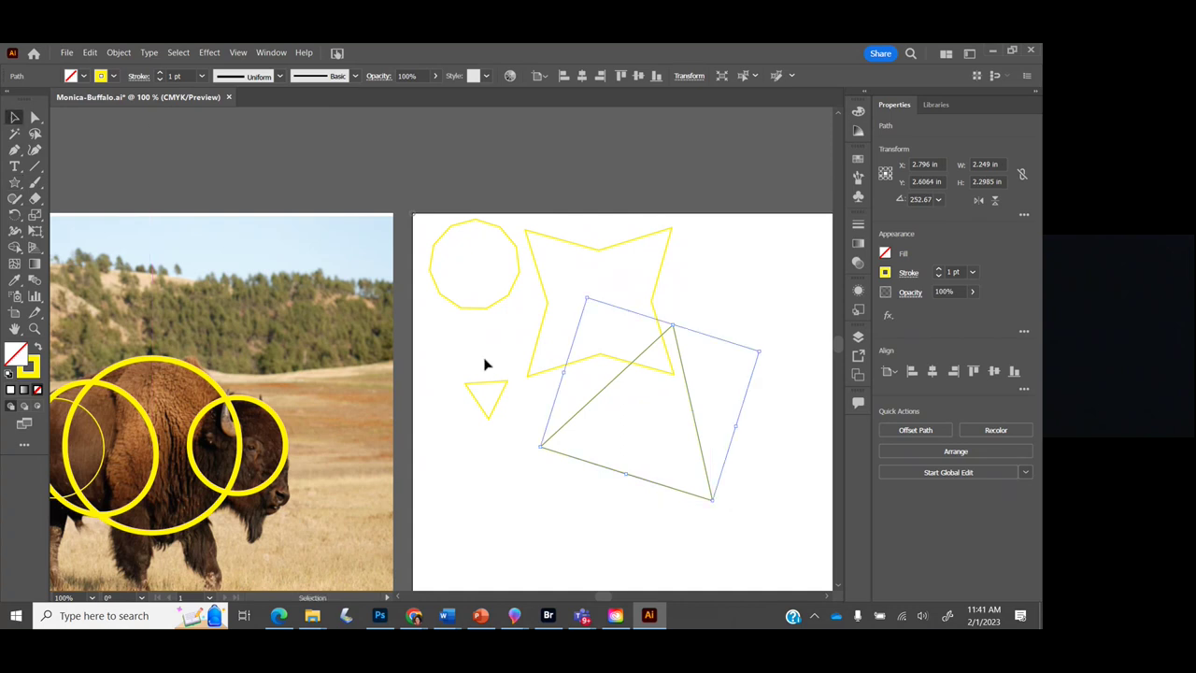
left_click(532, 334)
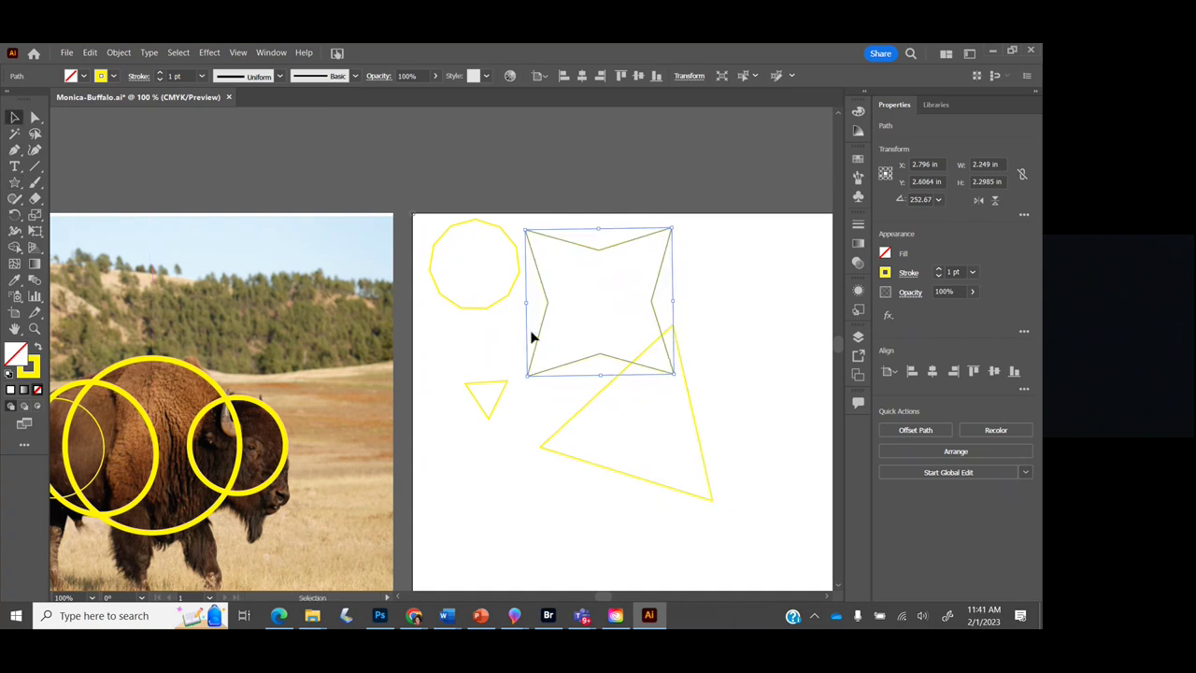
key("Delete")
Narrow the large triangle to about 1.06 by 2.09 in, and delete the polygon and the small triangle
left_click(455, 214)
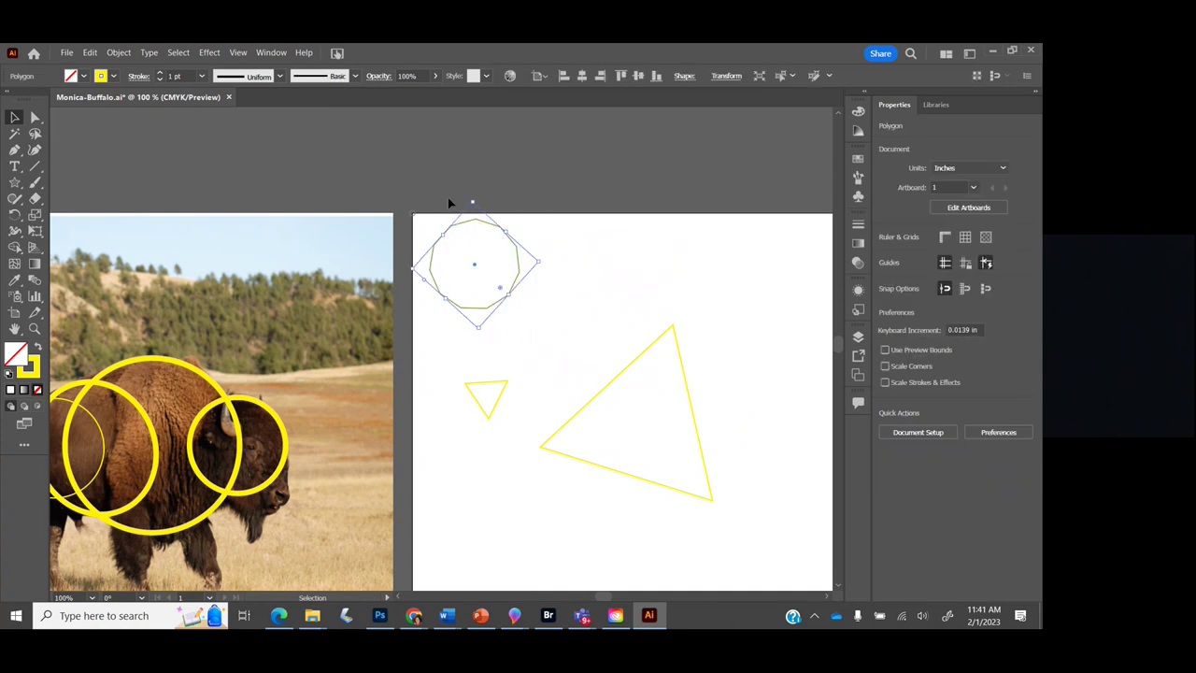
left_click(624, 345)
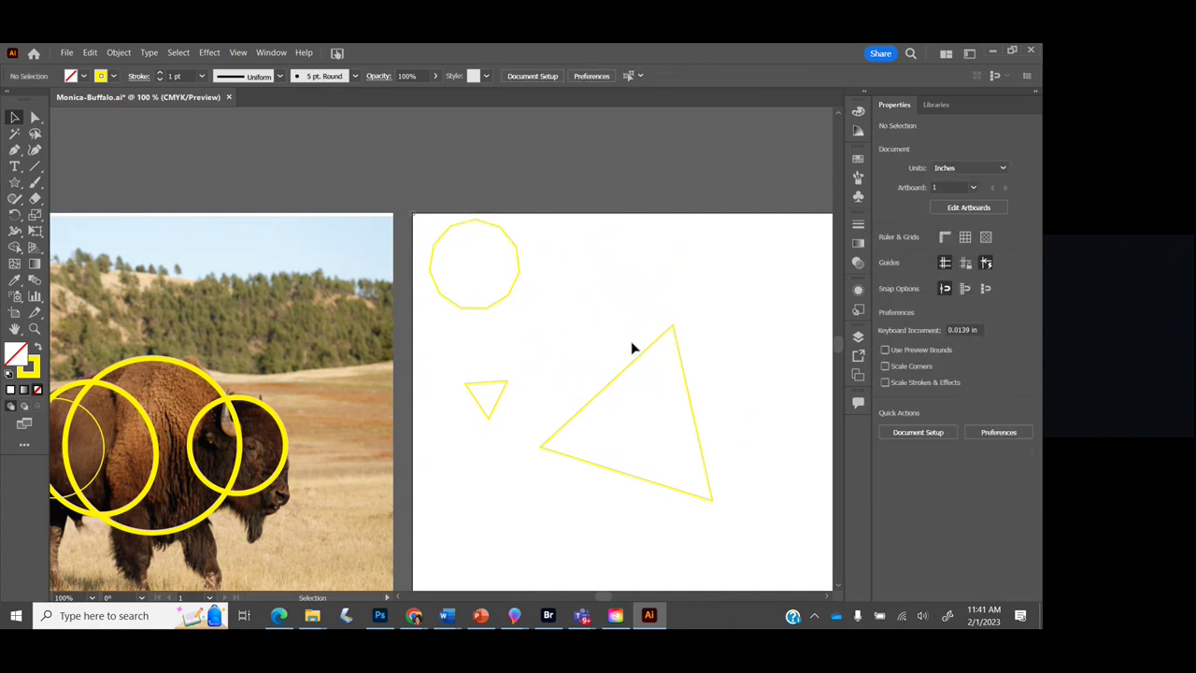
left_click(640, 356)
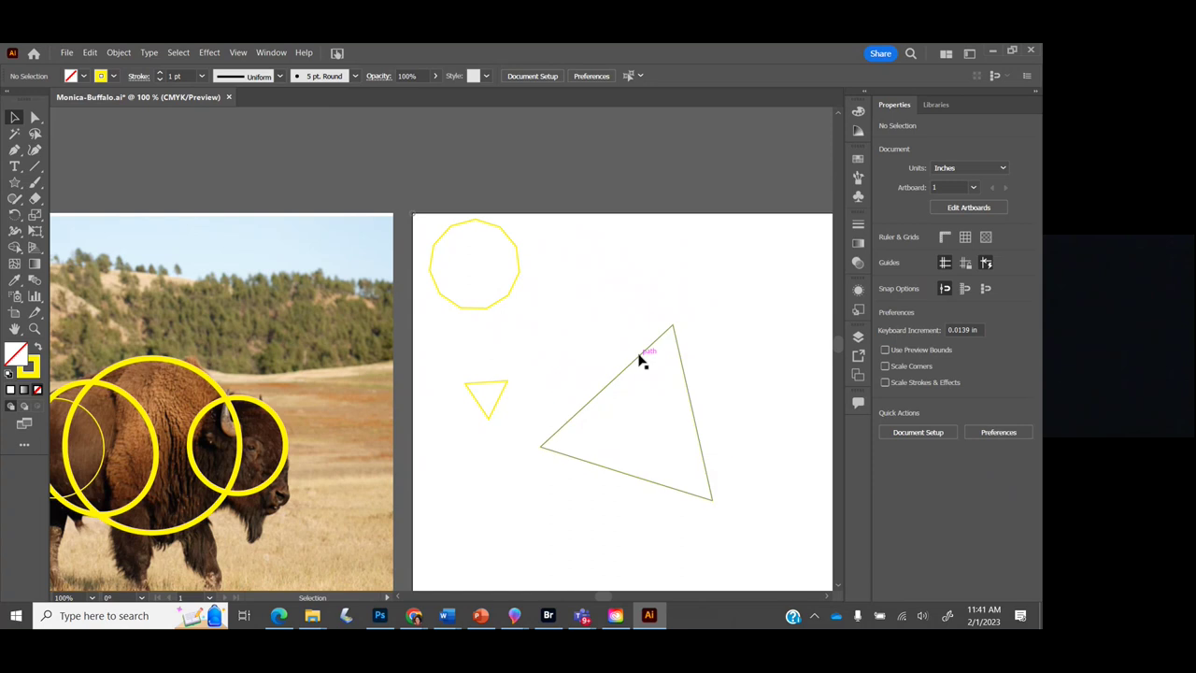
left_click_drag(567, 373, 667, 406)
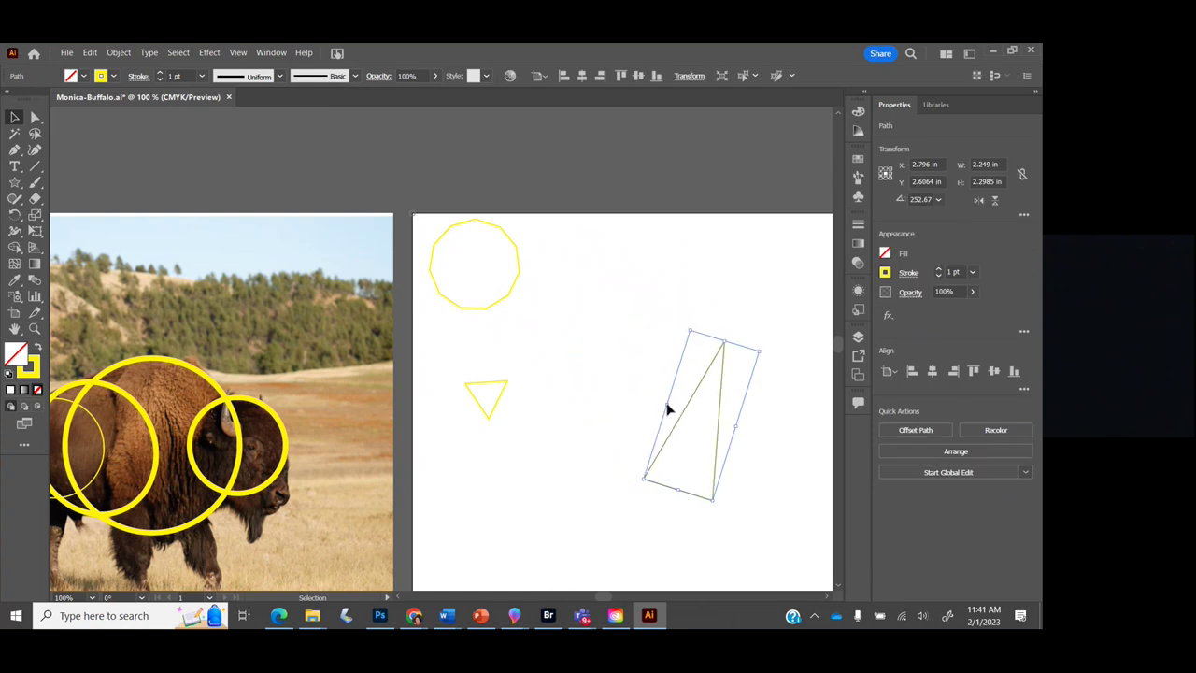
left_click_drag(494, 529, 494, 529)
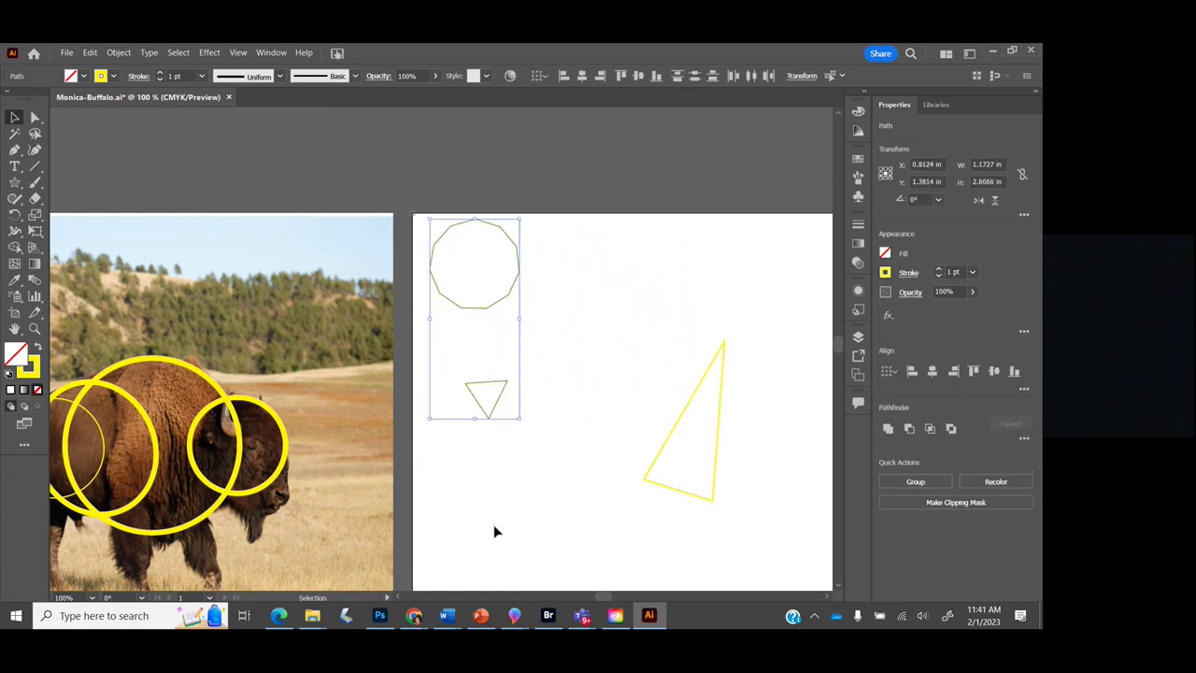
key("Delete")
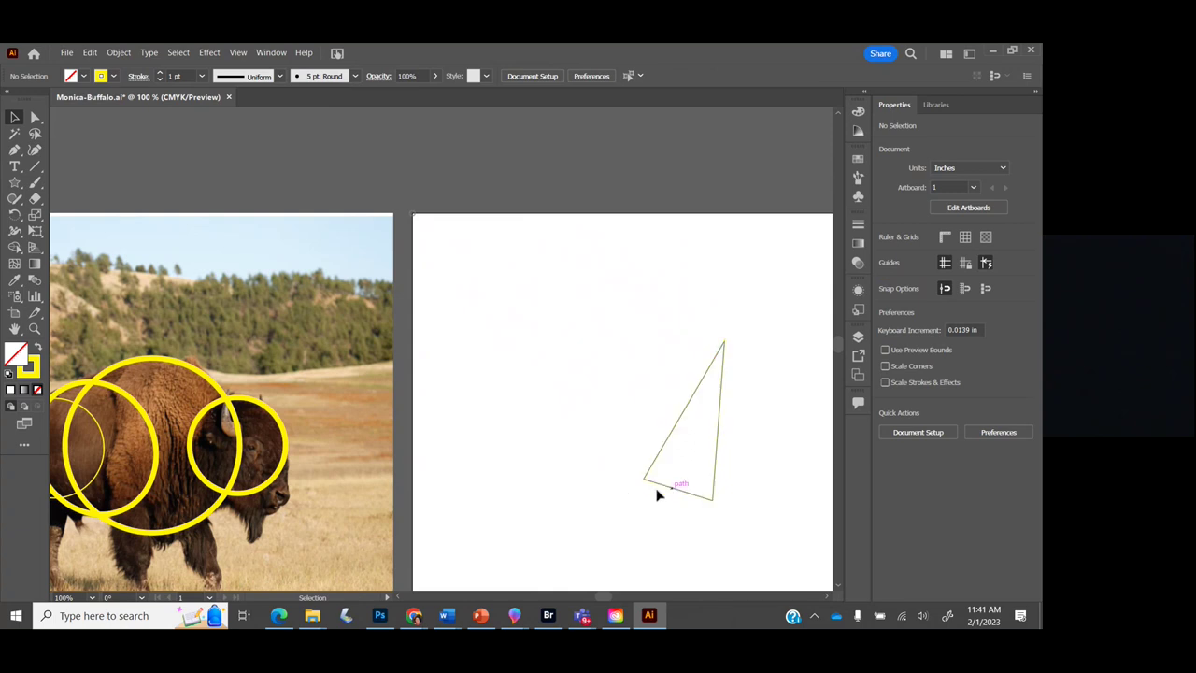
Place the narrow triangle over the bison's head at about X -2.09, Y 3.45 in, rotated to about 123° with its tip past the muzzle
left_click_drag(657, 495, 470, 420)
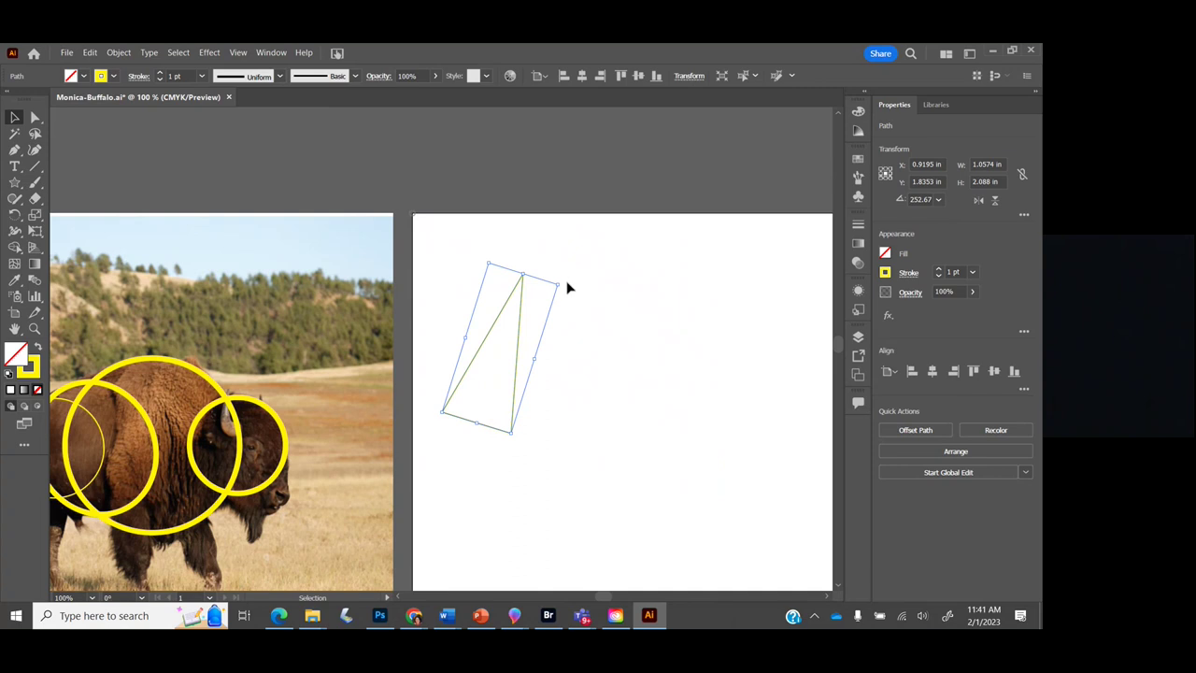
left_click_drag(562, 279, 300, 546)
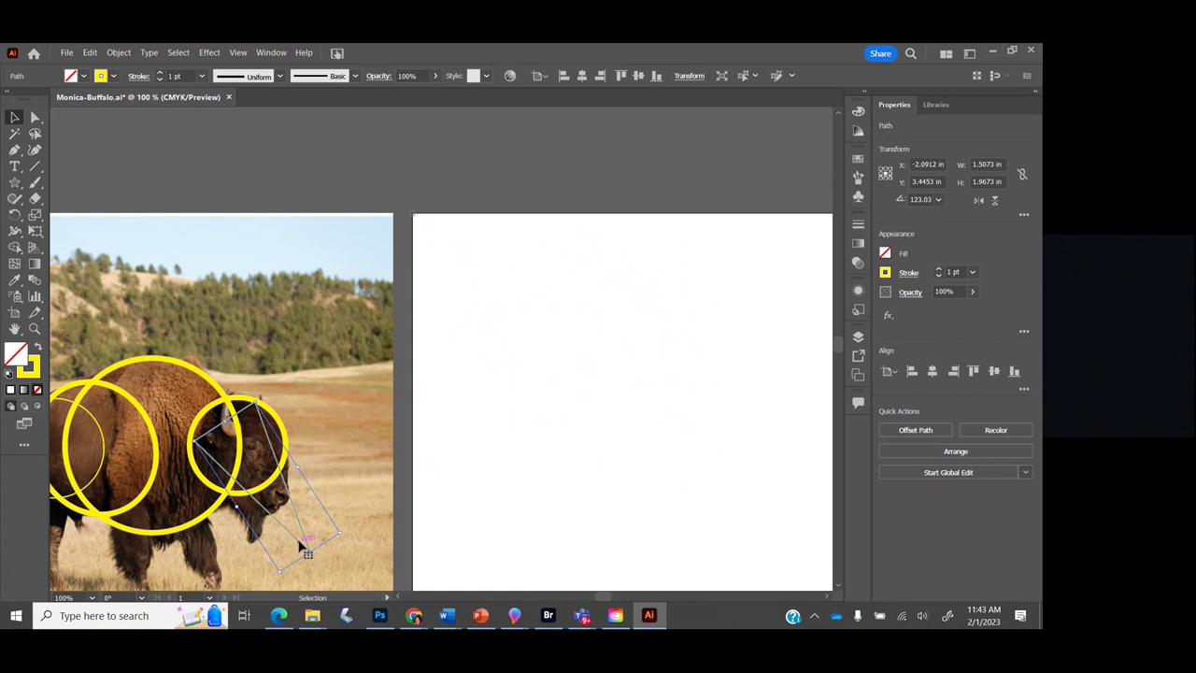
Pull the head triangle's tip in to the bison's mouth at about X -1.63, Y 3.82 in, and round that corner to about 0.246 in
left_click(35, 118)
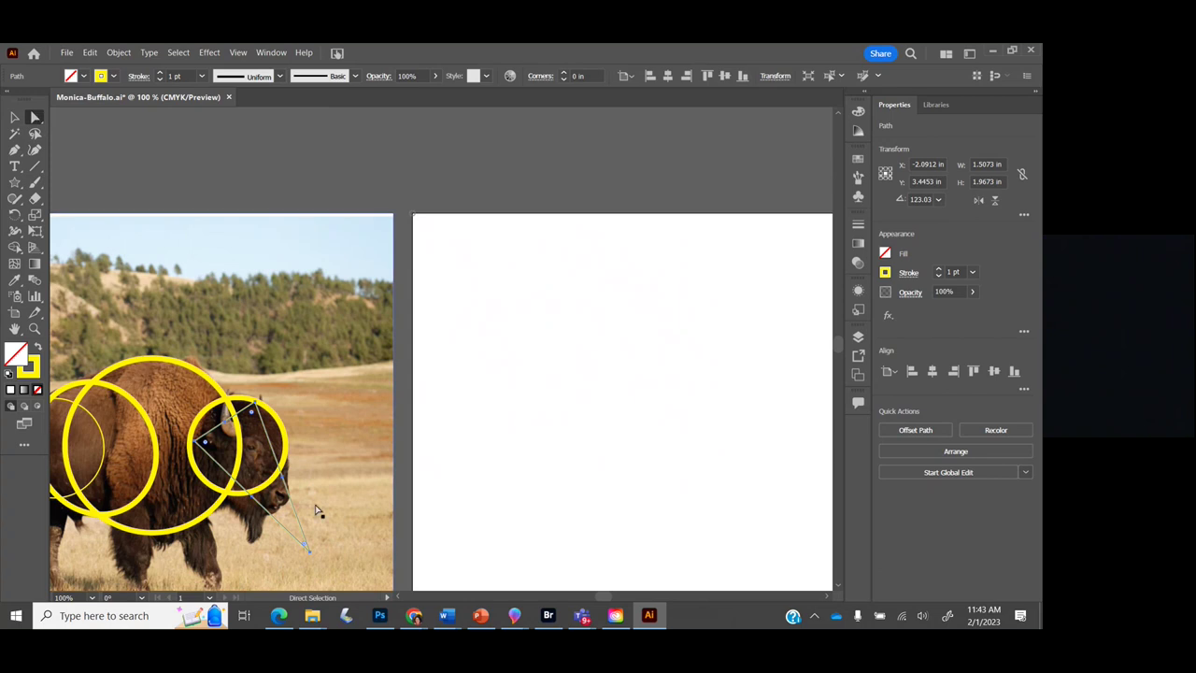
key("ctrl+plus")
key("ctrl+plus")
key("ctrl+plus")
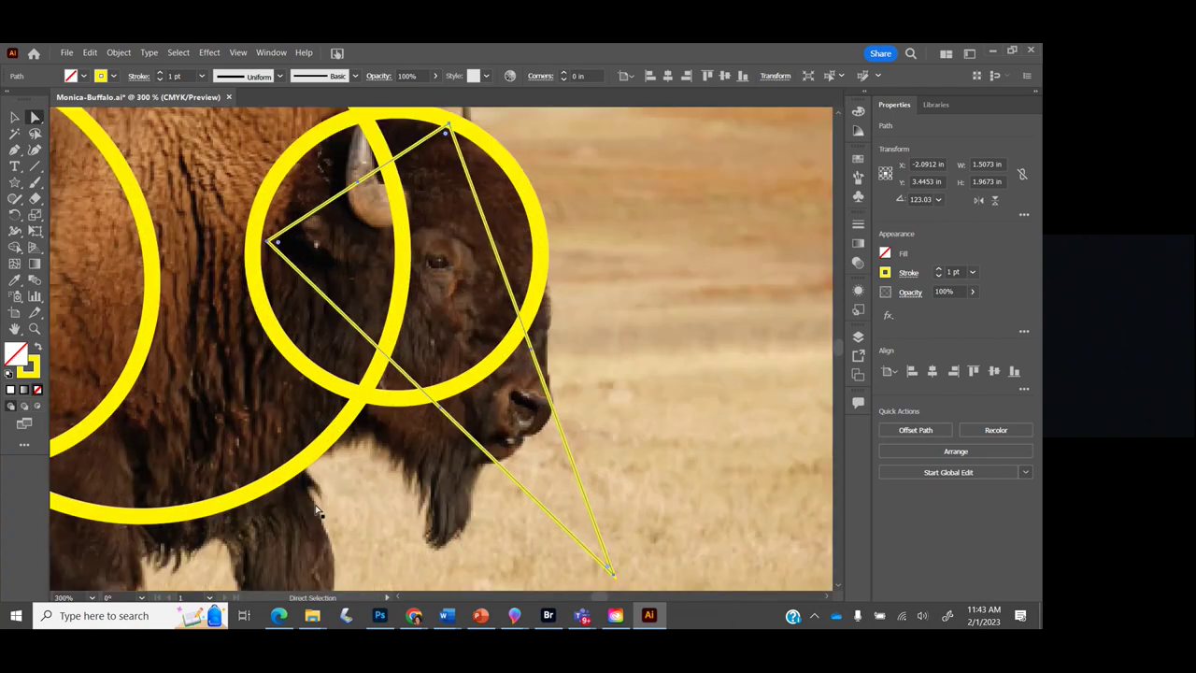
scroll(317, 511, "down", 2)
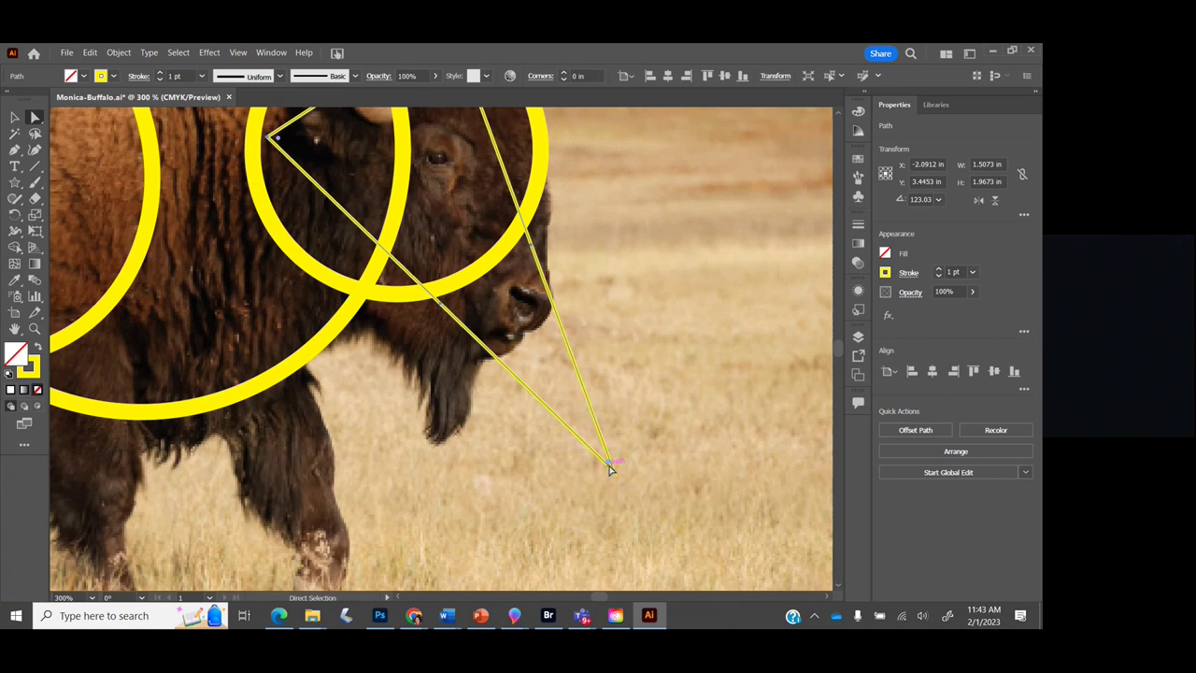
left_click_drag(611, 470, 543, 329)
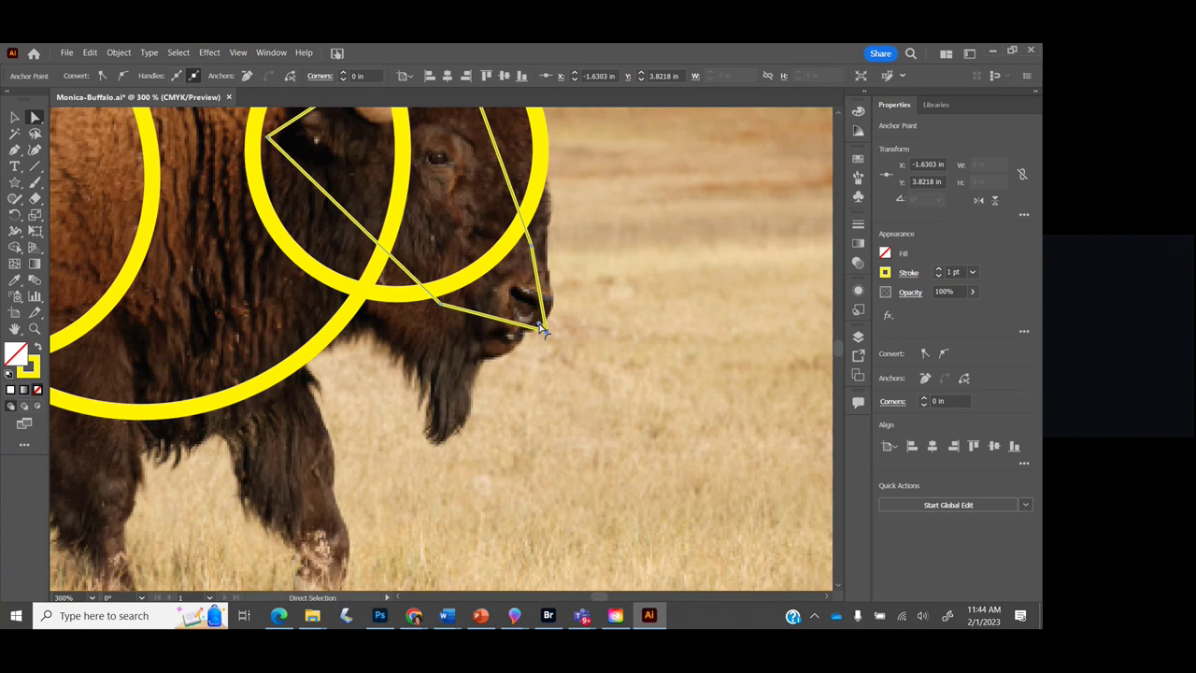
left_click_drag(542, 329, 449, 227)
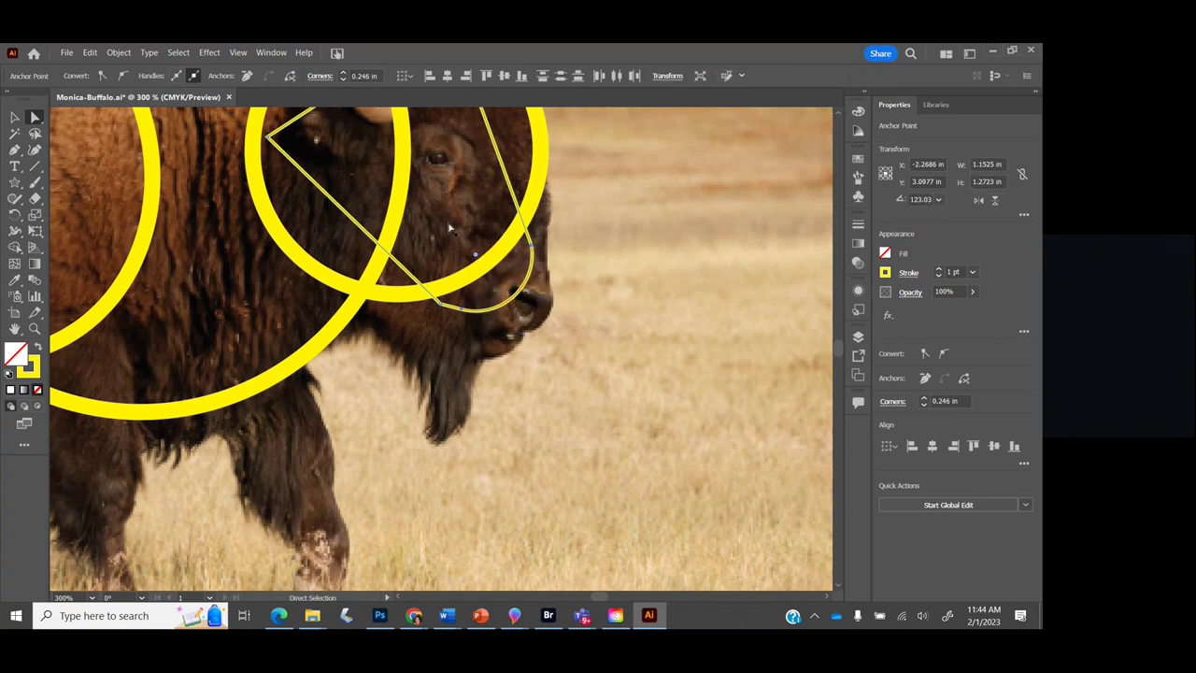
Enlarge the rounded head triangle to about 1.34 by 1.50 in so it extends down over the bison's muzzle
left_click(14, 117)
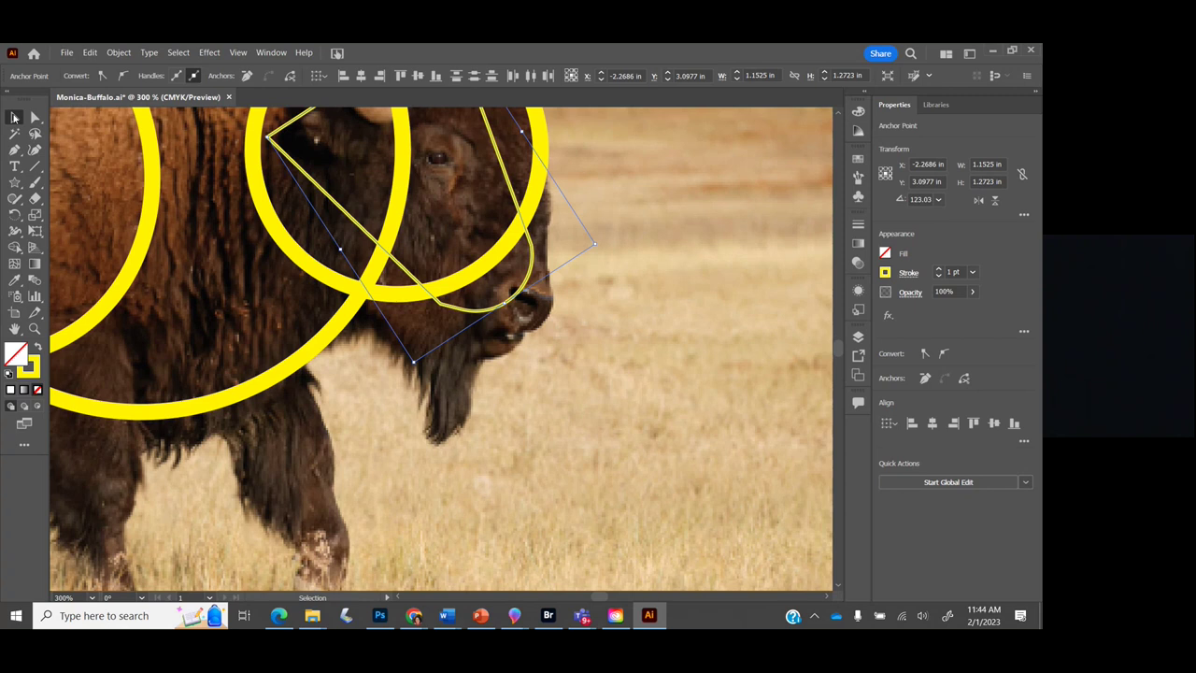
key("ctrl+minus")
key("ctrl+minus")
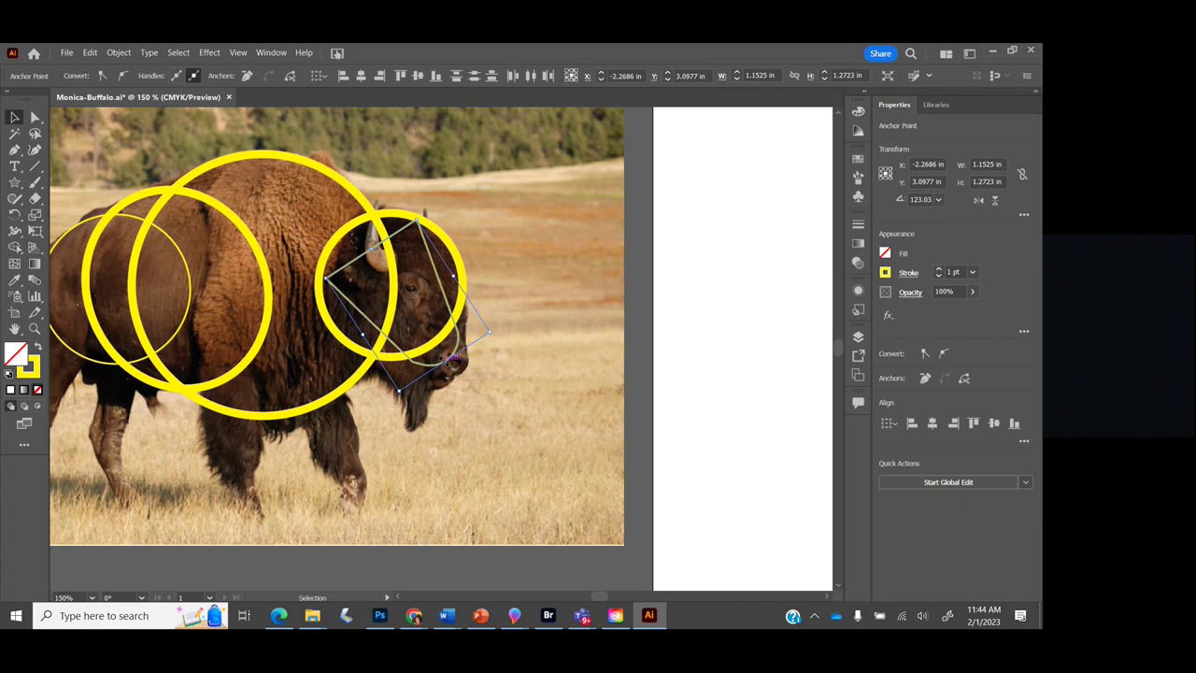
left_click_drag(400, 392, 402, 422)
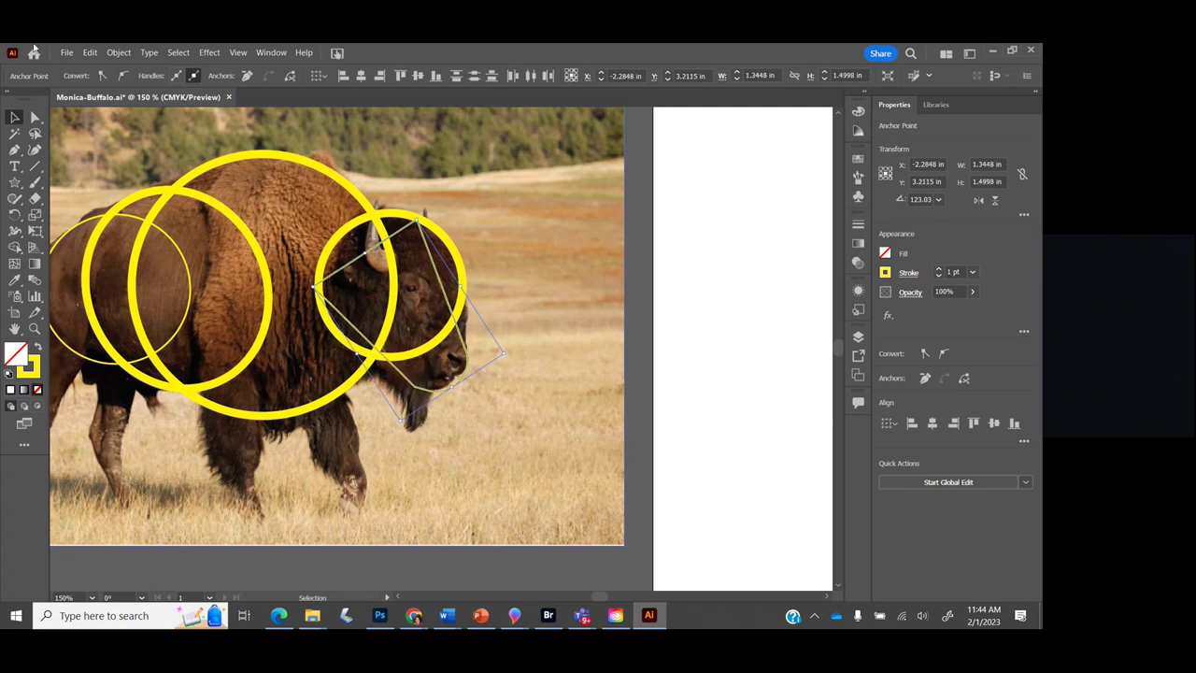
Round the head triangle's rear corner, behind the bison's ear, to about 0.28 in
left_click(36, 117)
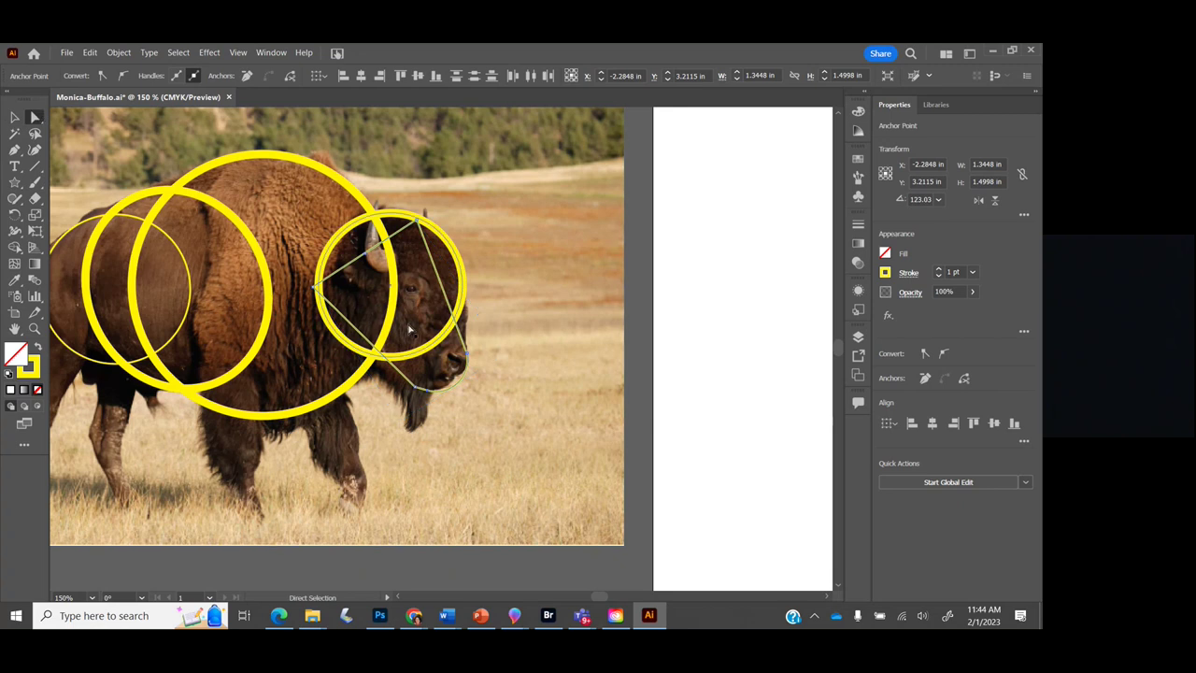
left_click(314, 288)
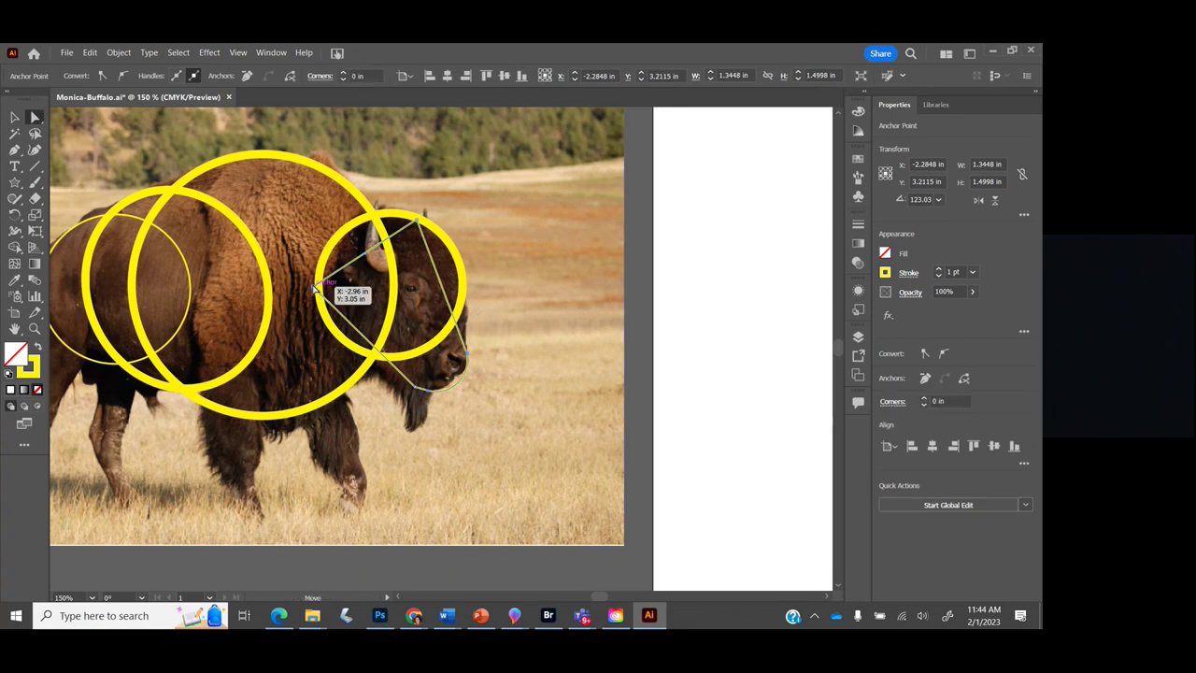
mouse_move(314, 288)
left_mouse_down()
mouse_move(228, 281)
mouse_move(305, 287)
left_mouse_up()
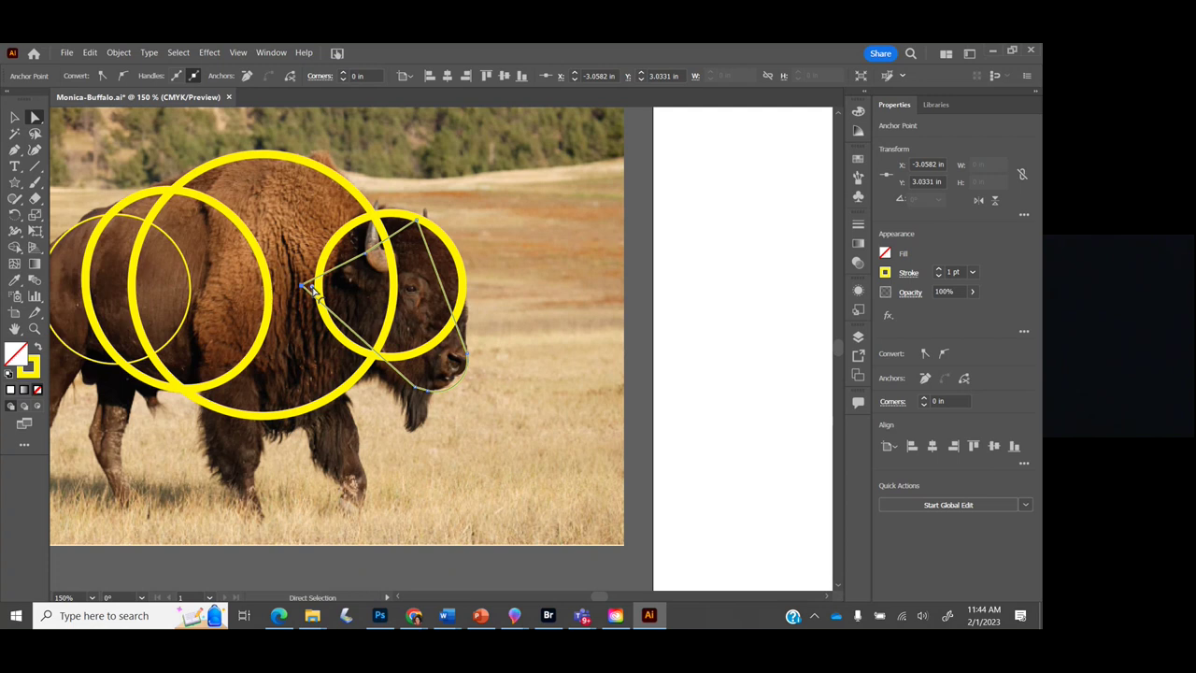
left_click_drag(314, 291, 348, 308)
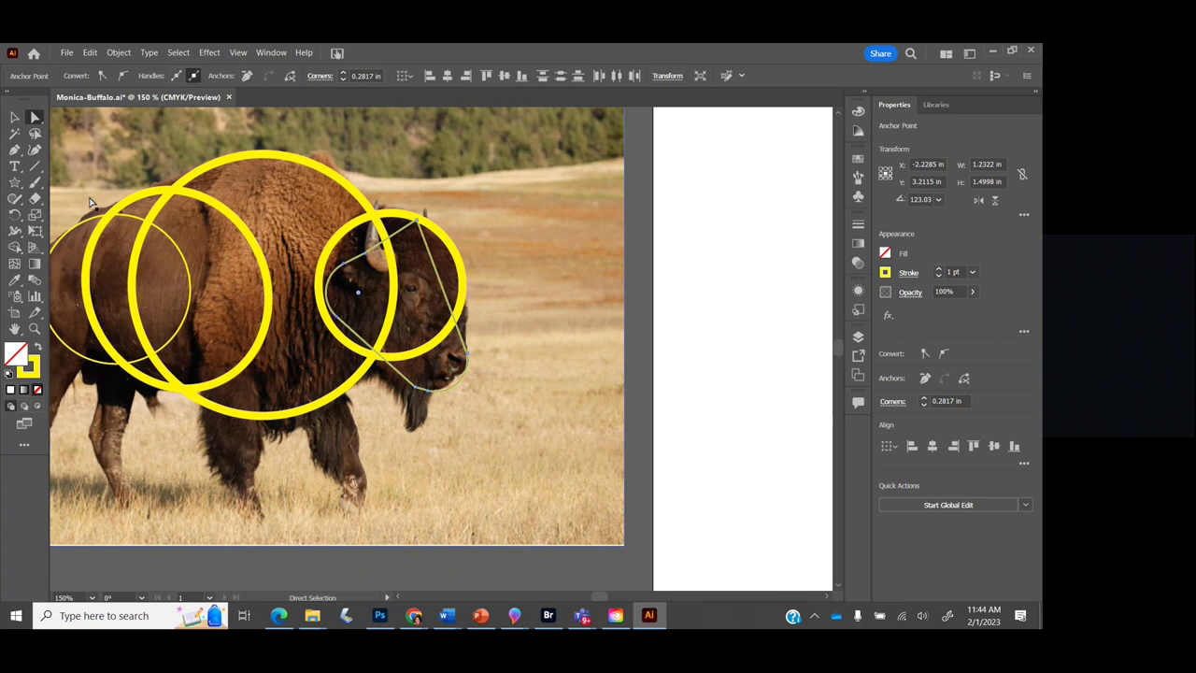
Try to move the direction handle above the forward side of the large hump circle
left_click(213, 165)
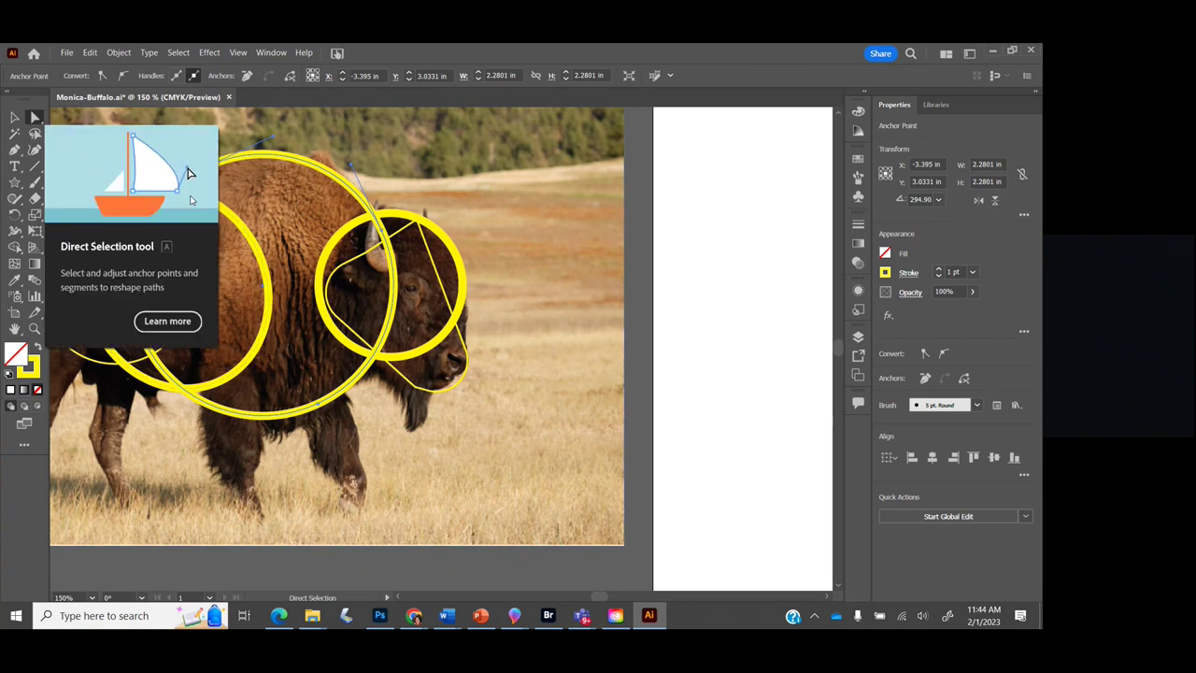
key("ctrl+equal")
key("ctrl+equal")
key("ctrl+equal")
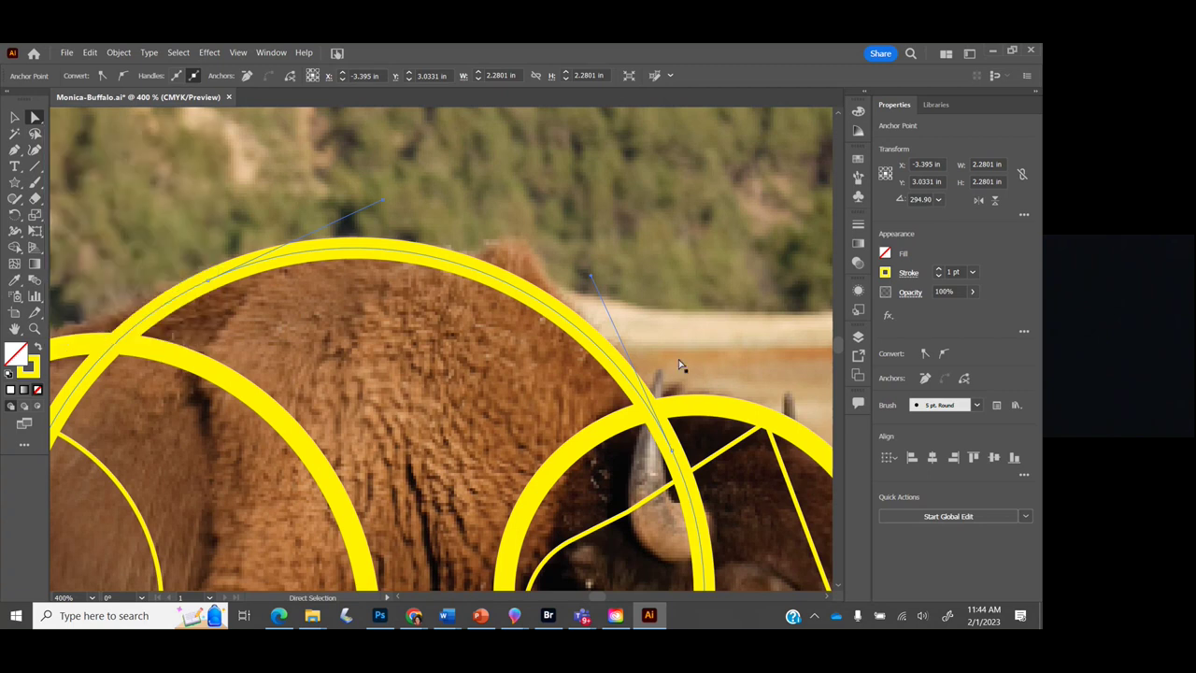
left_click(591, 278)
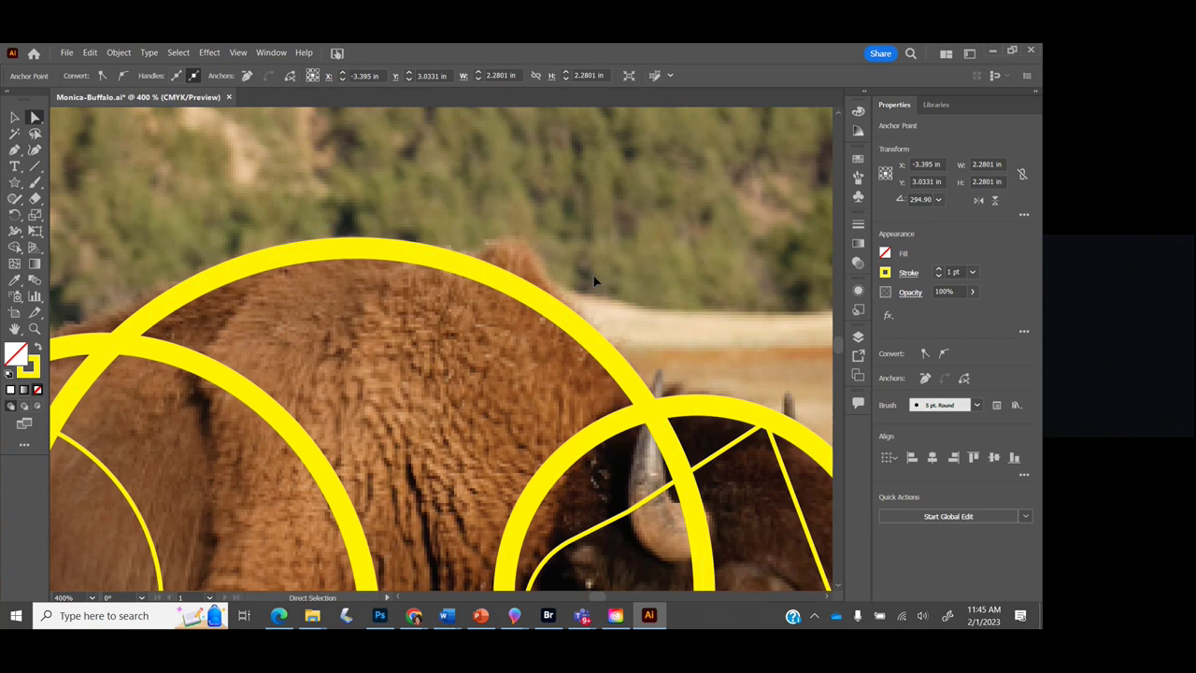
left_click(603, 355)
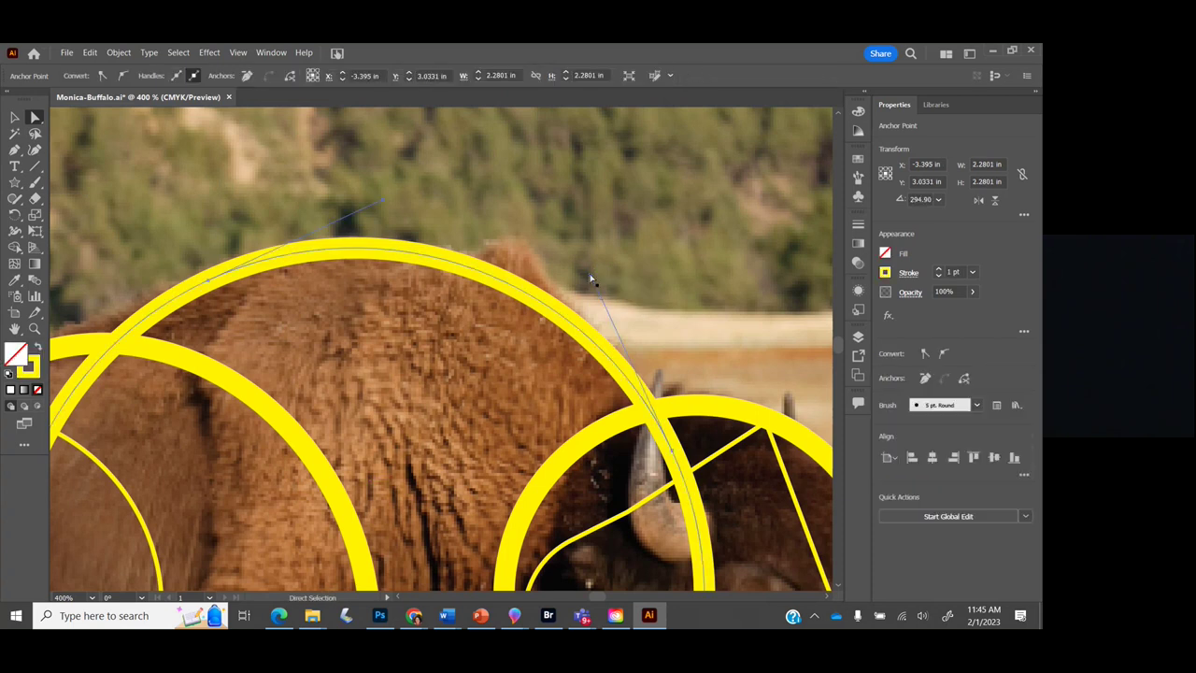
mouse_move(594, 281)
left_mouse_down()
mouse_move(632, 278)
mouse_move(603, 282)
left_mouse_up()
key("ctrl+0")
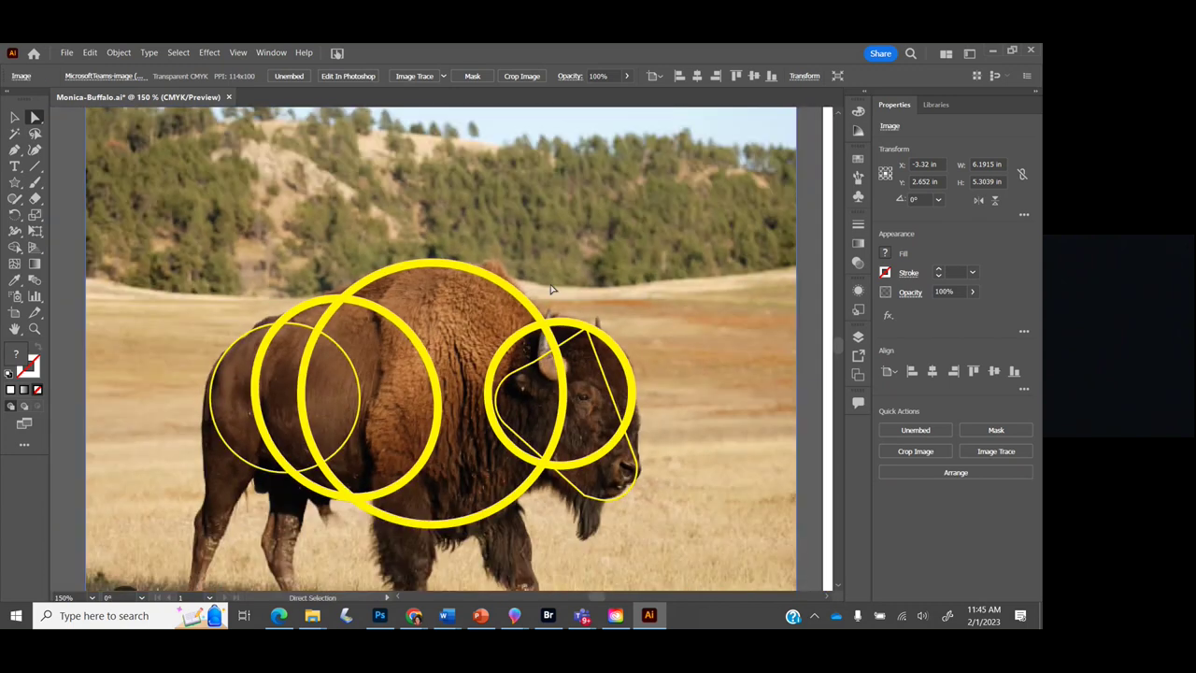
Reshape the large circle's rear upper curve with its direction handle, leaving a nearly round arc over the bison's hump
left_click(520, 304)
left_click(538, 322)
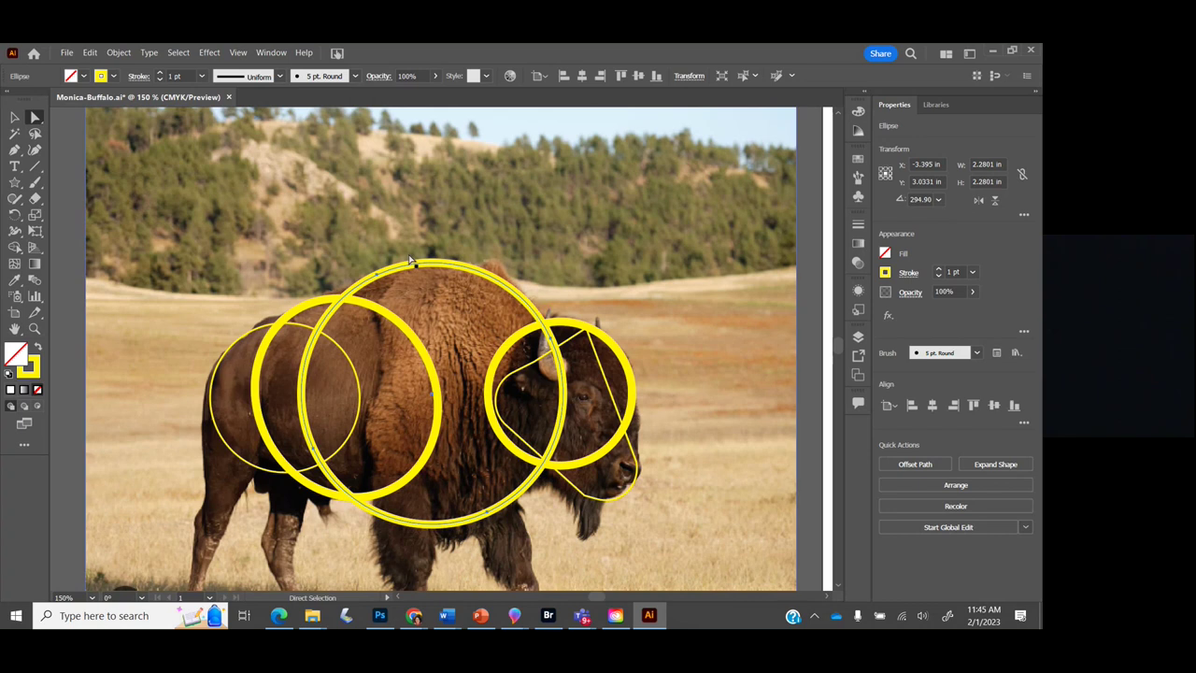
left_click(377, 276)
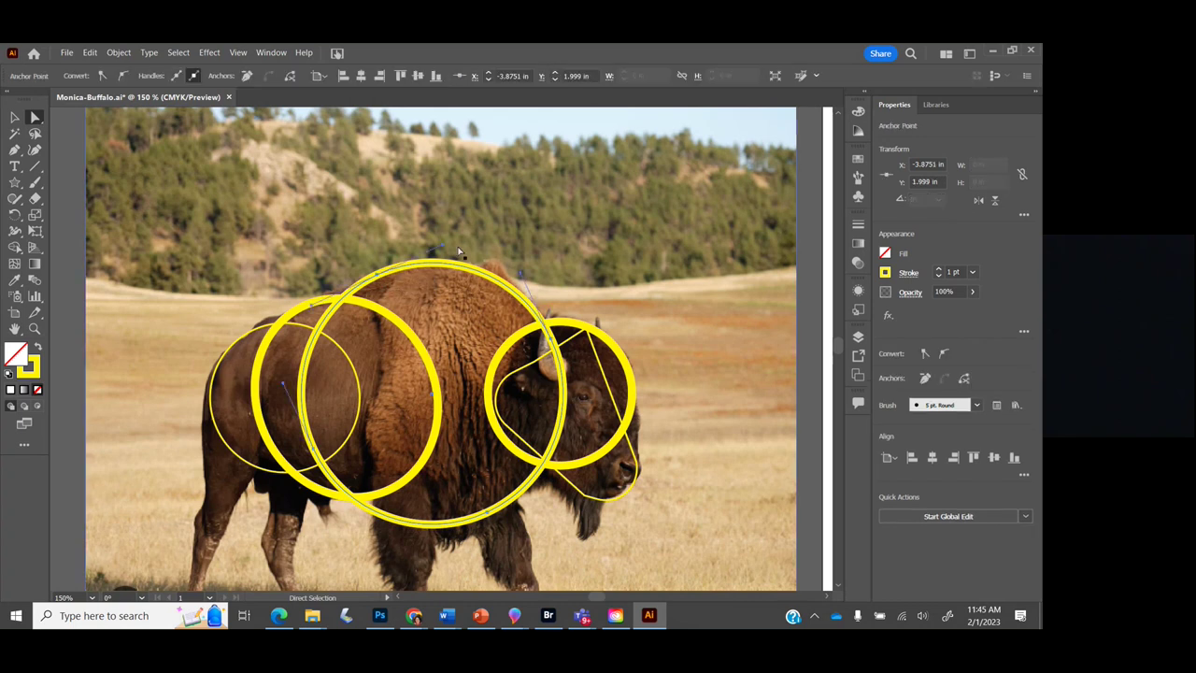
left_click_drag(439, 241, 405, 250)
left_click(404, 248)
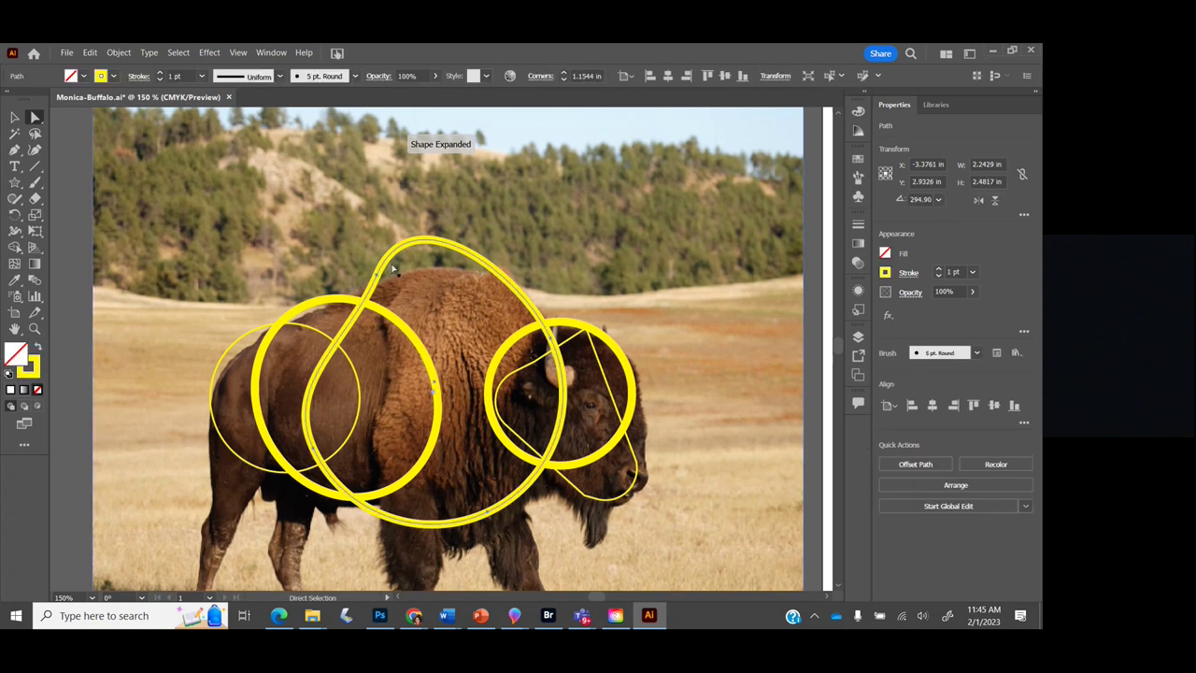
left_click(378, 276)
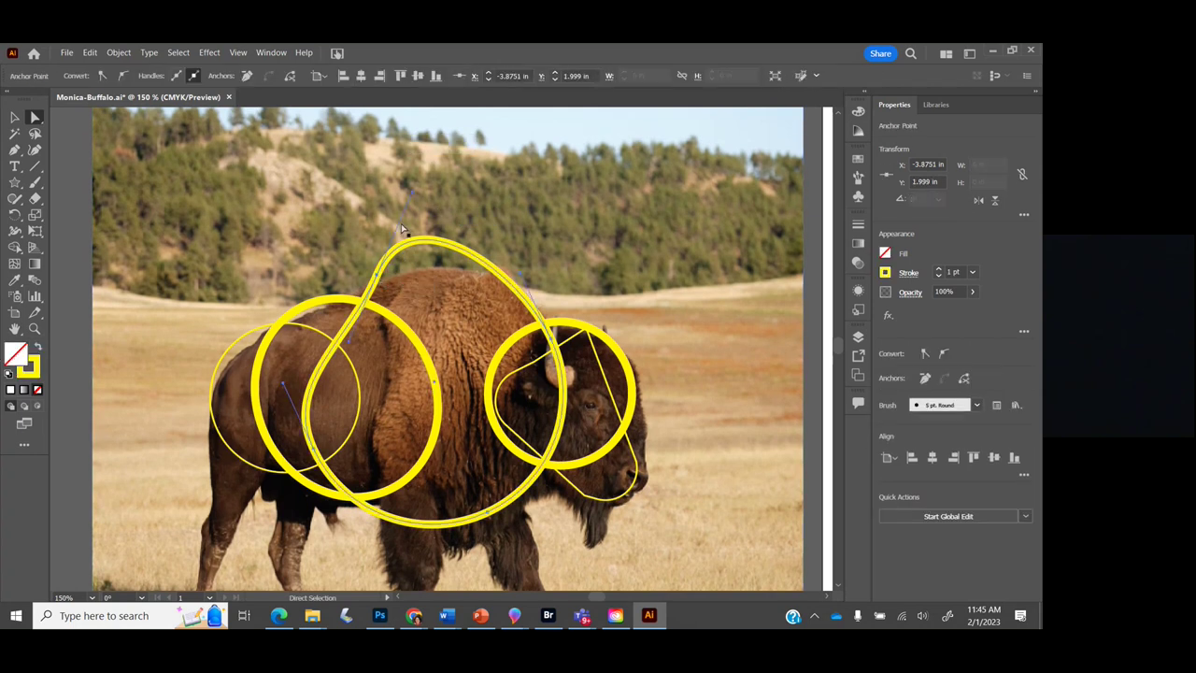
left_click_drag(414, 193, 447, 233)
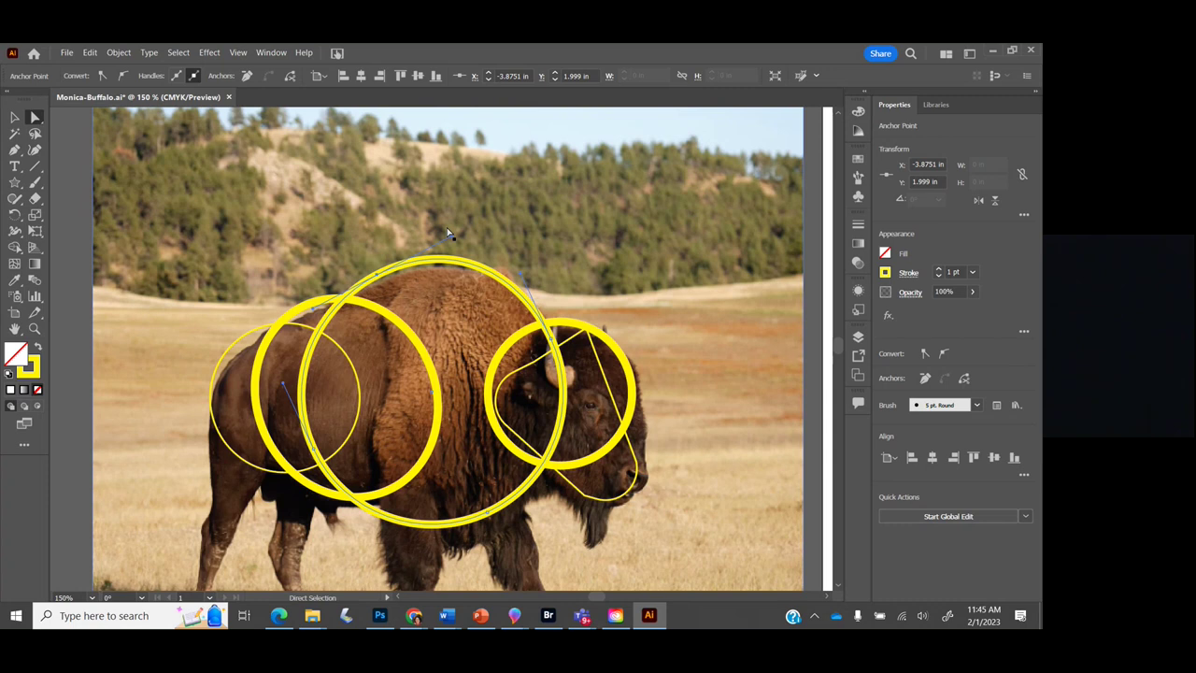
Save the bison document
left_click(635, 479)
key("ctrl")
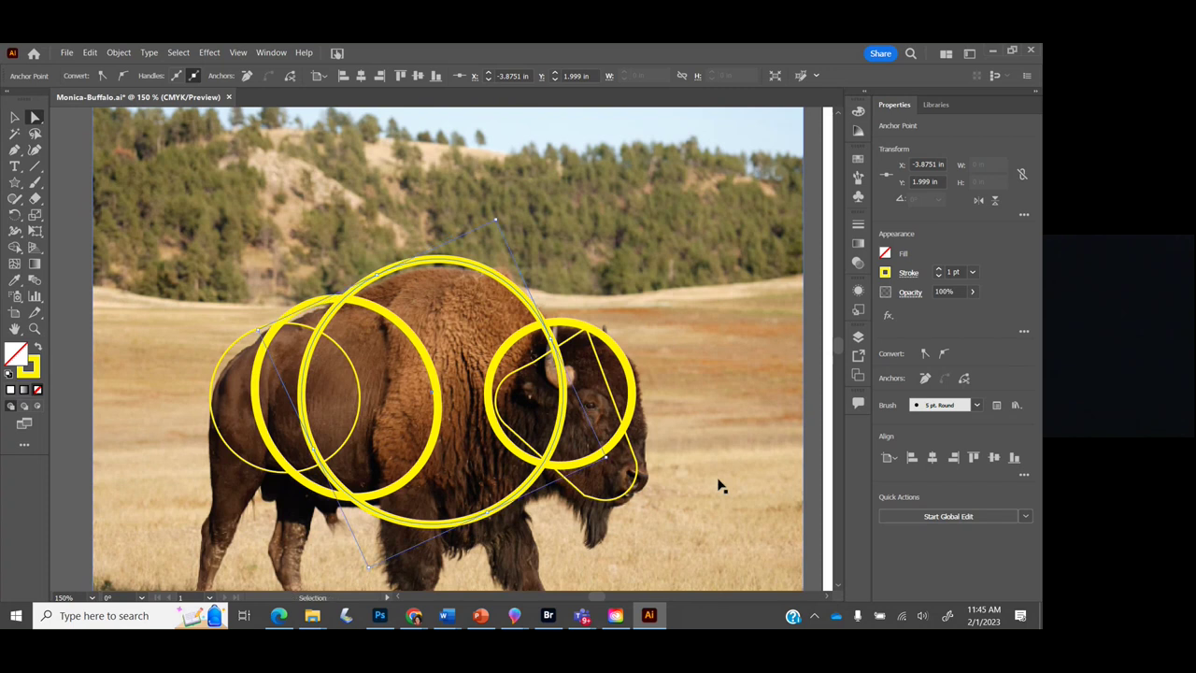
key("ctrl+s")
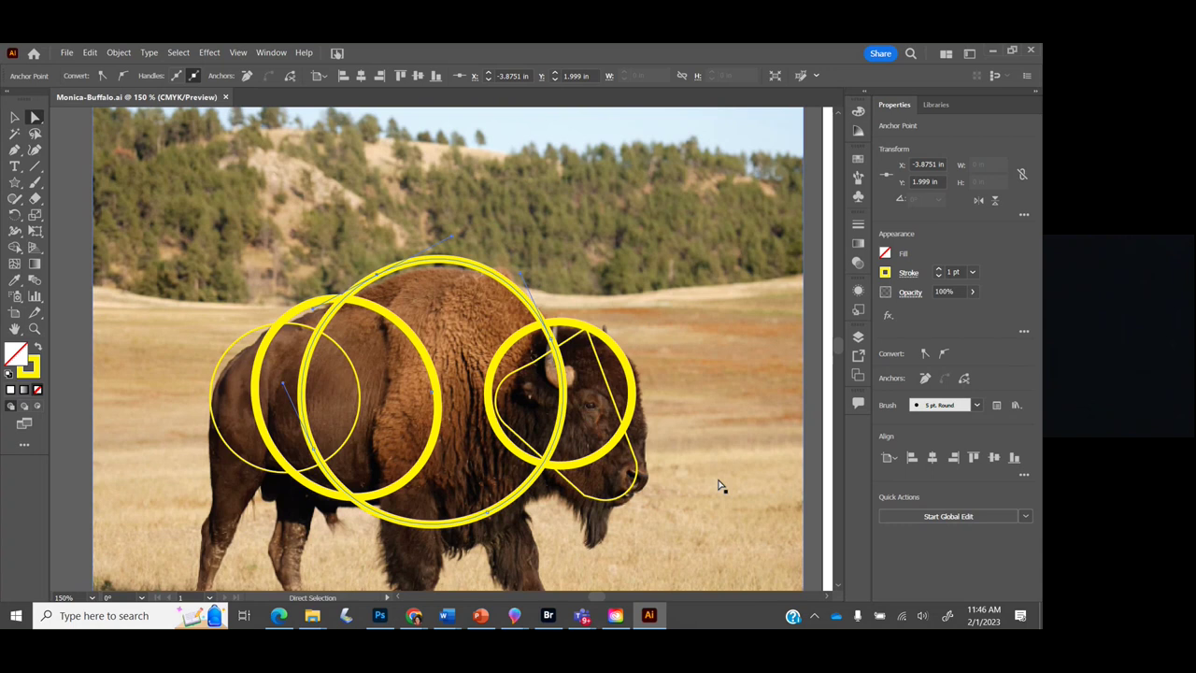
Switch to the Microsoft Teams meeting, dismiss the recording and transcription notice, and open the recording options
mouse_move(581, 613)
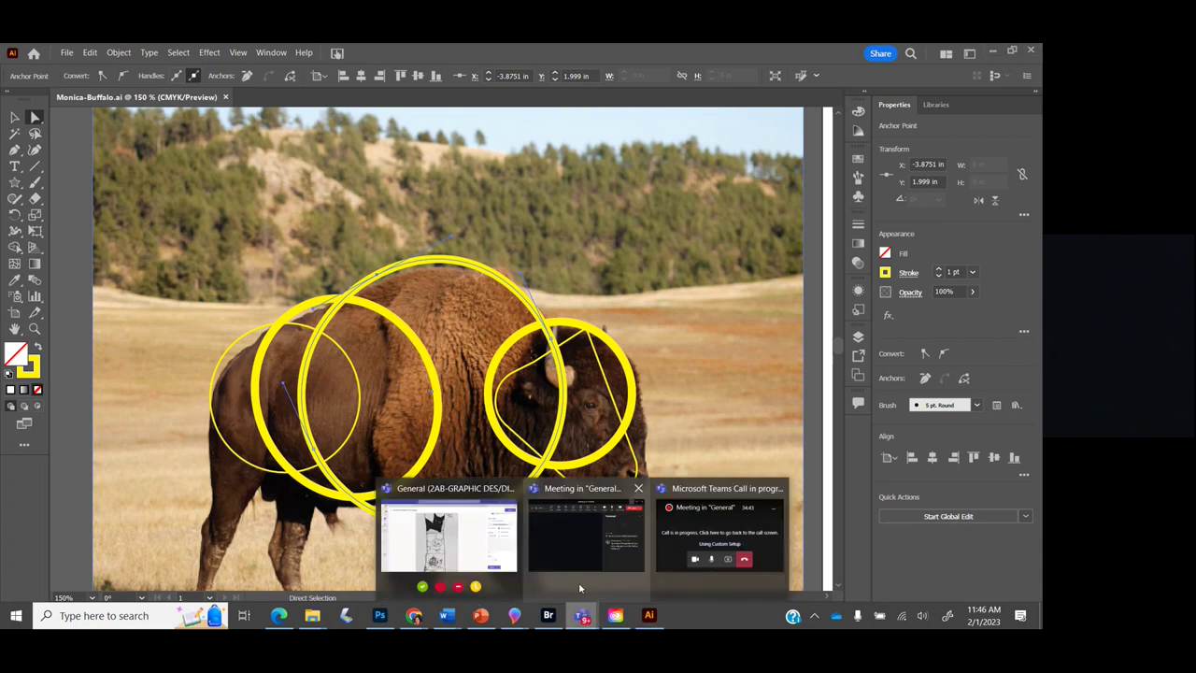
left_click(578, 544)
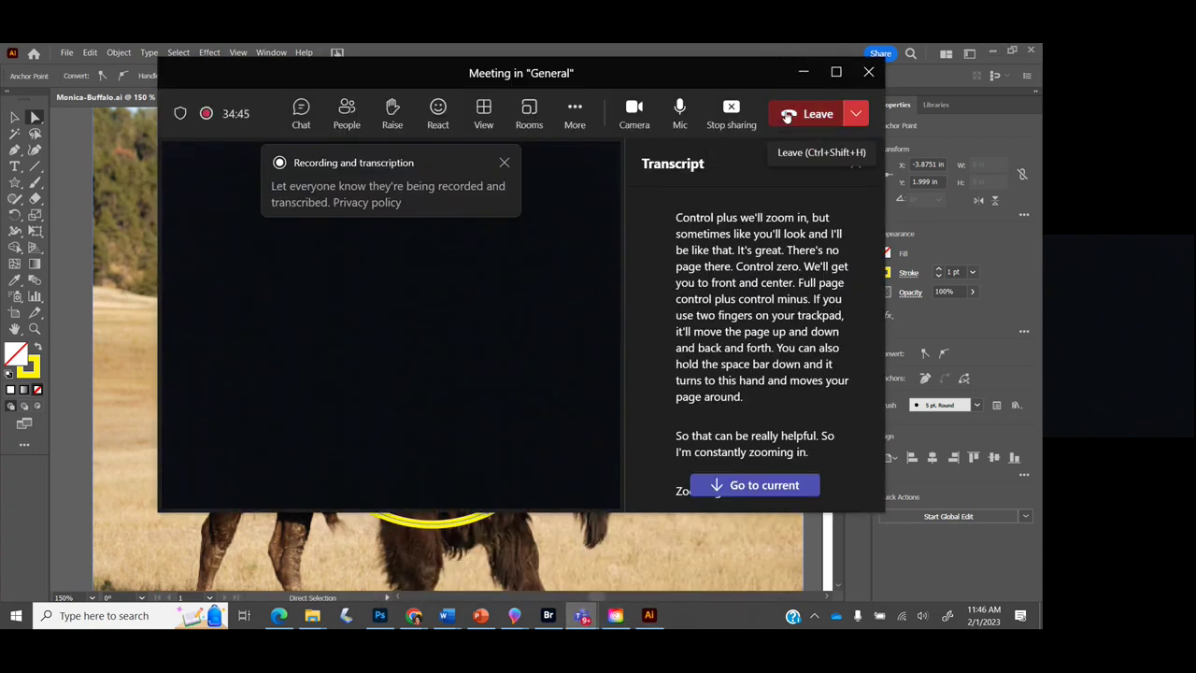
left_click(576, 112)
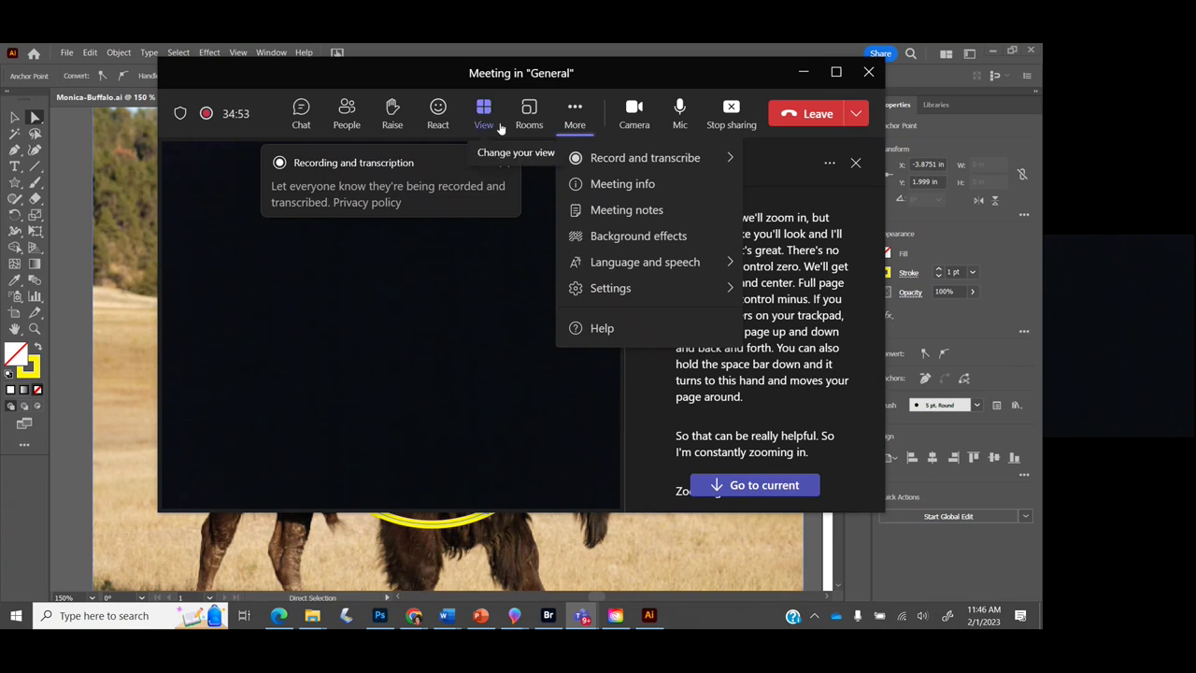
left_click(505, 161)
left_click(576, 112)
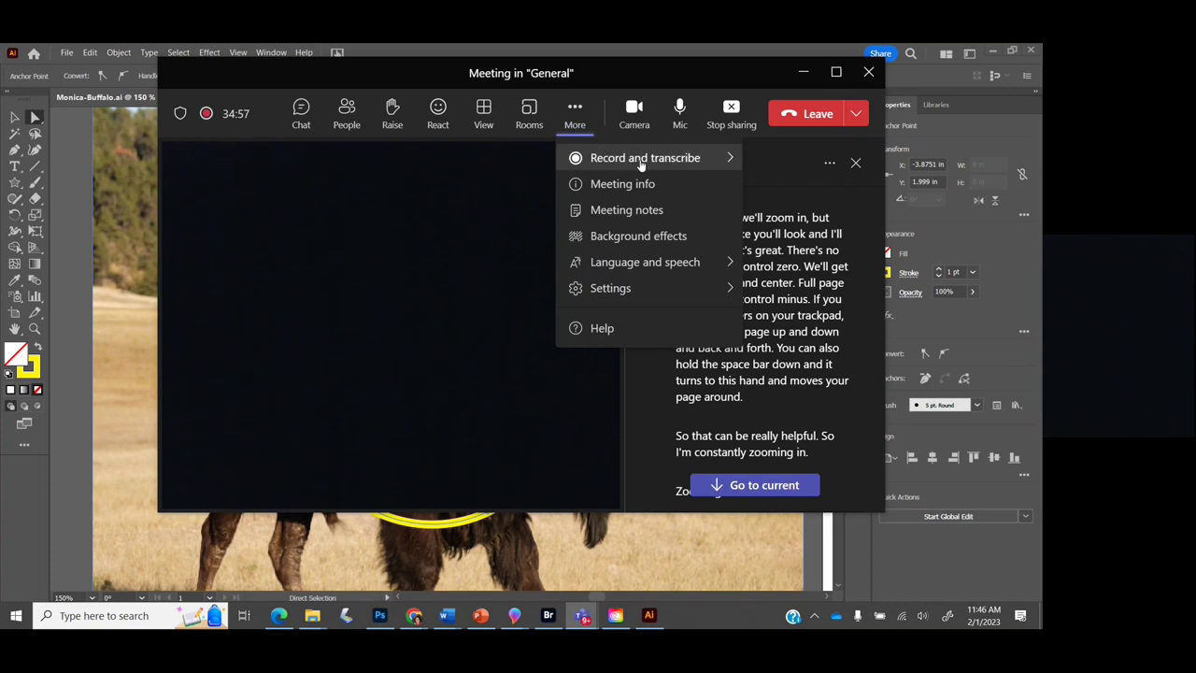
mouse_move(641, 164)
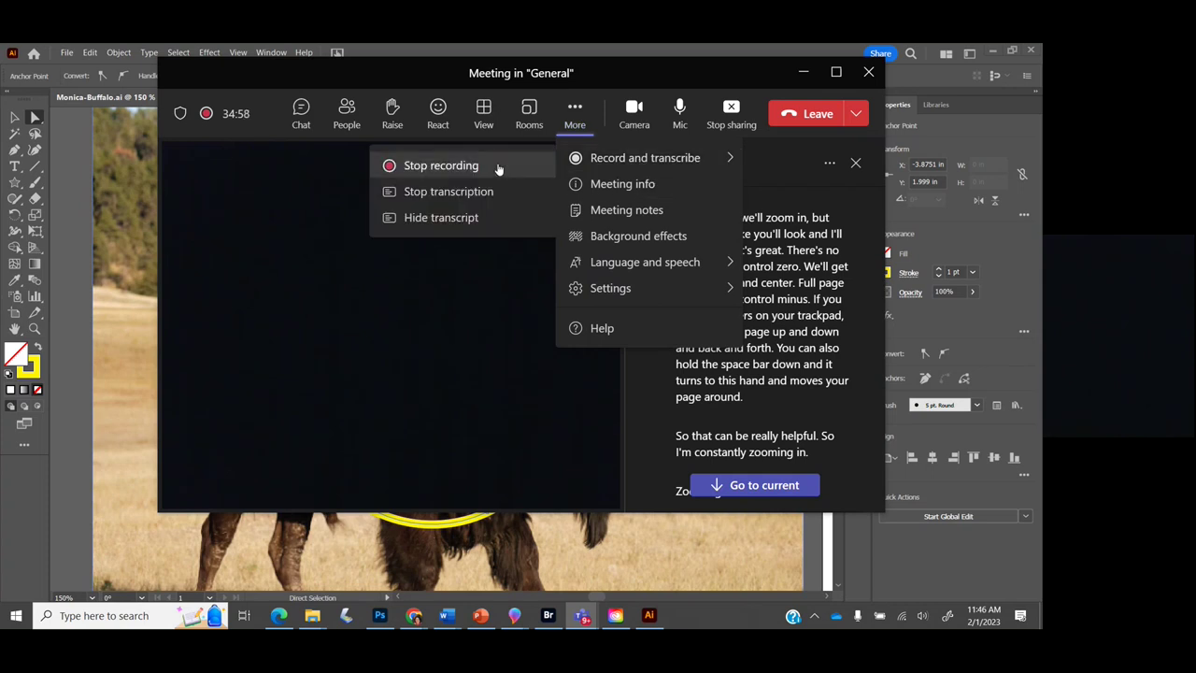